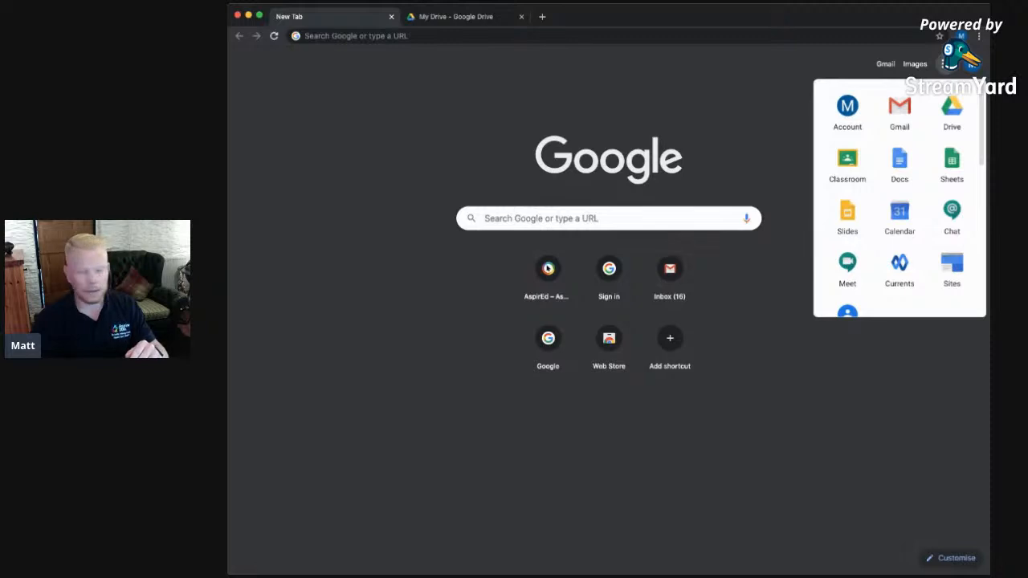
Open Google Classroom from the Google apps and go to its general settings.
click(944, 64)
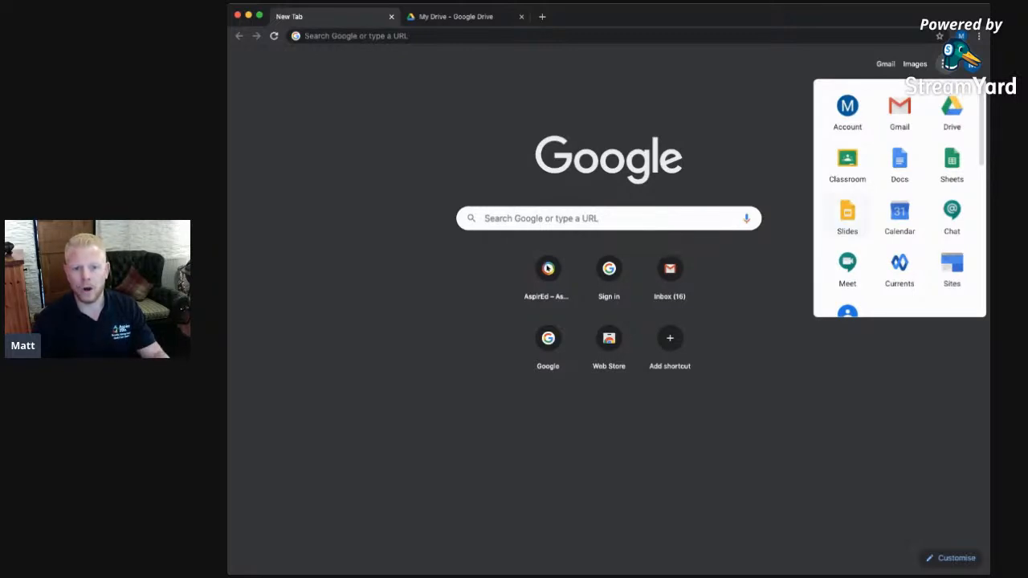
click(548, 269)
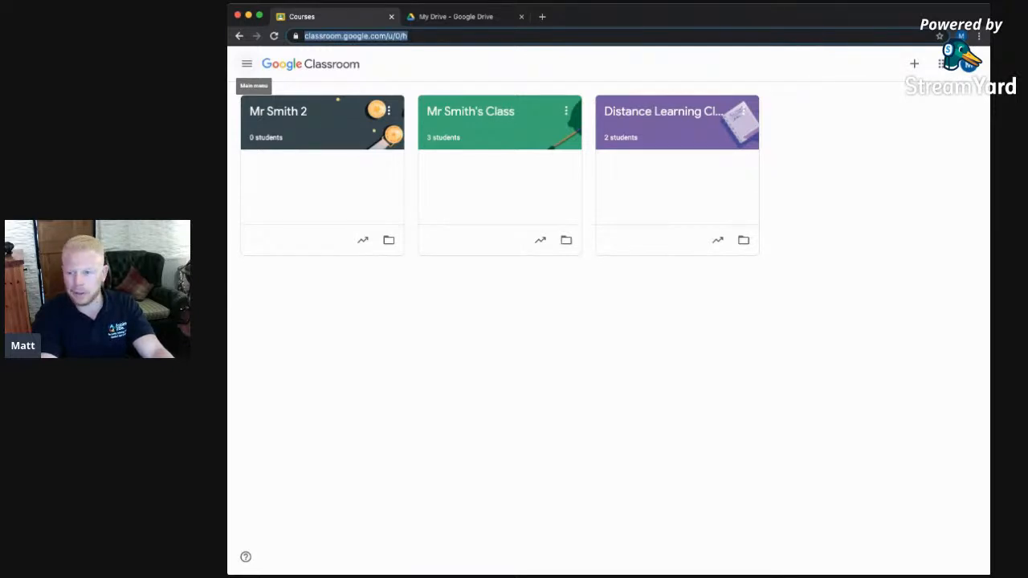
click(247, 64)
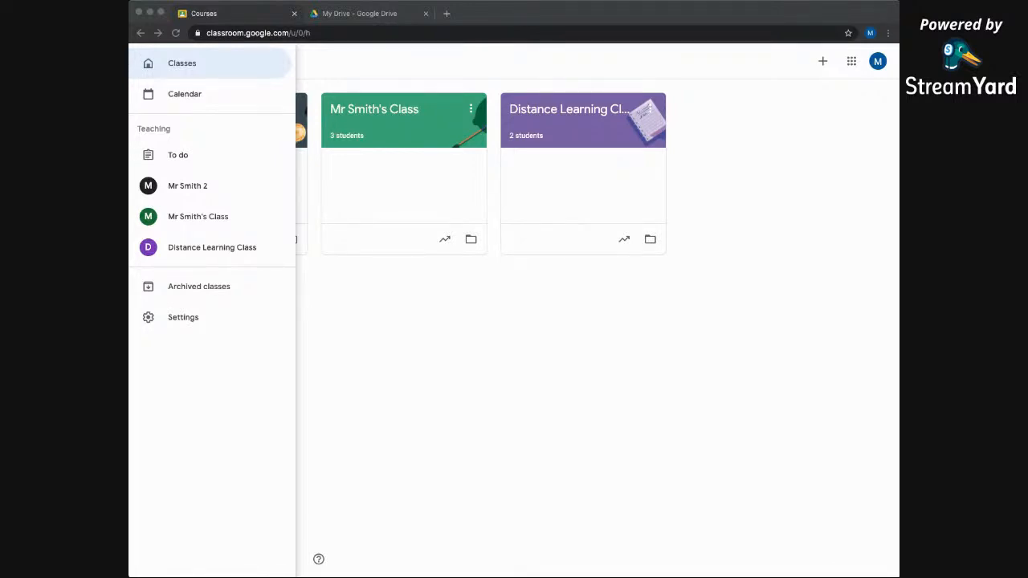
click(212, 331)
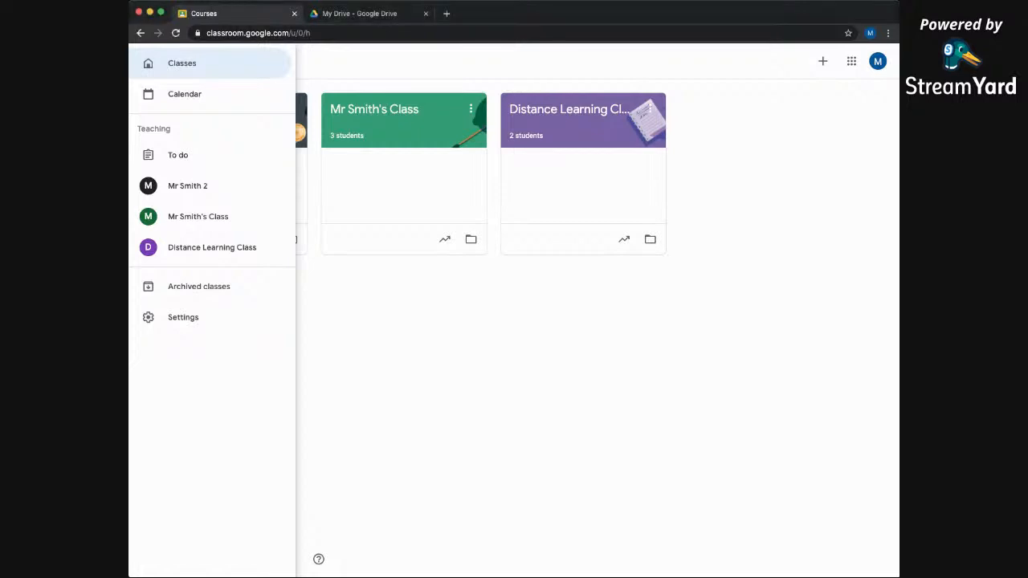
click(183, 317)
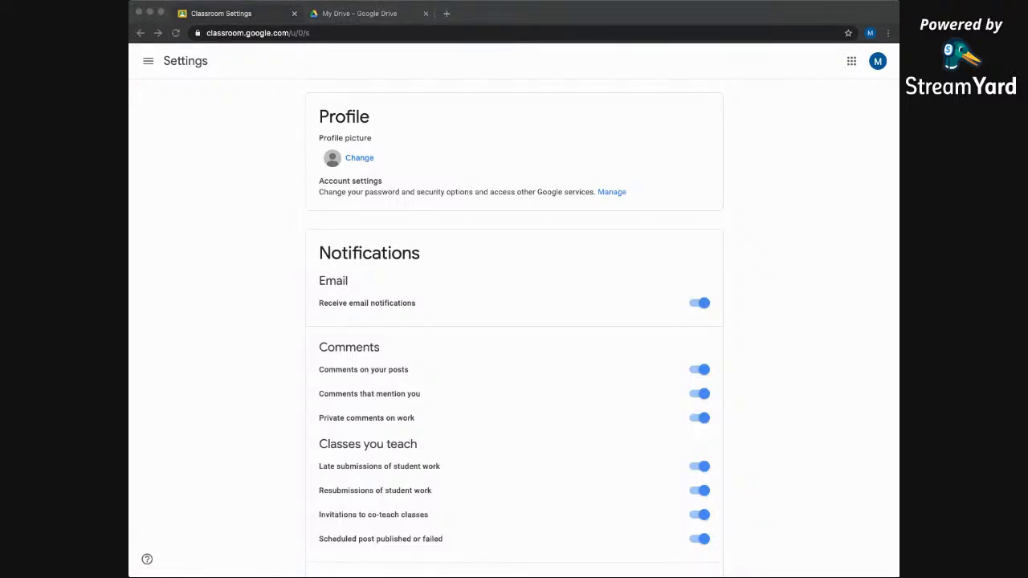
Review the notification settings and turn off class notifications for Distance Learning Class.
scroll(514, 322, down, 2)
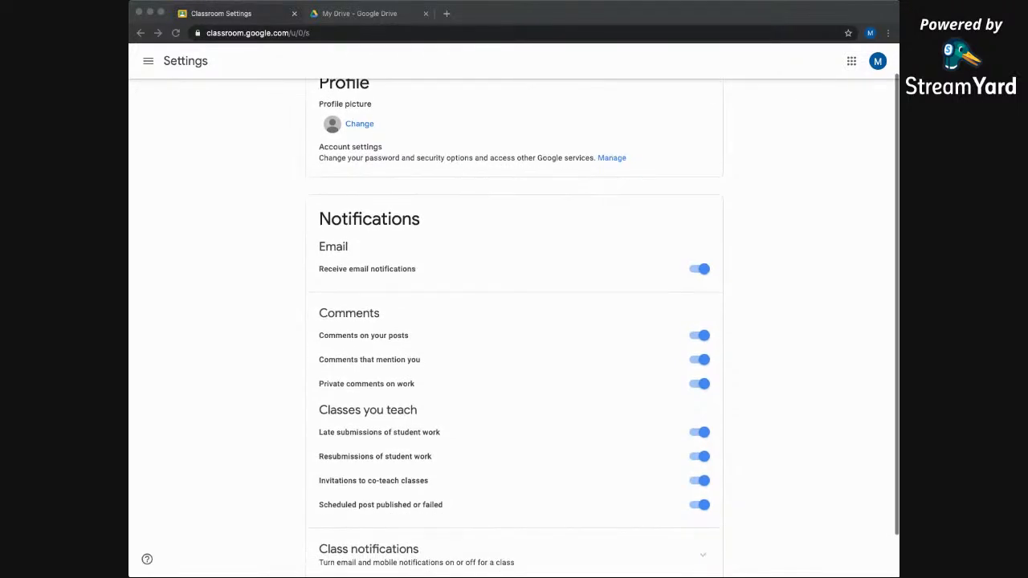
scroll(514, 321, down, 1)
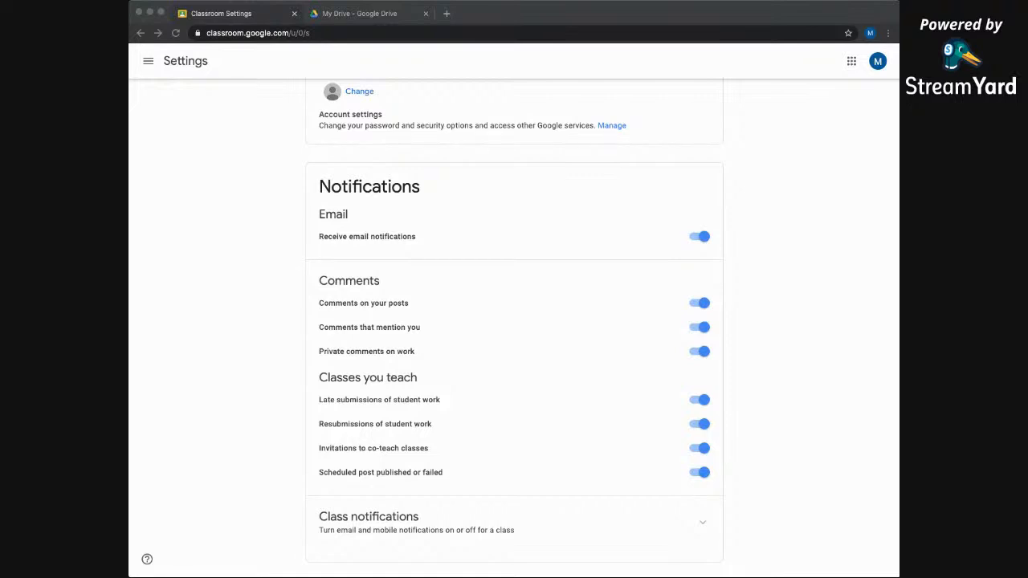
scroll(515, 322, down, 1)
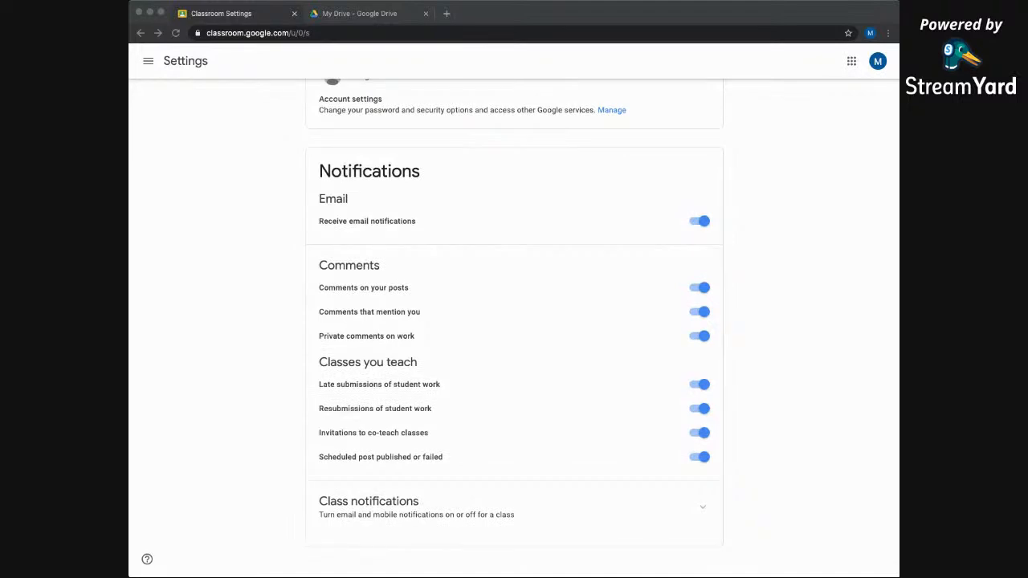
scroll(514, 321, down, 1)
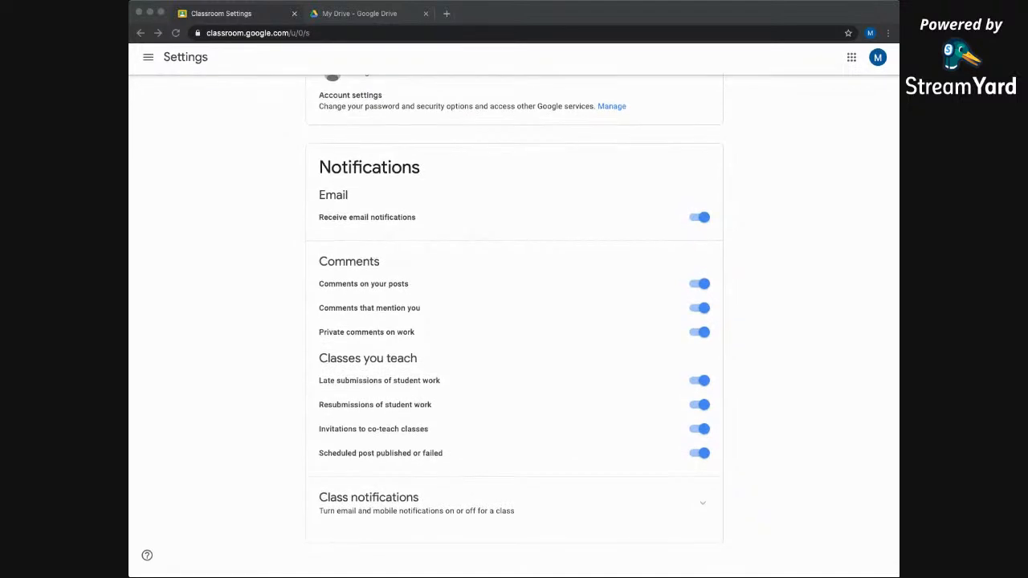
click(149, 60)
click(703, 504)
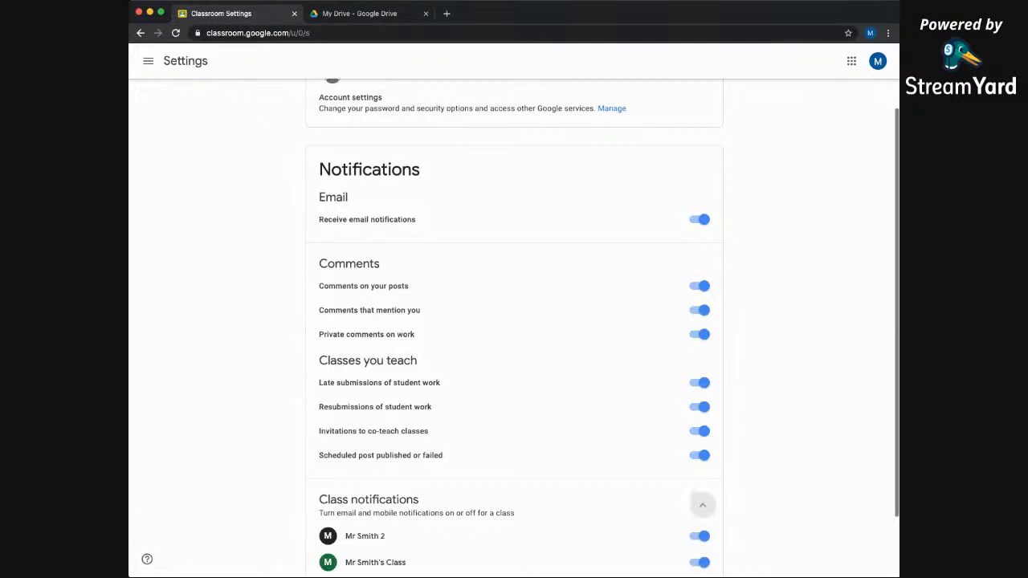
scroll(703, 505, down, 3)
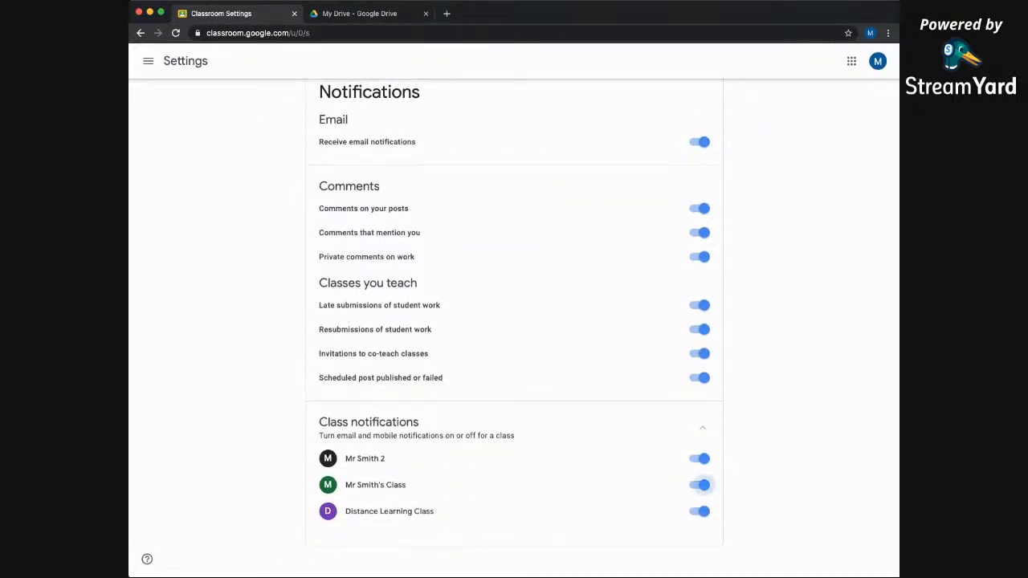
click(699, 511)
Return to the class list, view the stream of the green class, and go back to the list.
click(148, 61)
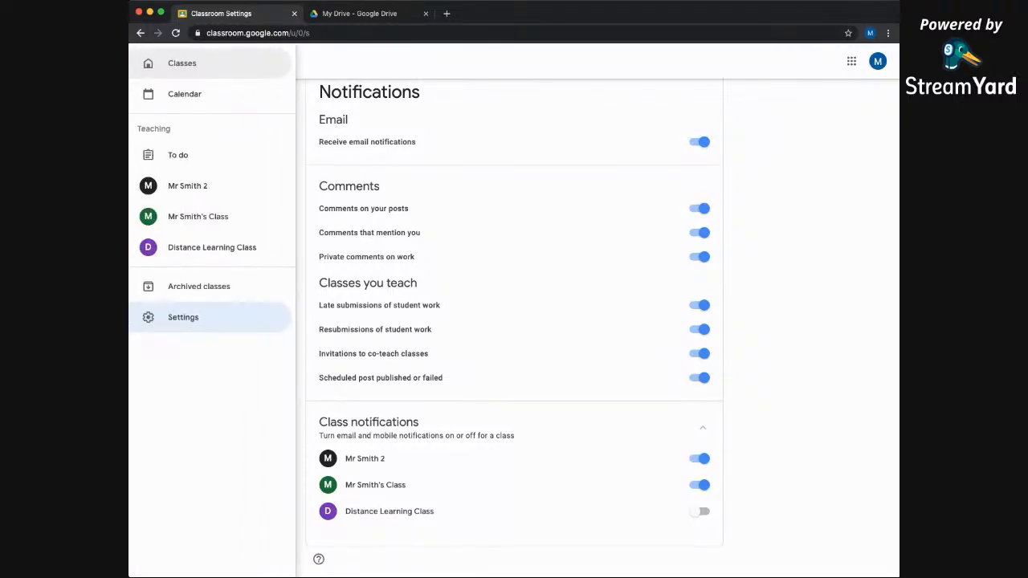
click(182, 63)
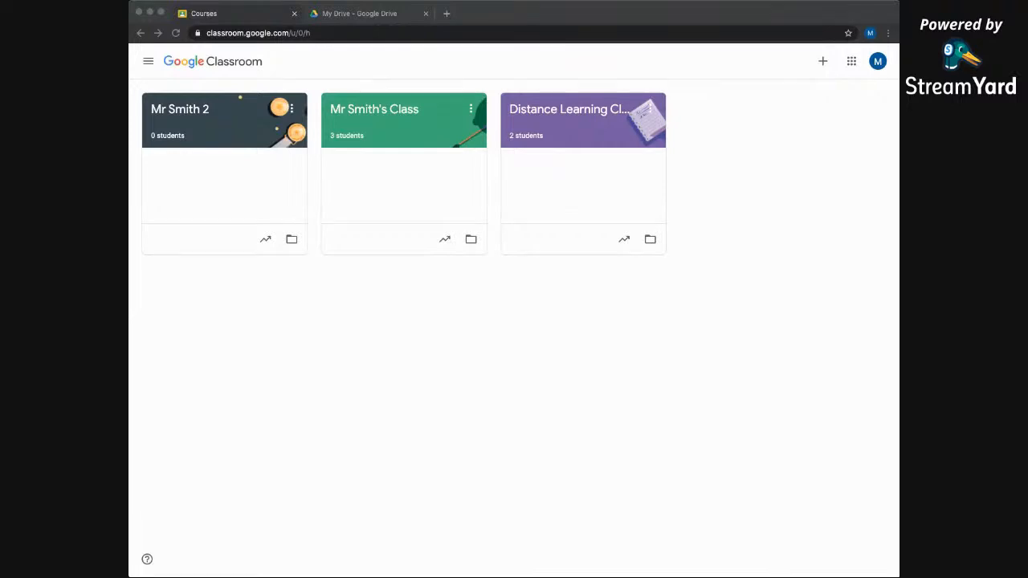
click(386, 112)
click(374, 109)
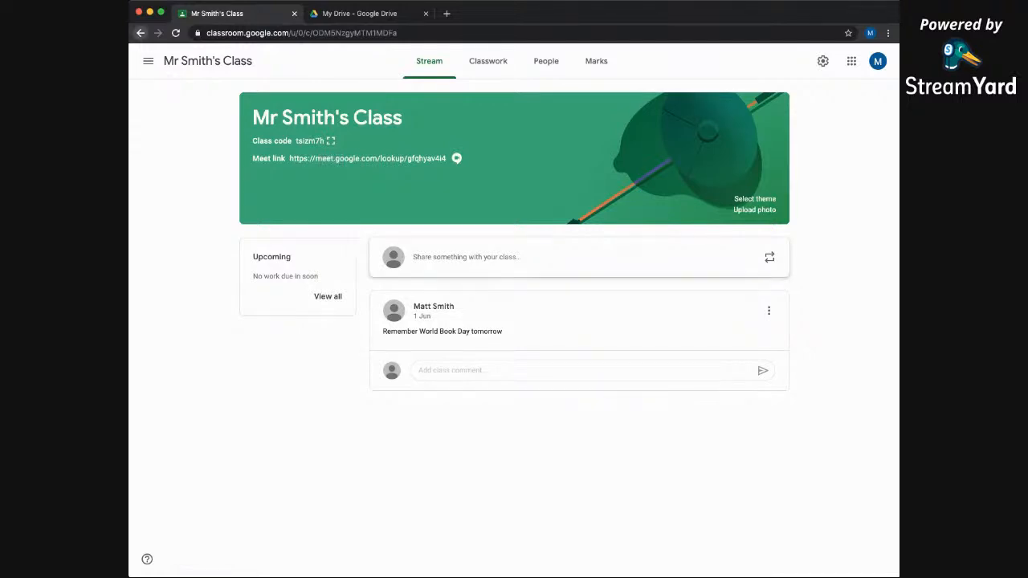
click(140, 33)
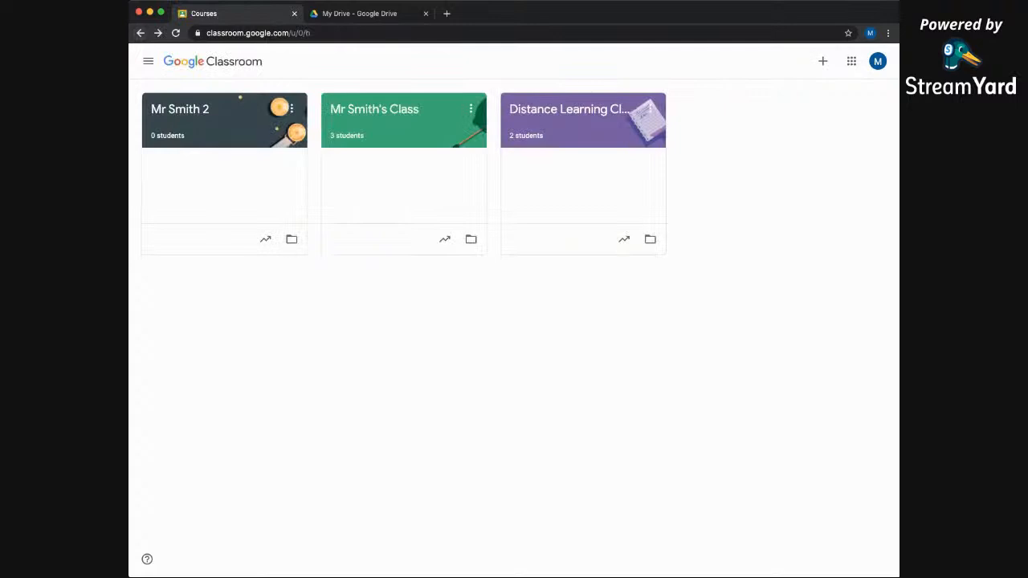
Examine the class name, section, subject and room fields for creating a class, and cancel without creating one.
click(823, 61)
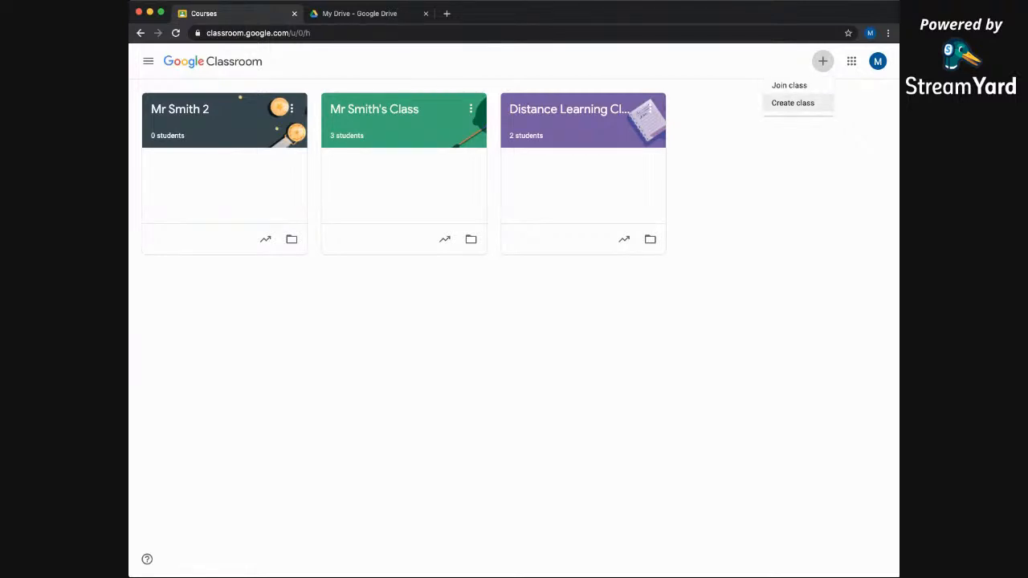
click(793, 102)
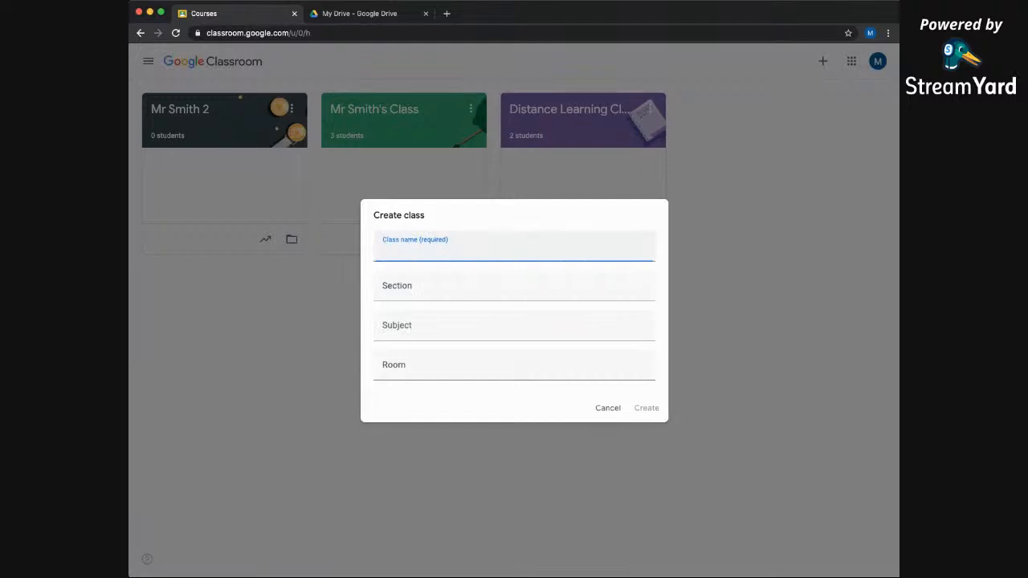
click(515, 287)
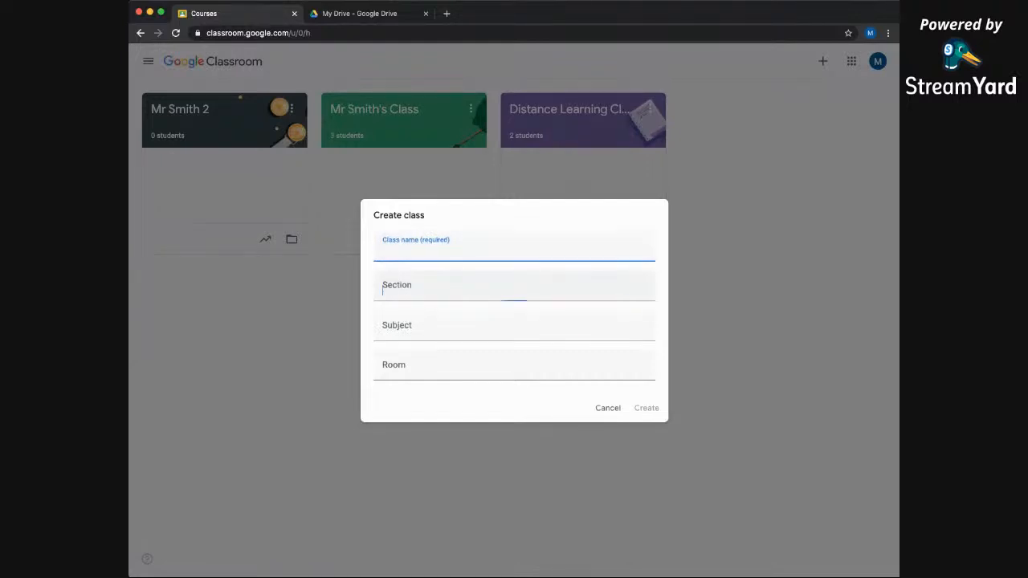
click(515, 326)
click(515, 366)
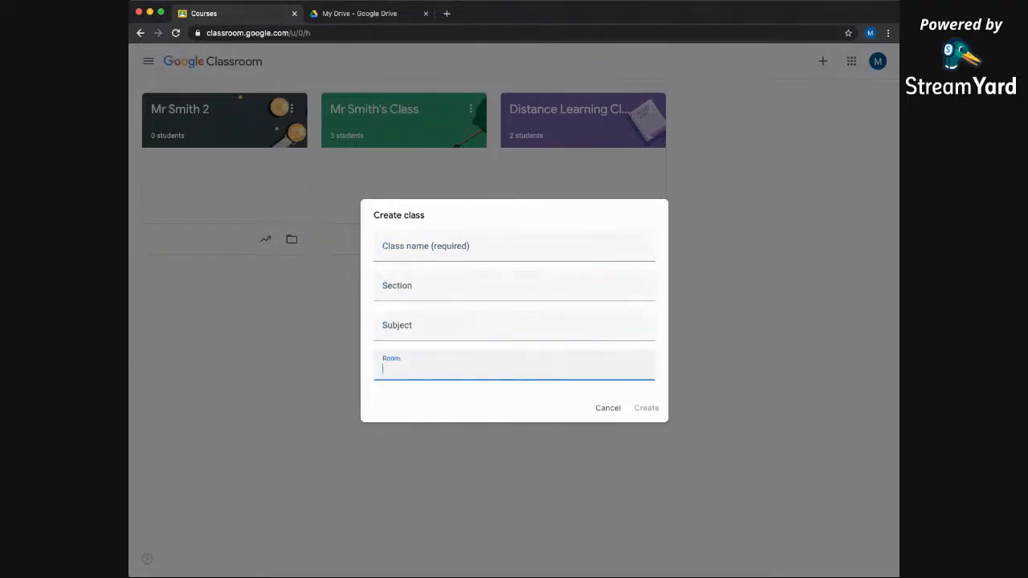
click(515, 247)
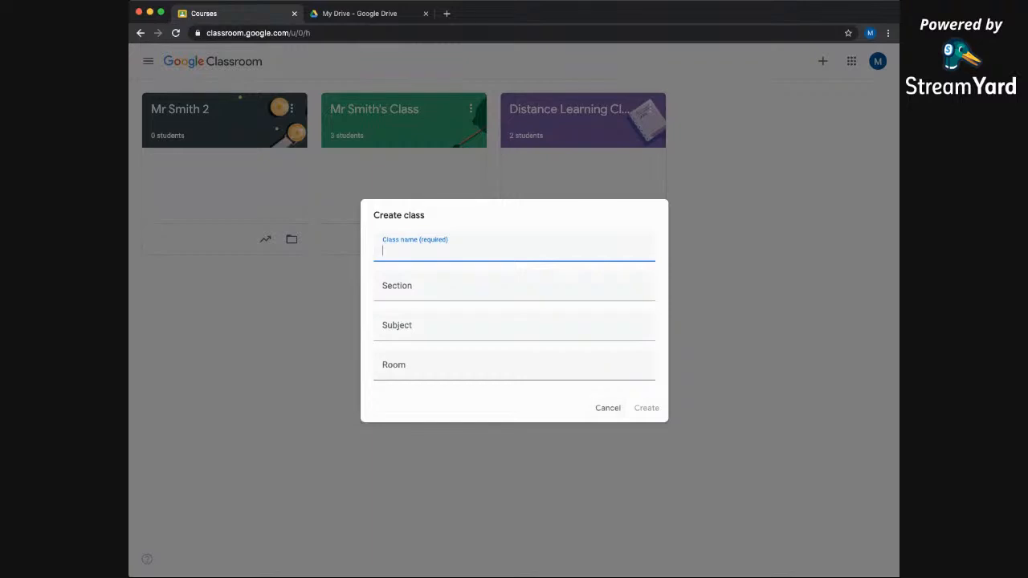
click(609, 408)
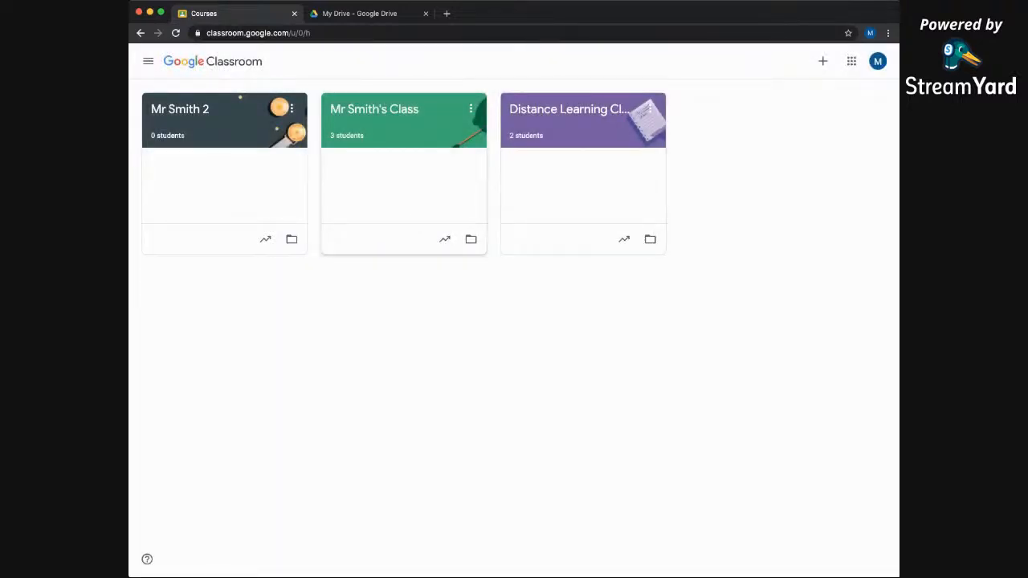
Open the green class and view its class code enlarged to full screen, closing the view when done.
click(375, 110)
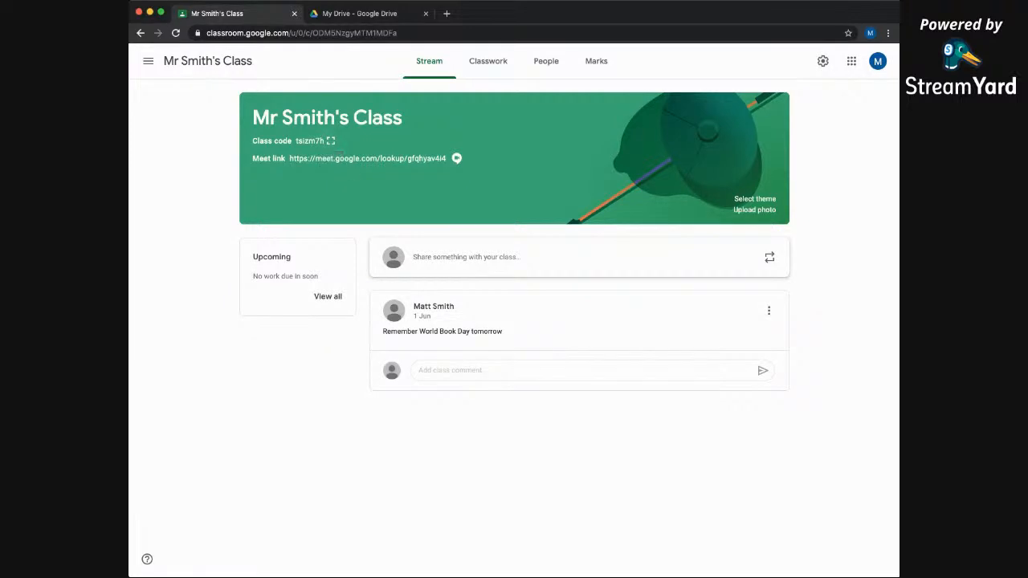
click(330, 141)
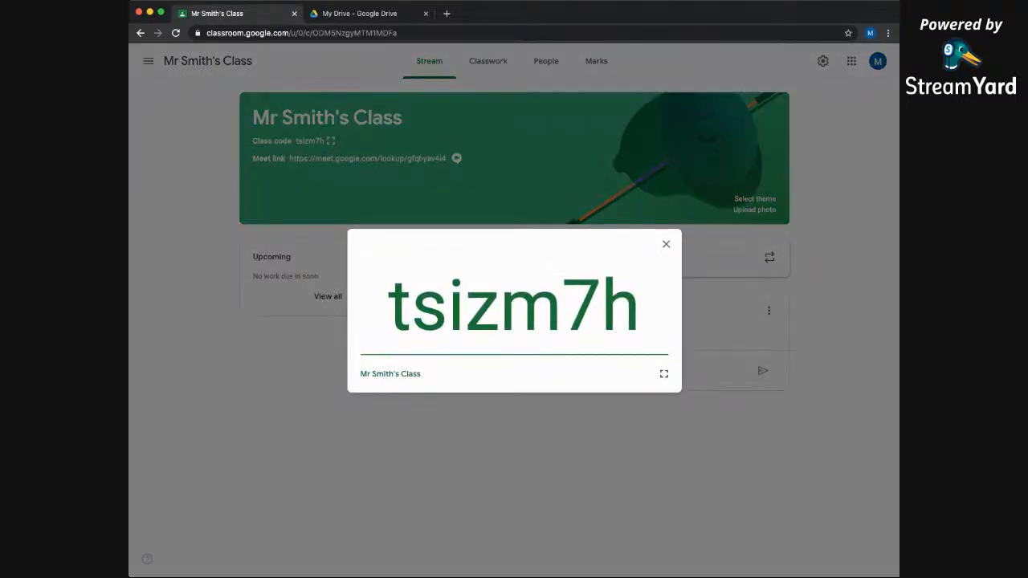
click(665, 374)
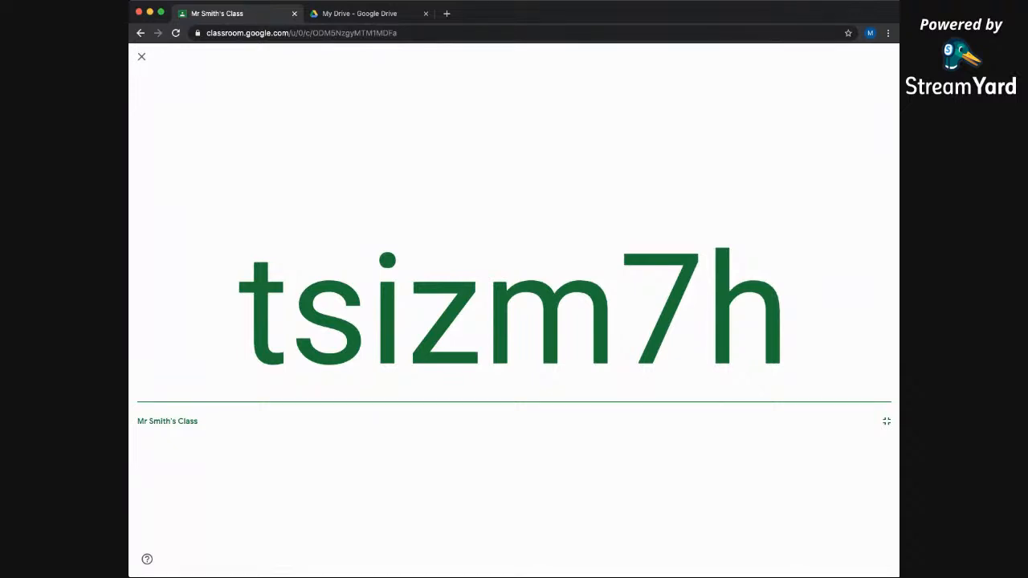
click(141, 56)
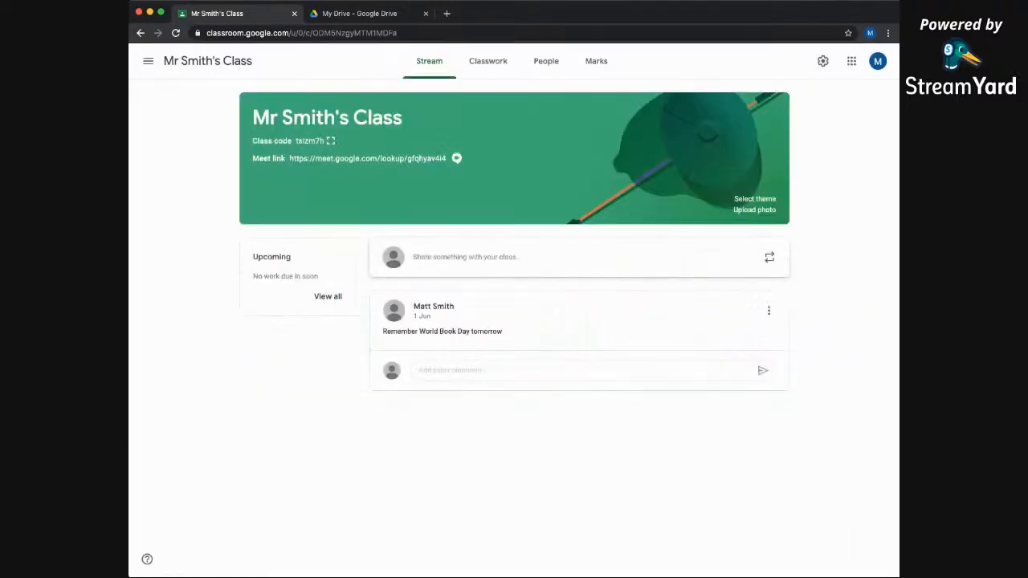
Return to the class list and check the options for joining or creating a class.
click(148, 61)
click(179, 61)
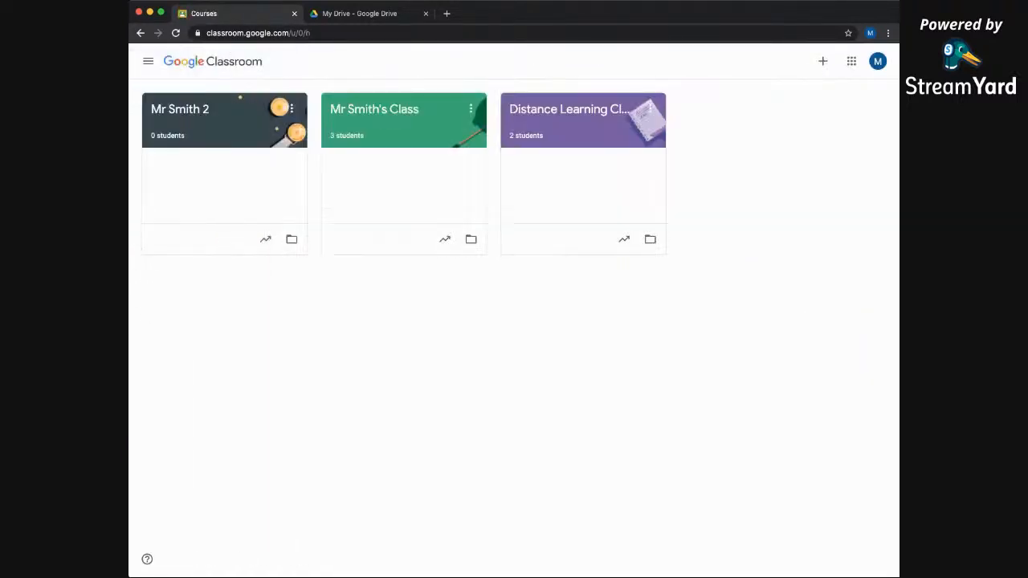
click(822, 61)
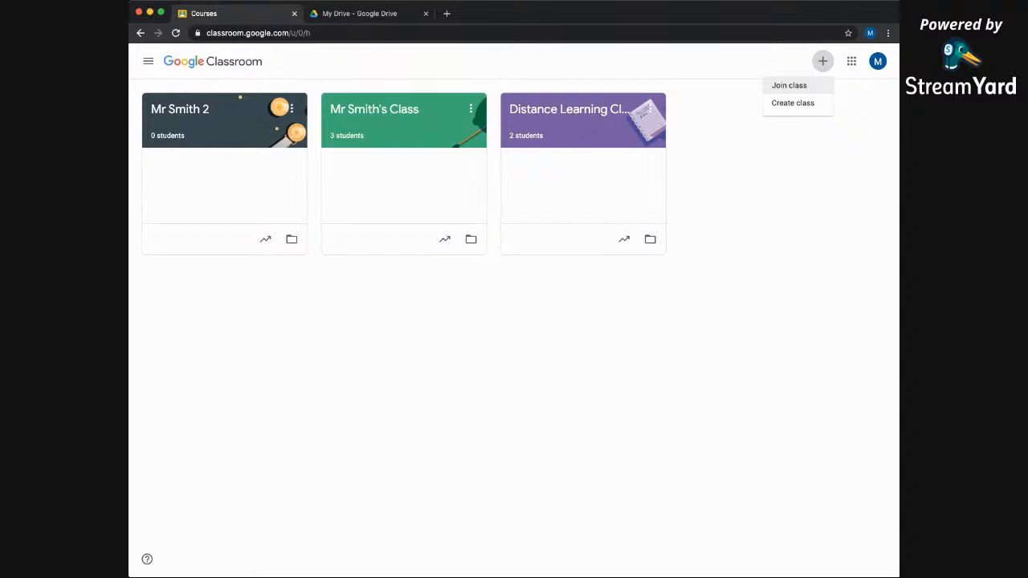
click(723, 173)
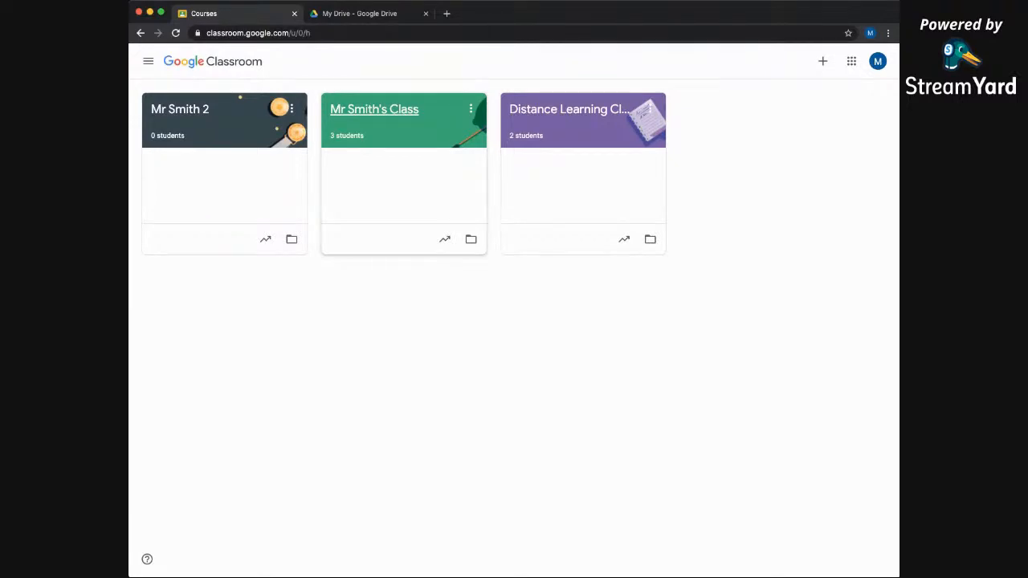
Start an announcement in the green class's stream and examine its class, student and attachment options.
click(374, 109)
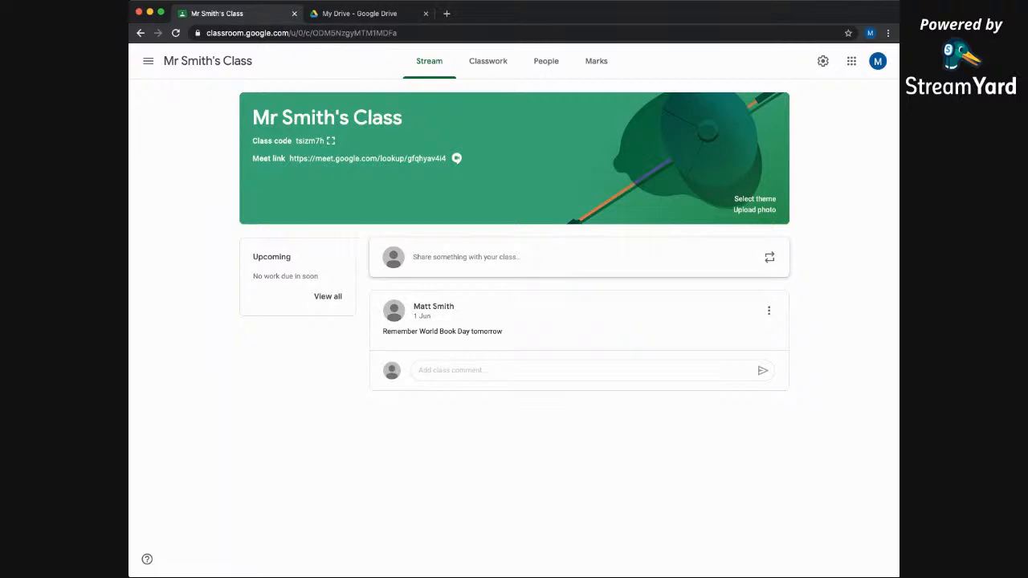
click(467, 257)
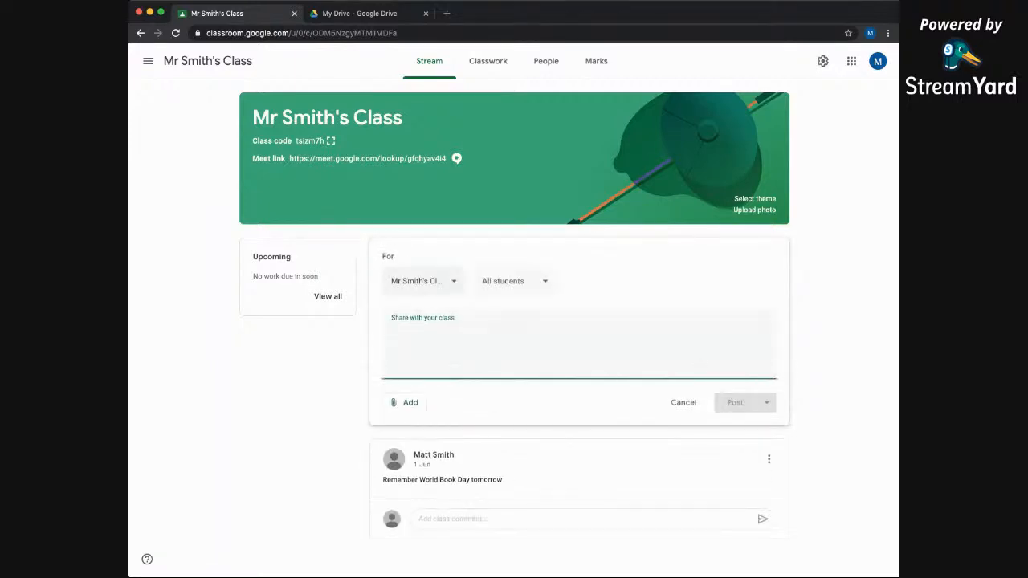
click(423, 282)
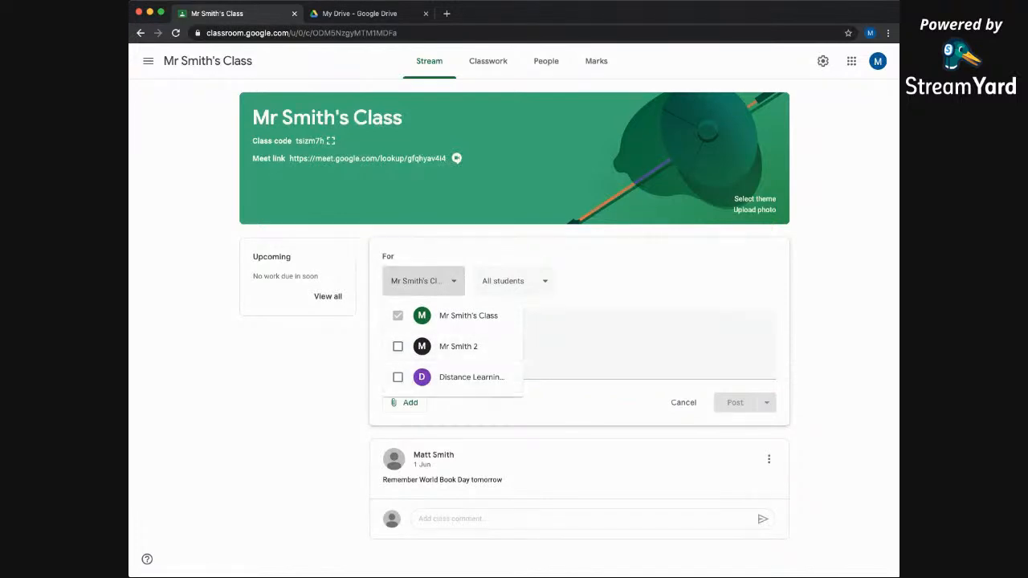
click(515, 281)
click(515, 281)
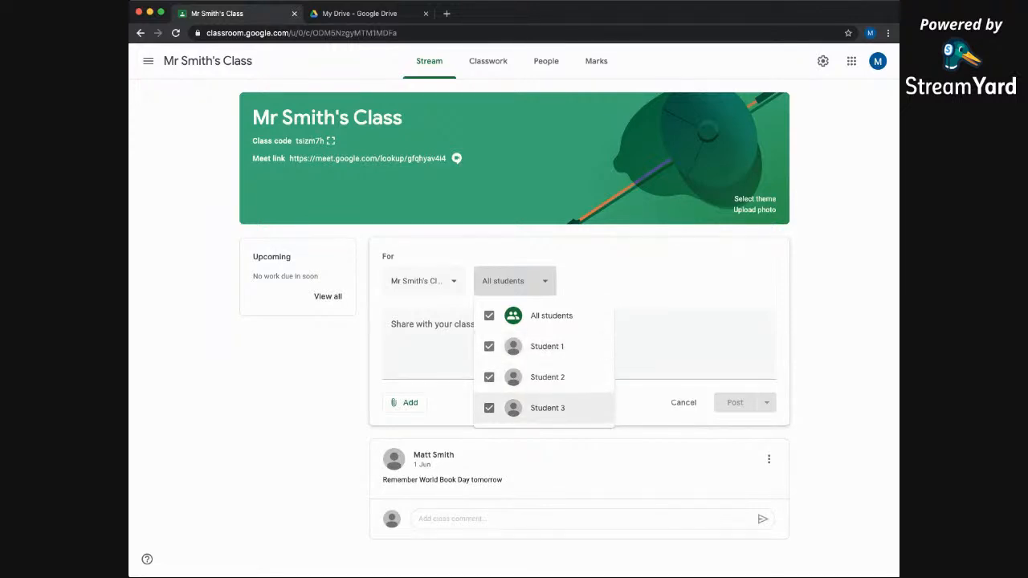
click(648, 372)
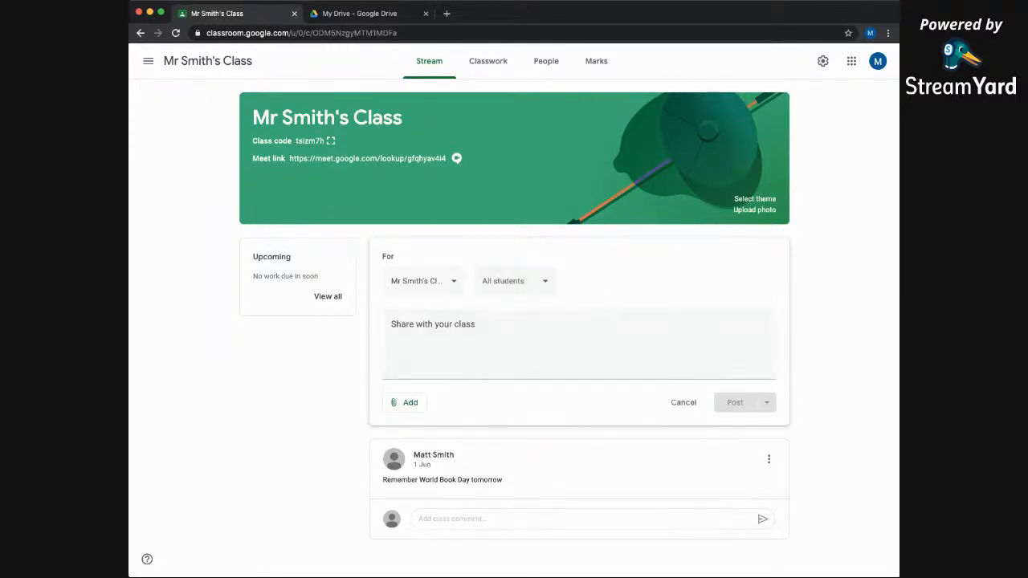
click(404, 403)
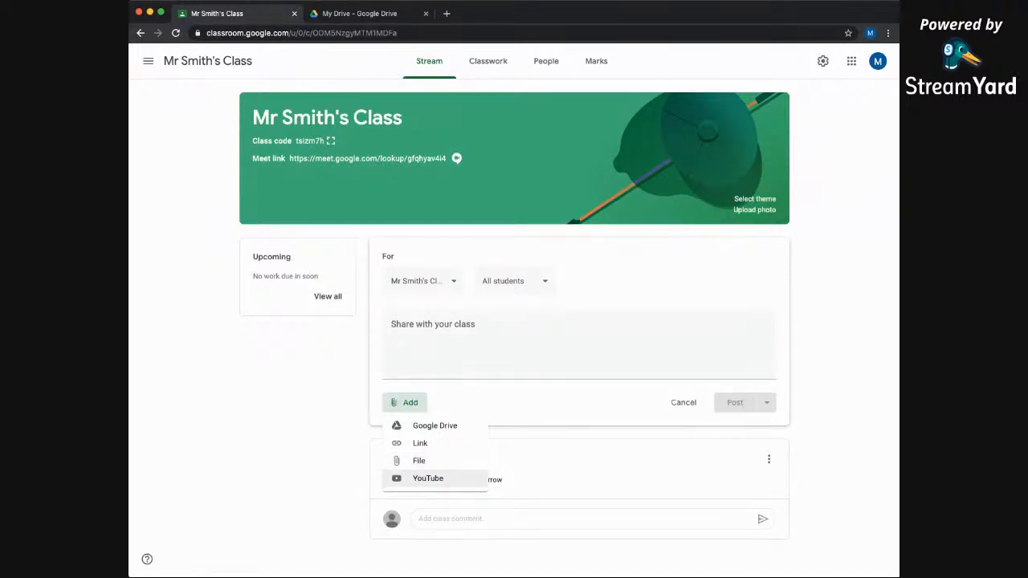
click(540, 402)
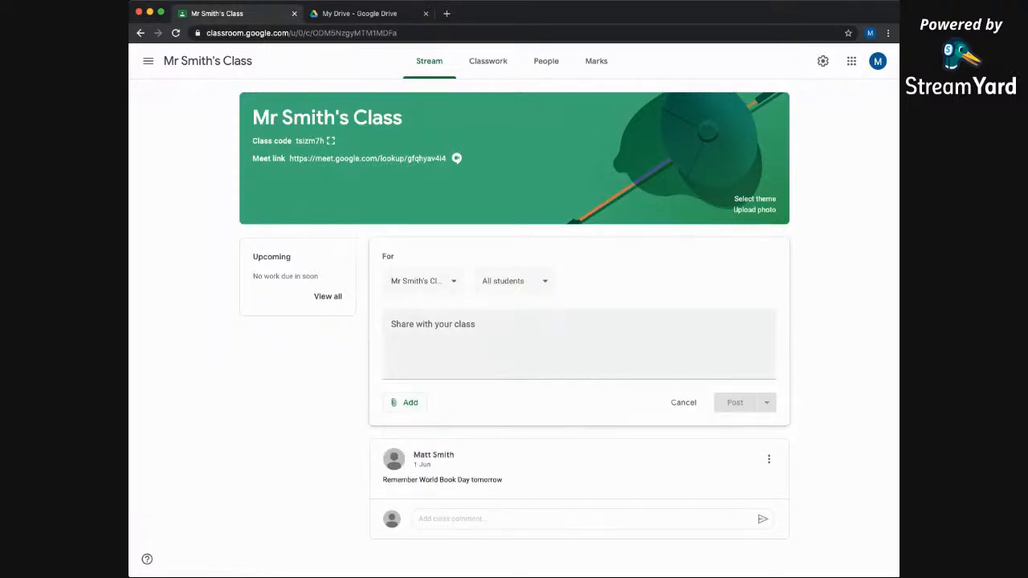
Write the announcement "Remember your PE kit!" for all students in the class and save it as a draft.
click(579, 345)
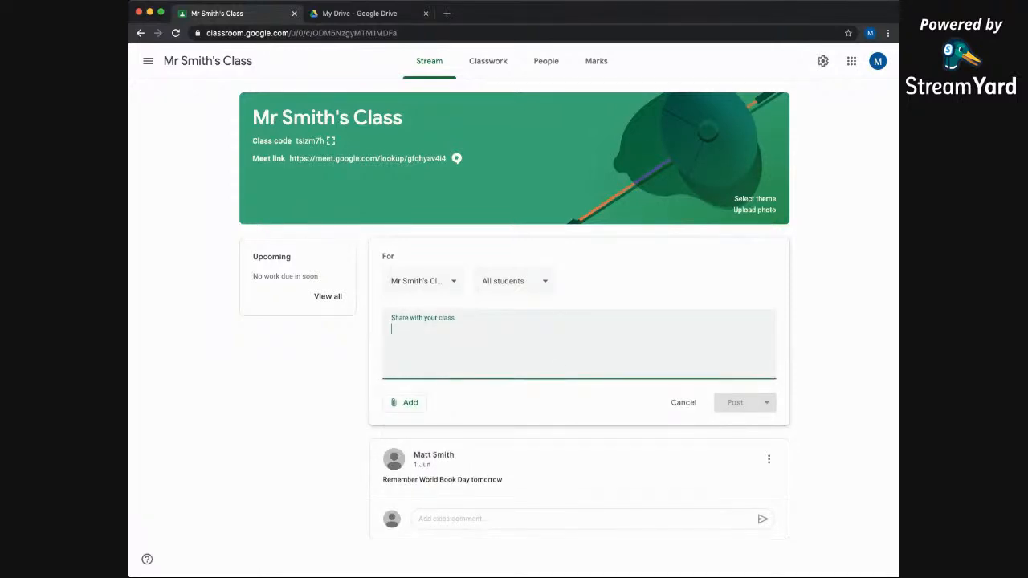
text(Remember your PE k)
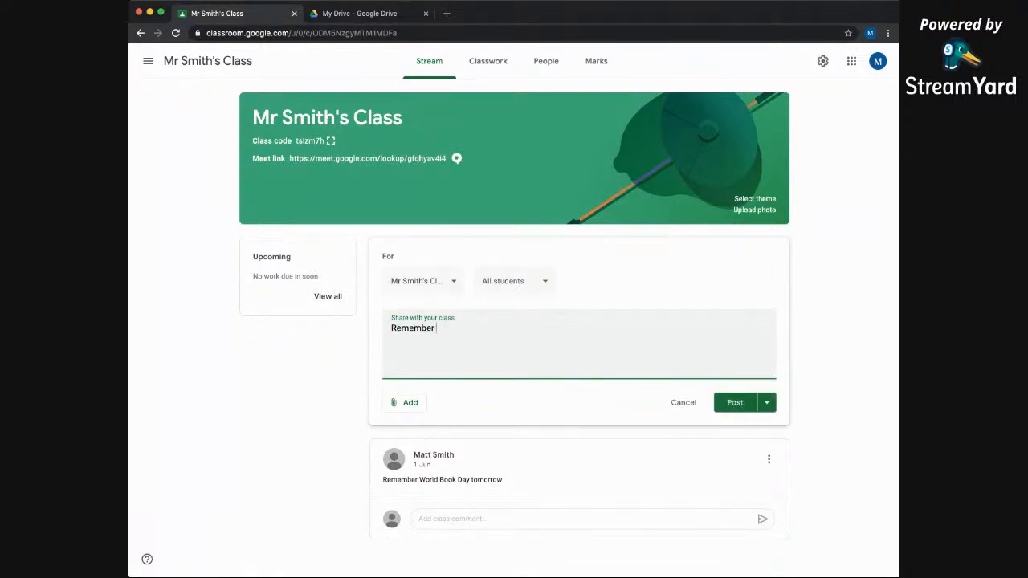
text(it!)
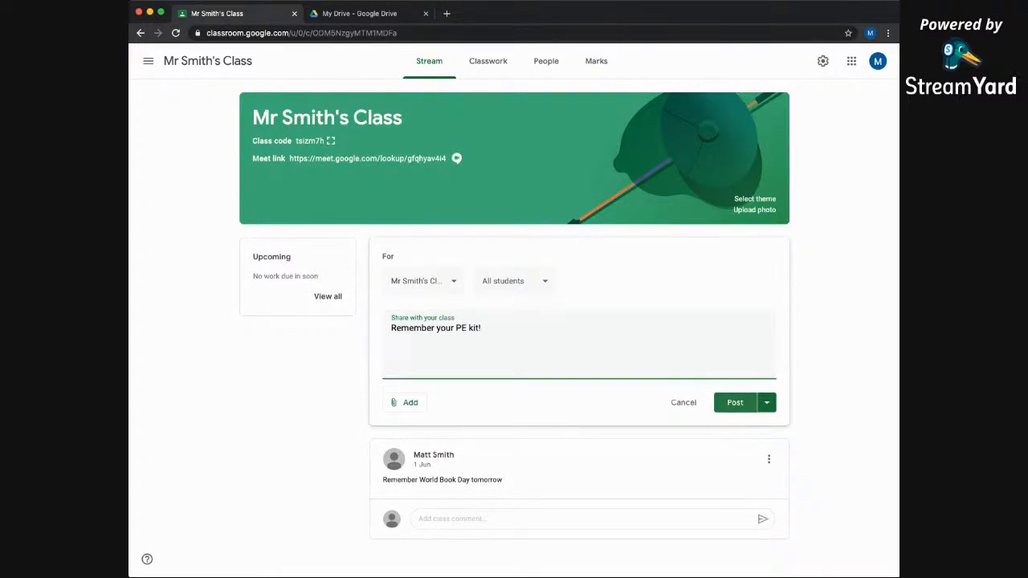
click(767, 402)
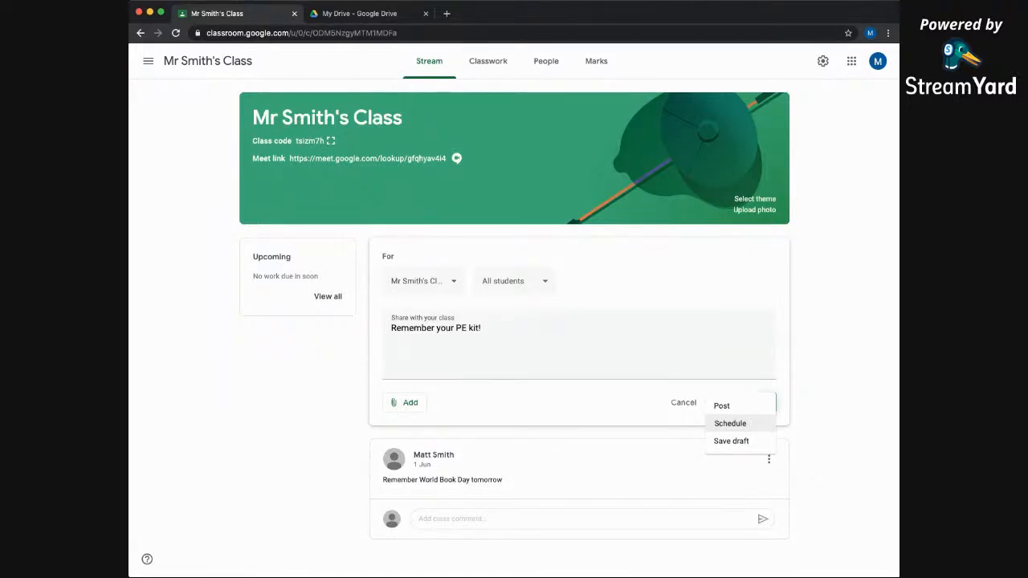
click(731, 441)
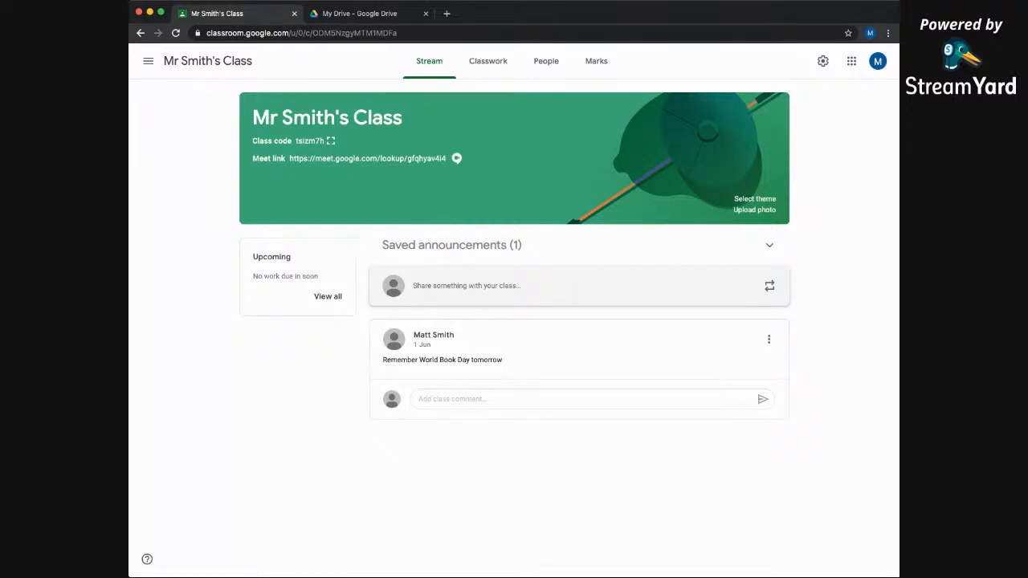
View the class's Classwork page, compare it with the Stream, and return to Classwork.
click(488, 60)
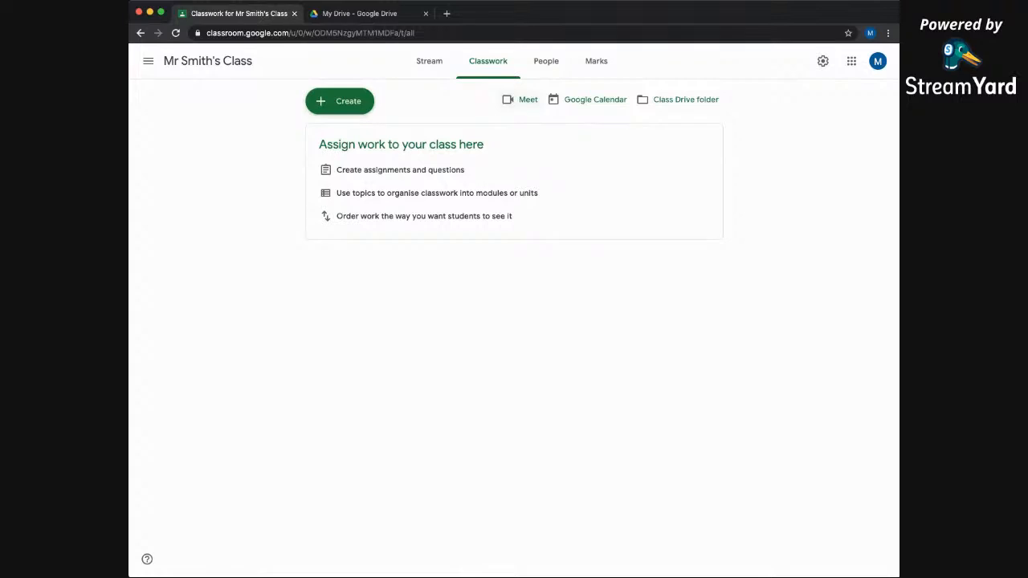
click(429, 61)
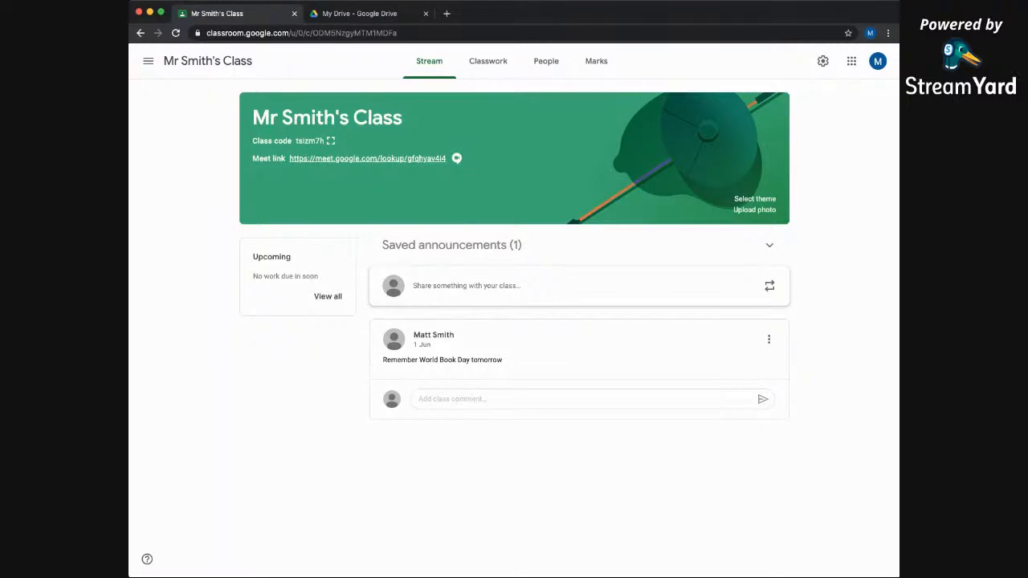
click(488, 61)
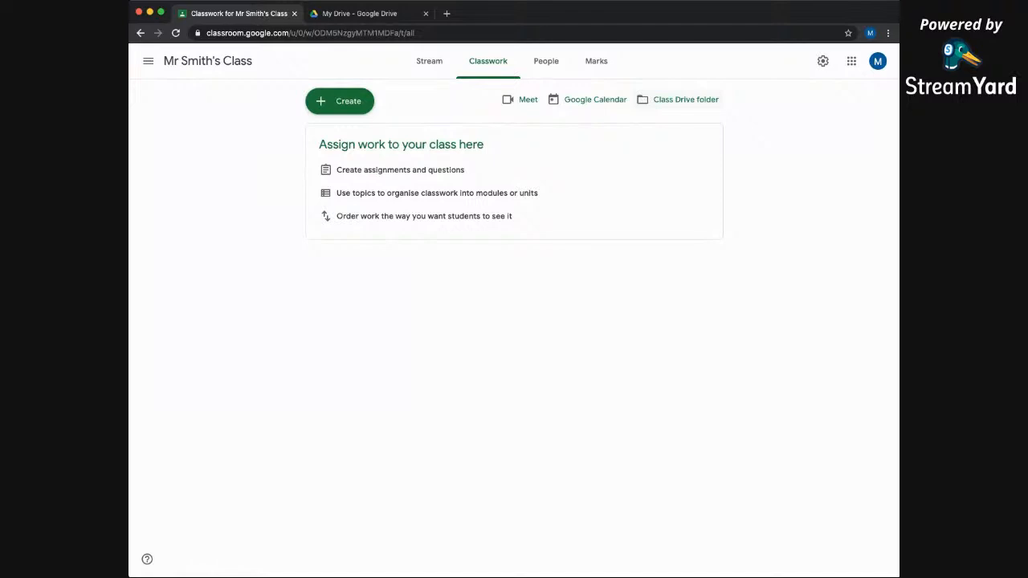
Switch to Google Drive and look inside the green class's Into the Unknown folder within the Classroom folder.
click(370, 13)
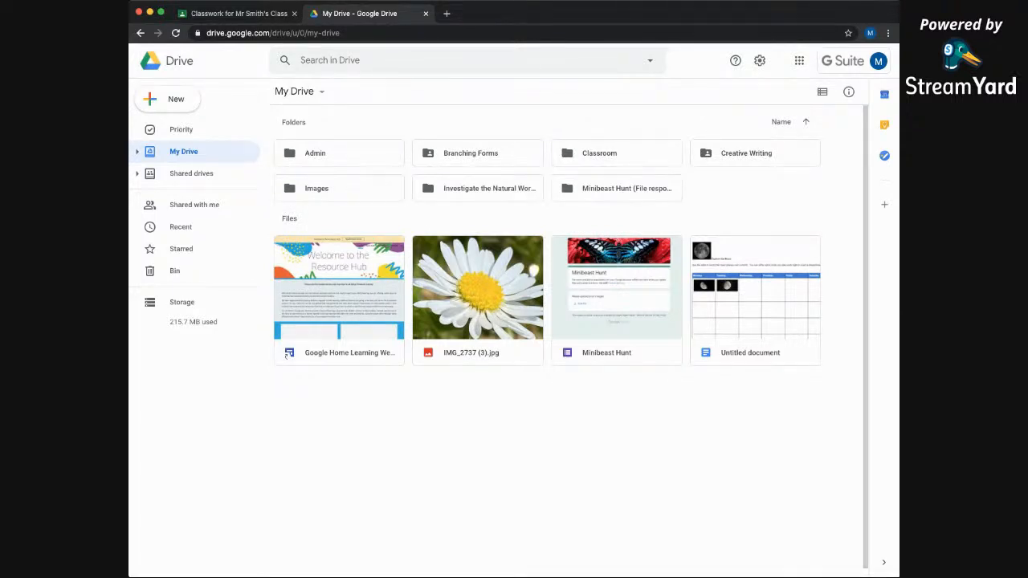
double_click(609, 154)
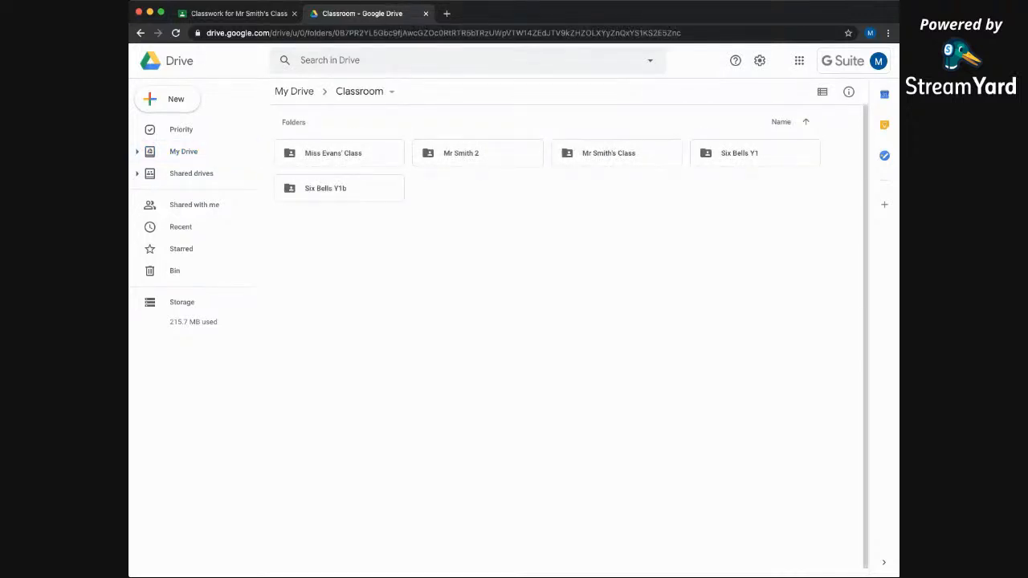
double_click(609, 152)
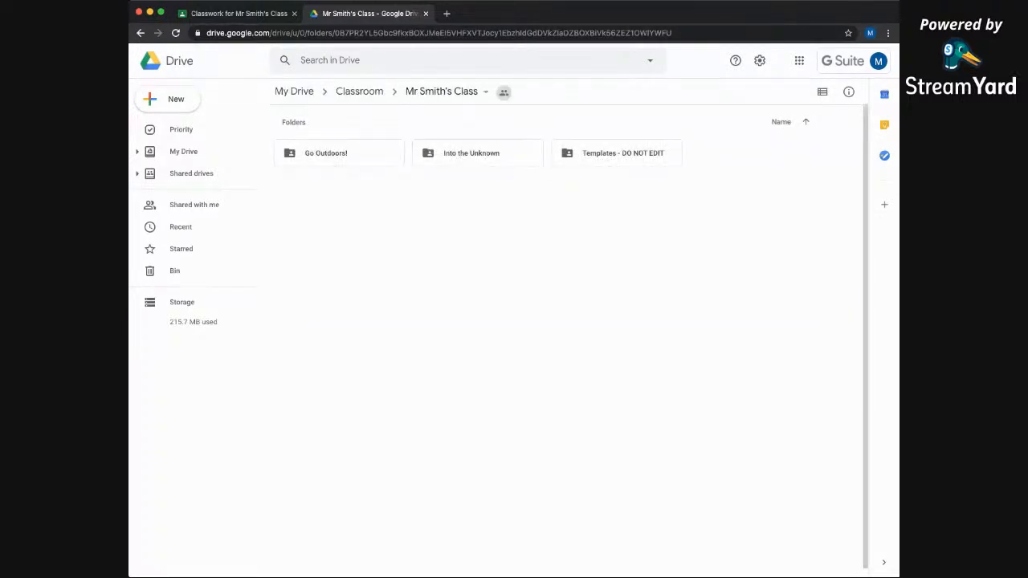
double_click(477, 153)
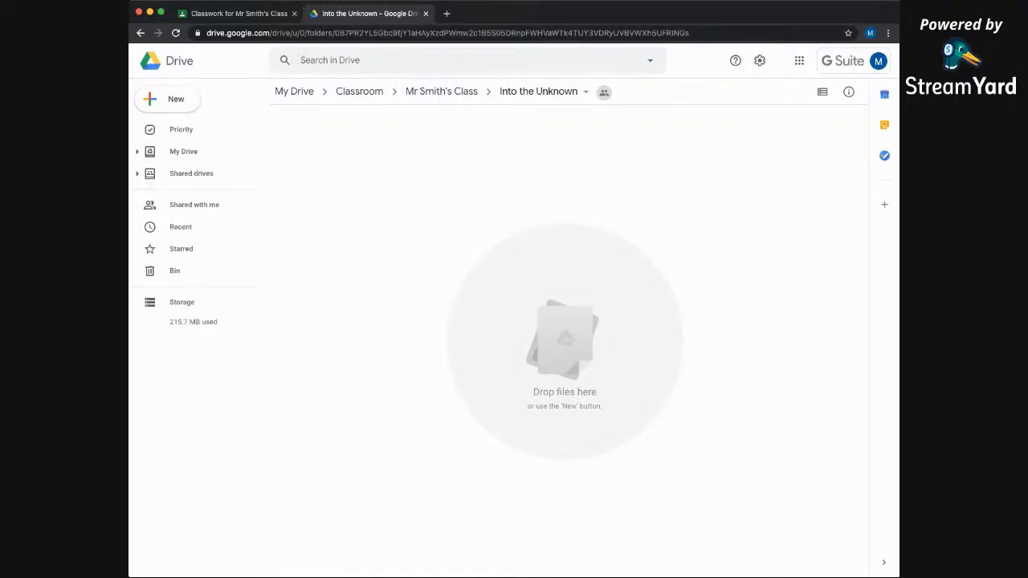
Return to Google Classroom and add a classwork topic named "Go Outdoors".
click(239, 13)
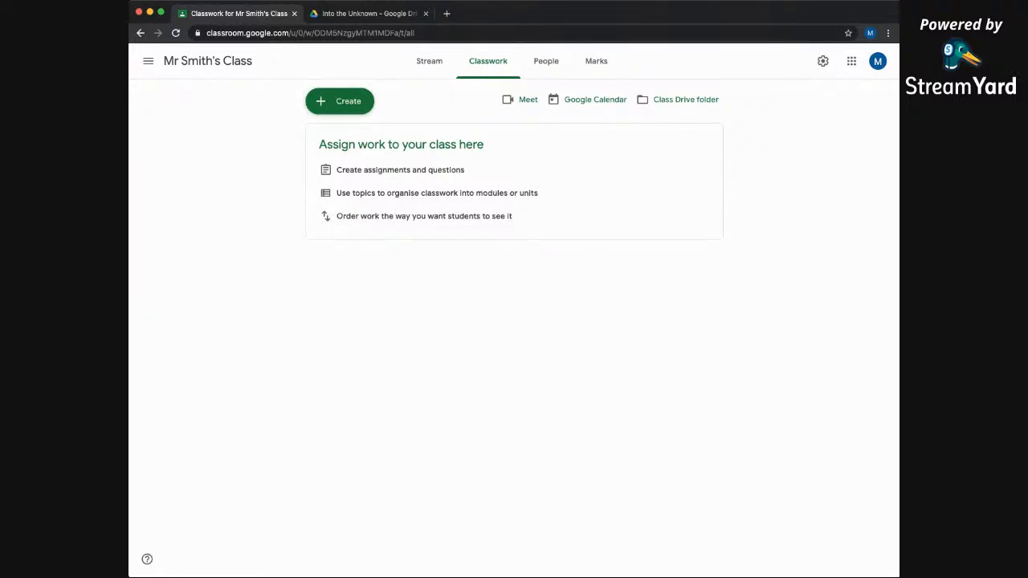
click(340, 102)
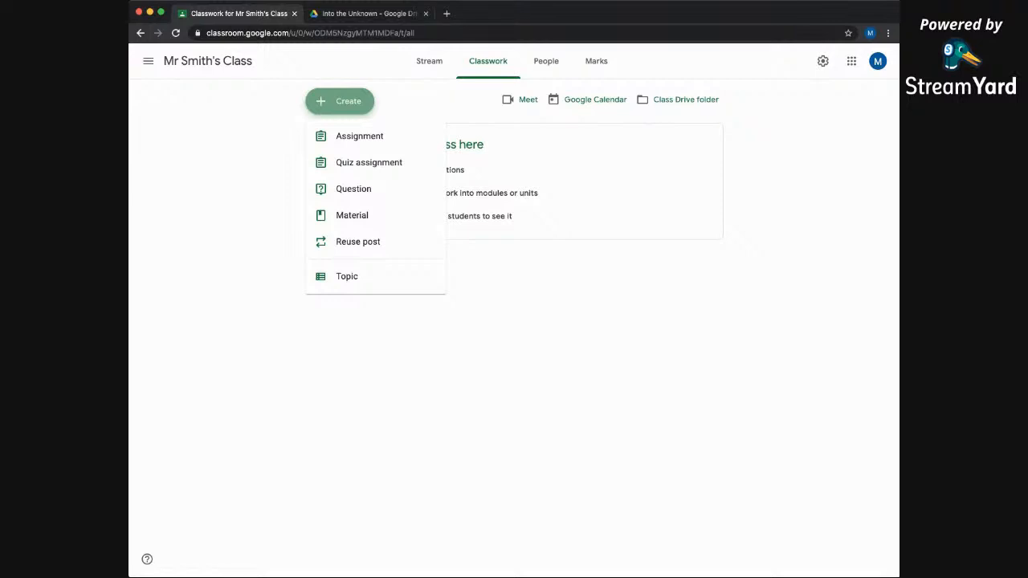
click(353, 276)
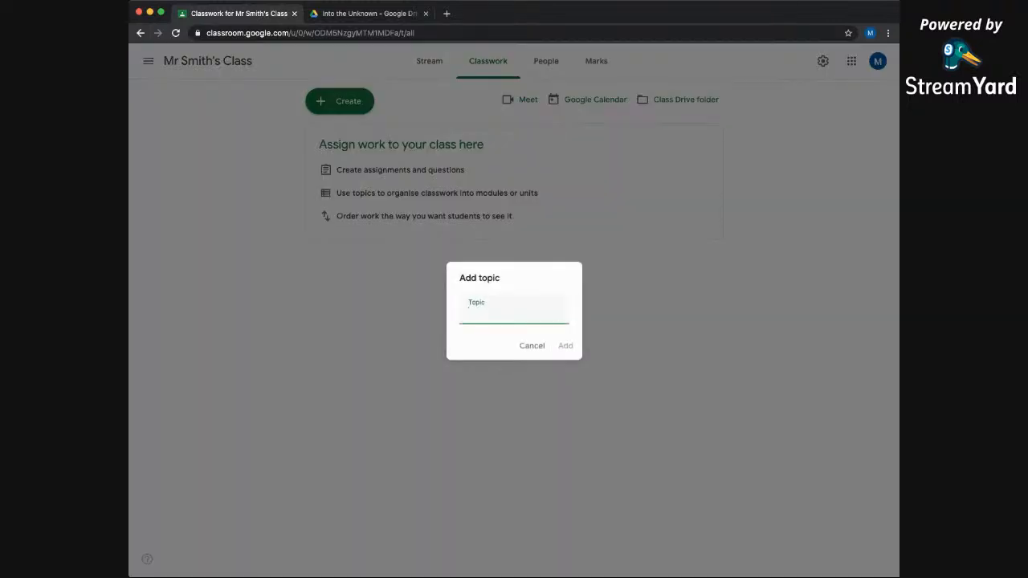
text(Go Outdoors)
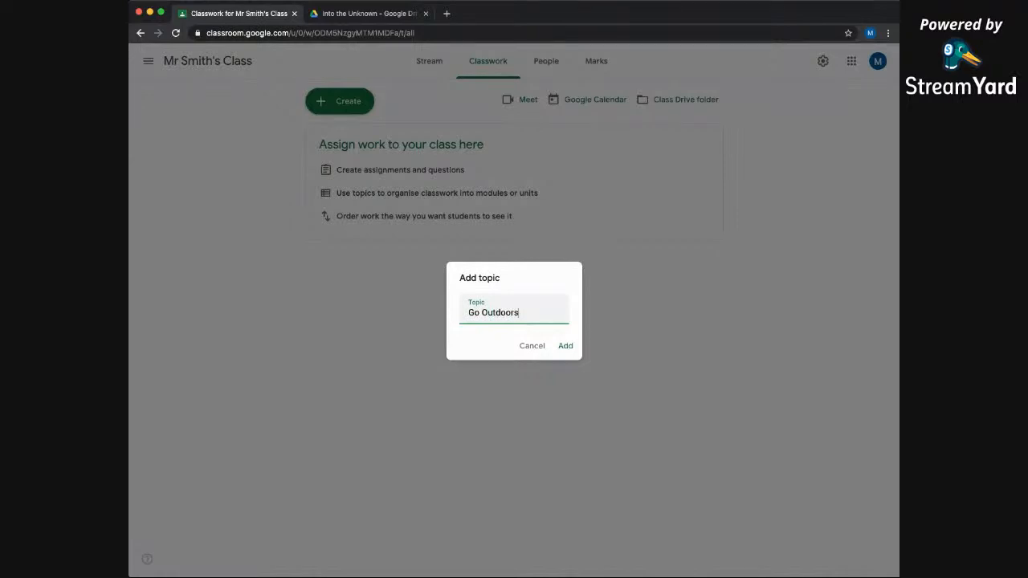
key(Return)
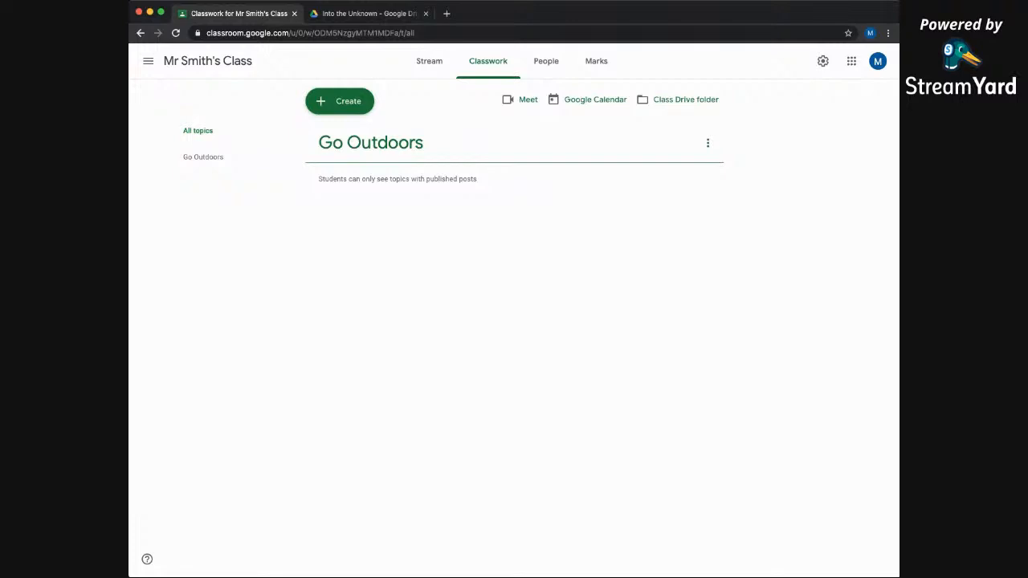
Start a quiz assignment with grade importing turned off and open its attached Blank Quiz form for editing.
click(339, 100)
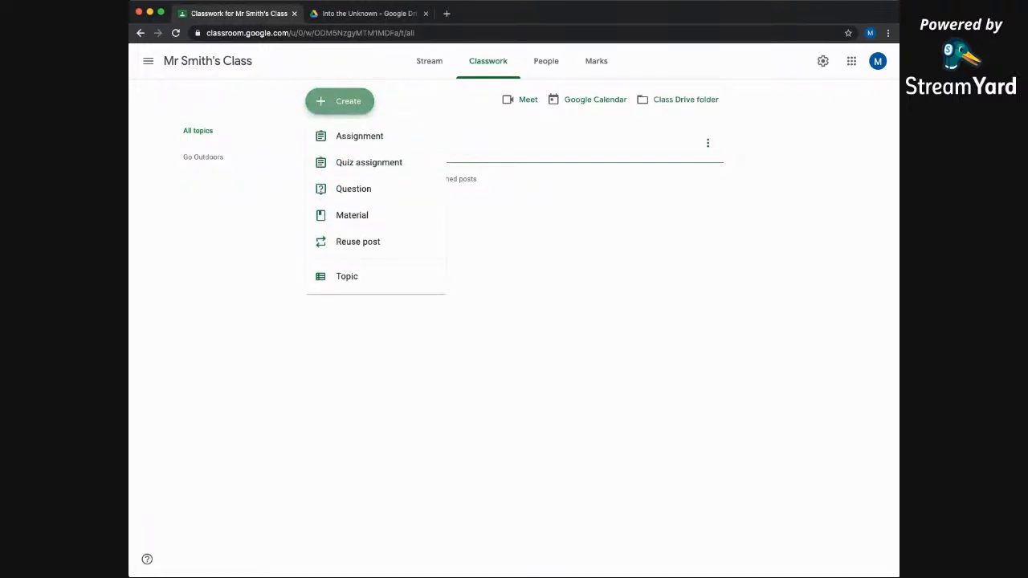
click(368, 162)
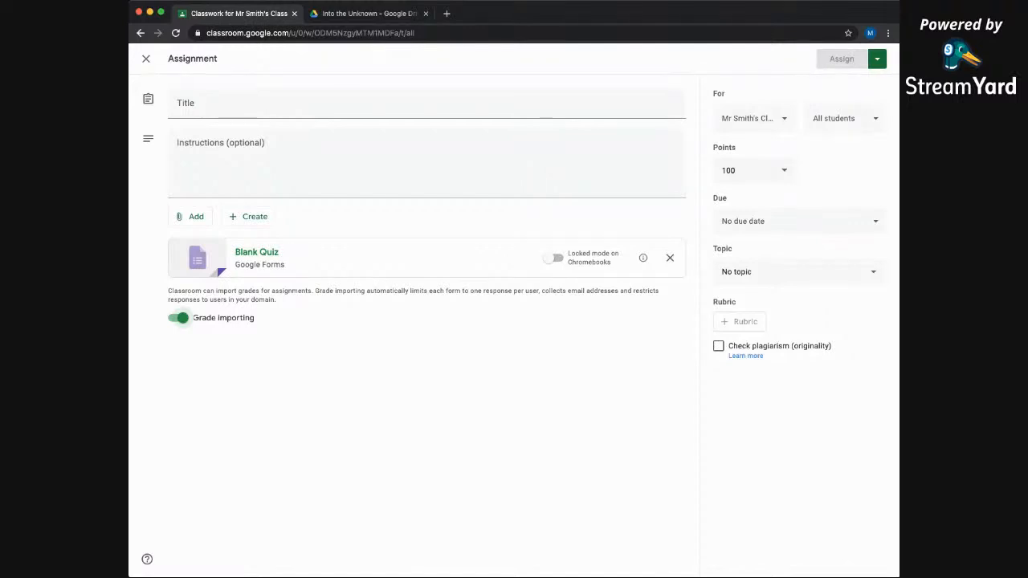
click(180, 318)
click(257, 252)
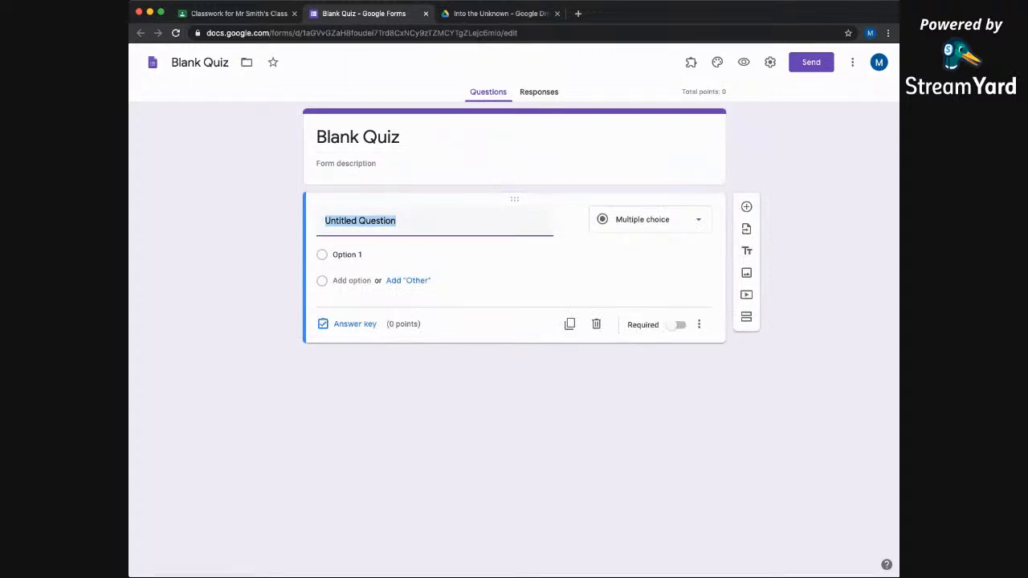
Change the form's title to "Minibeasts".
click(359, 137)
text(Mi)
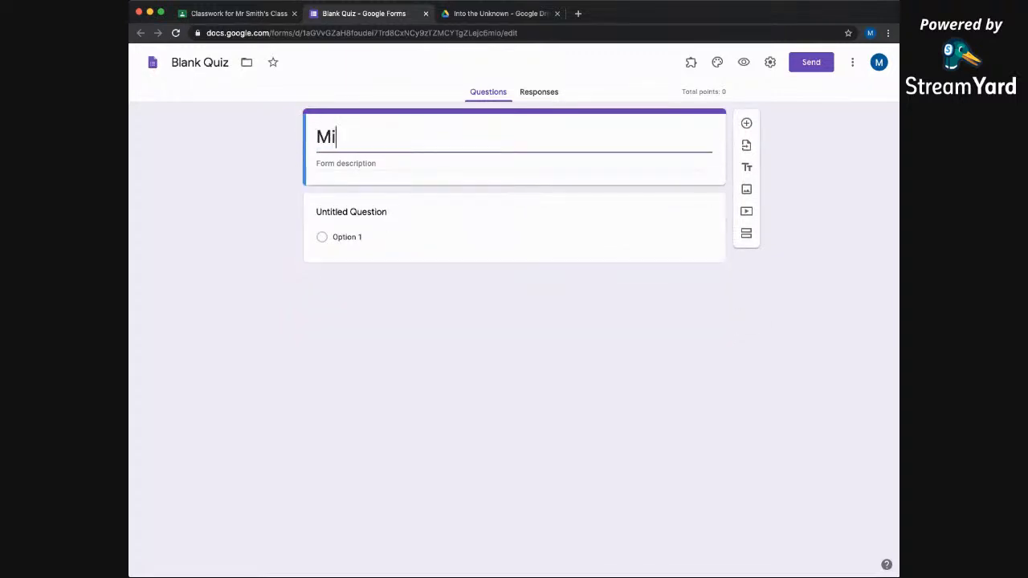
text(nibeasys)
key(BackSpace)
key(BackSpace)
text(ts)
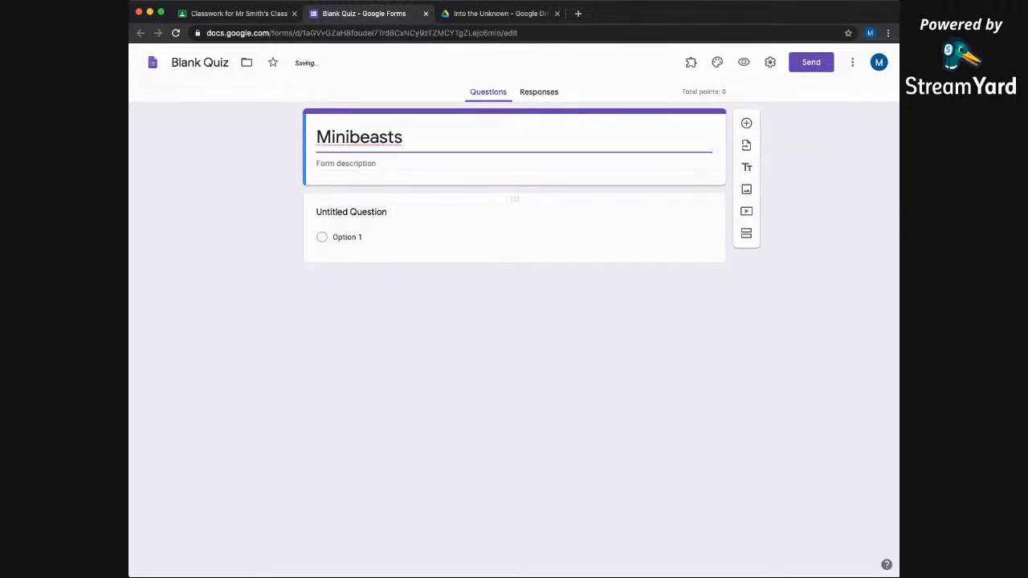
Set the first question's text to "Upload picture of mini beasts you found.", accepting the suggested spelling "mini beasts".
click(352, 213)
text(Upload )
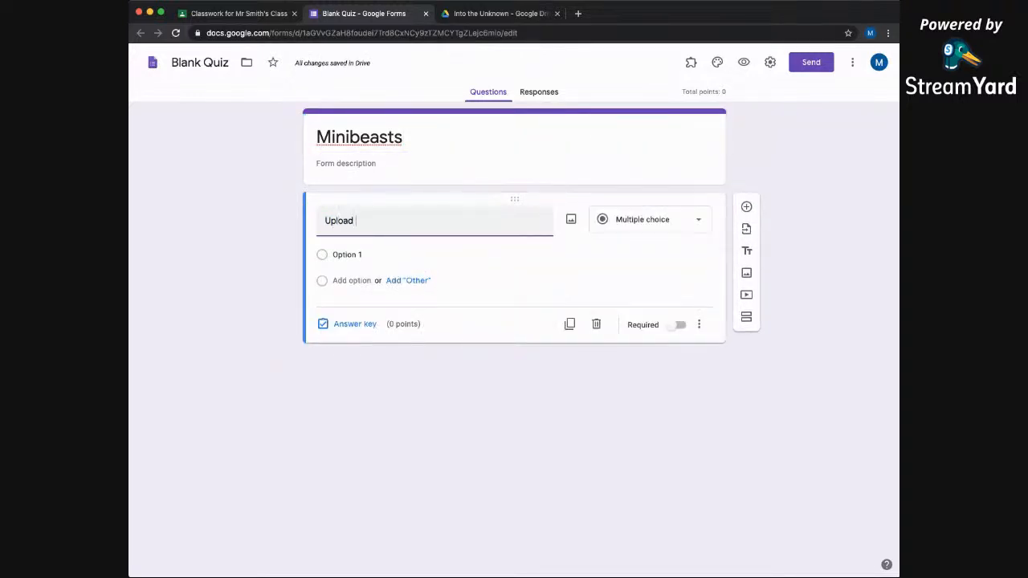
text(picture of minibeasts you found.)
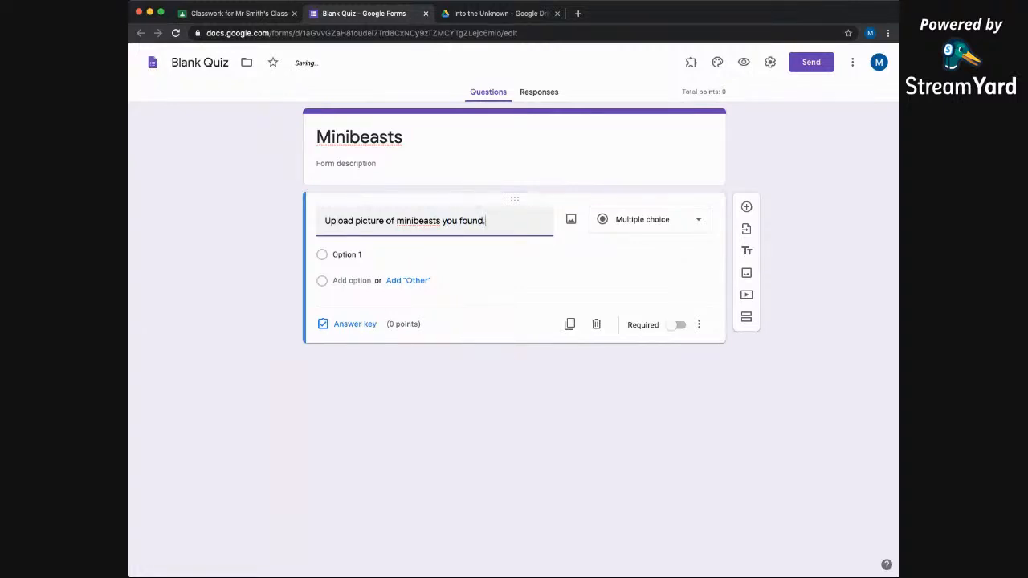
right_click(419, 221)
click(448, 232)
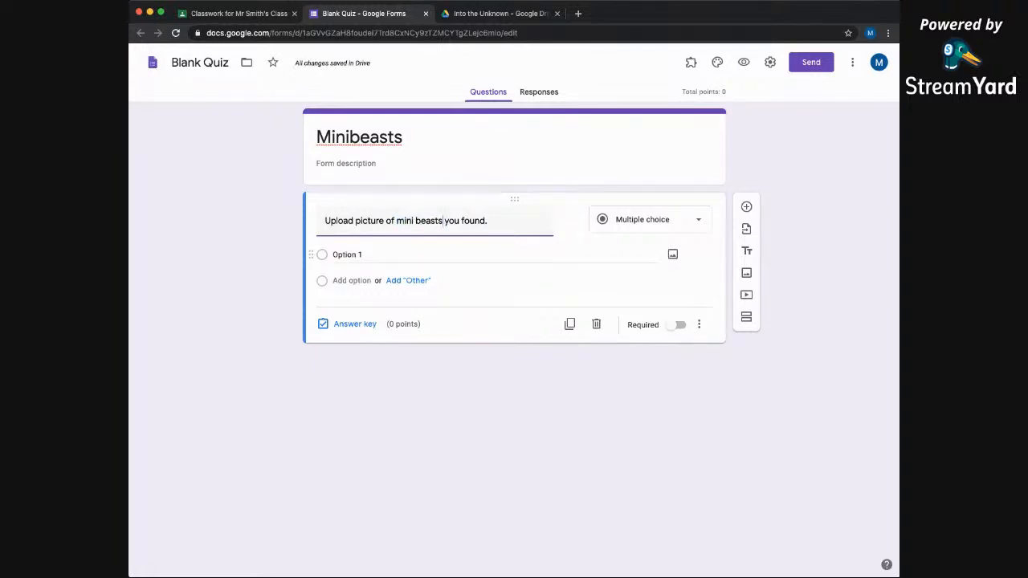
Try to set the question type to File upload, and turn off the "Make this a quiz" setting for the form and save it.
click(651, 219)
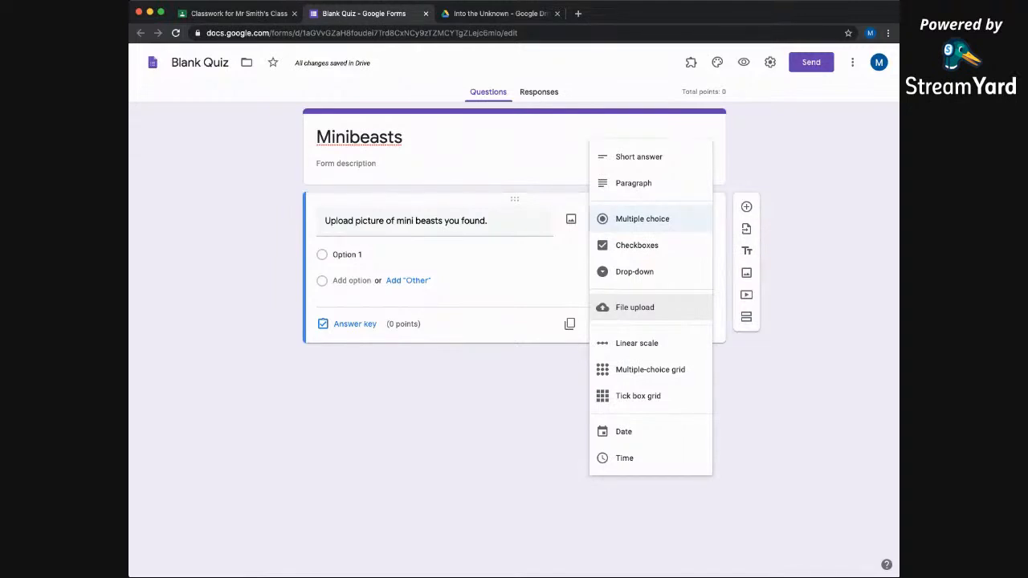
click(635, 307)
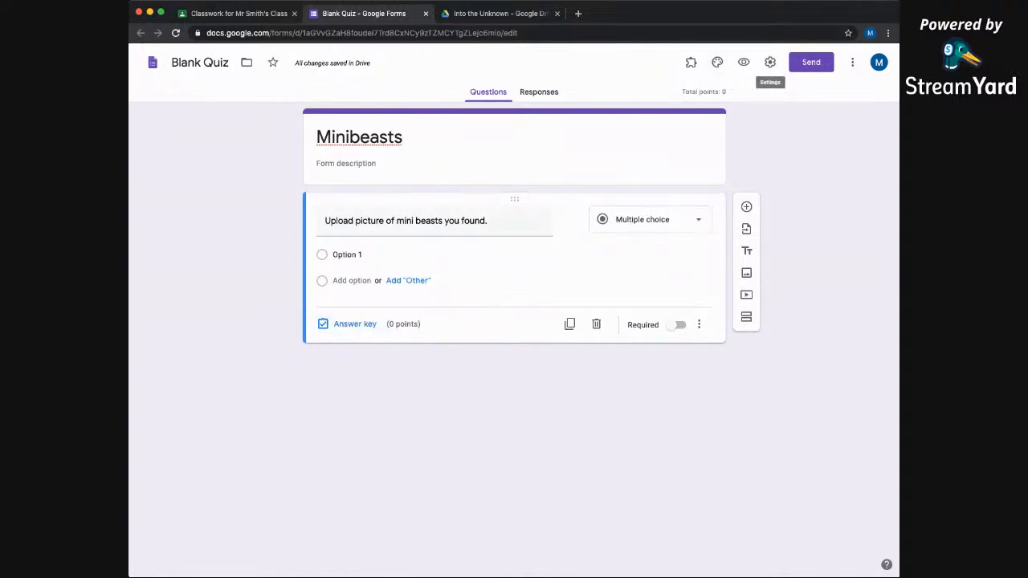
click(771, 62)
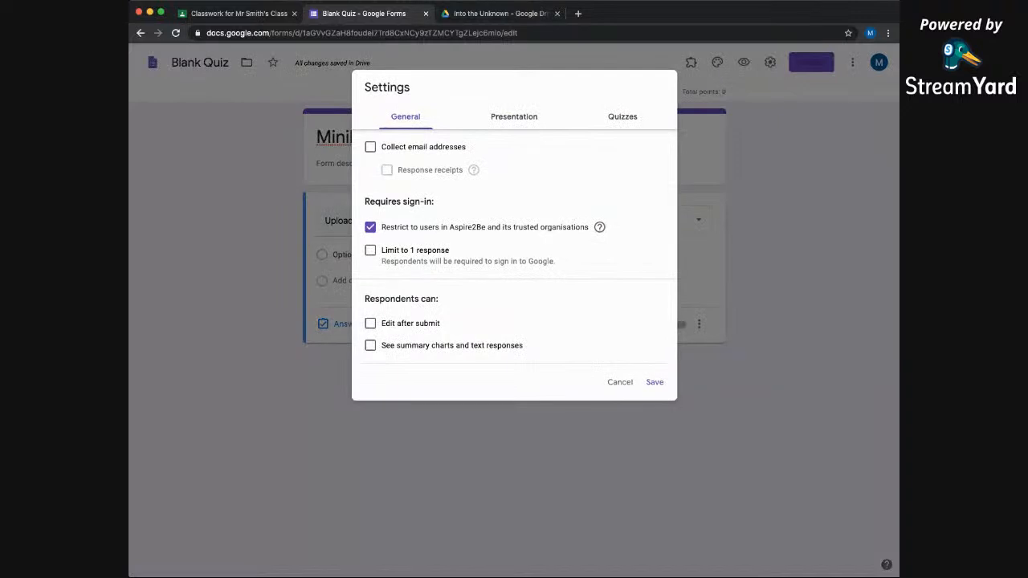
click(622, 117)
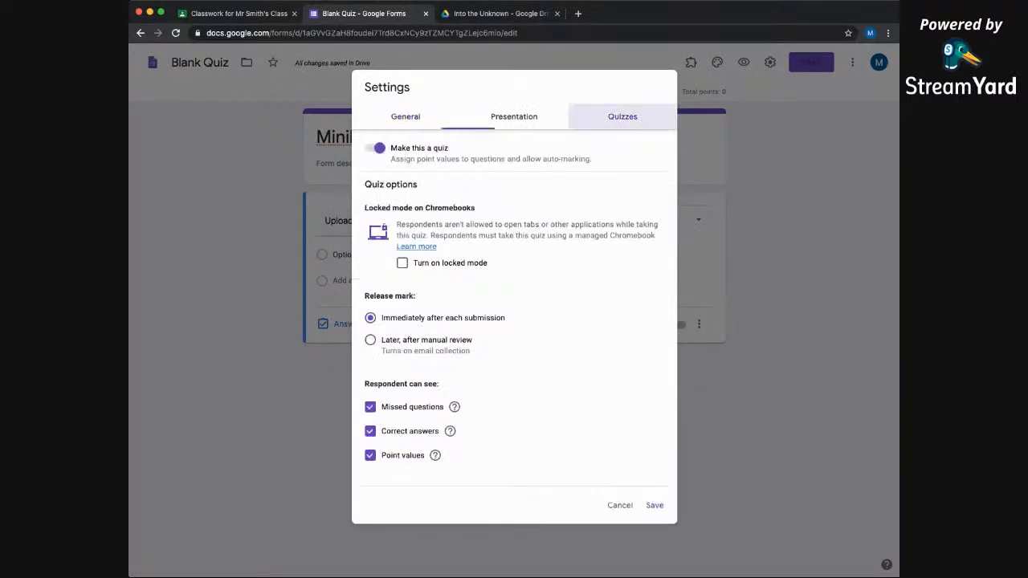
click(378, 148)
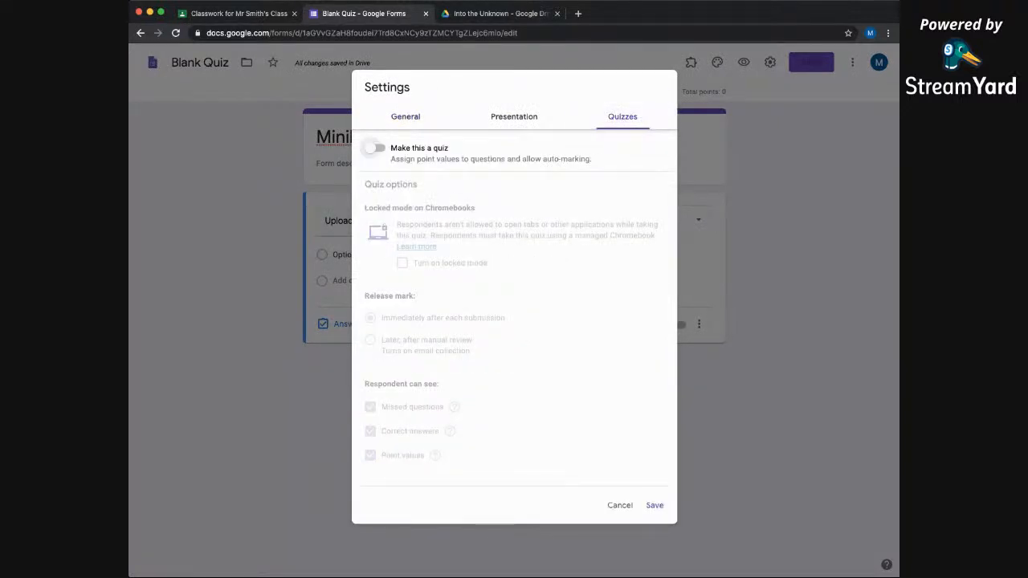
click(406, 117)
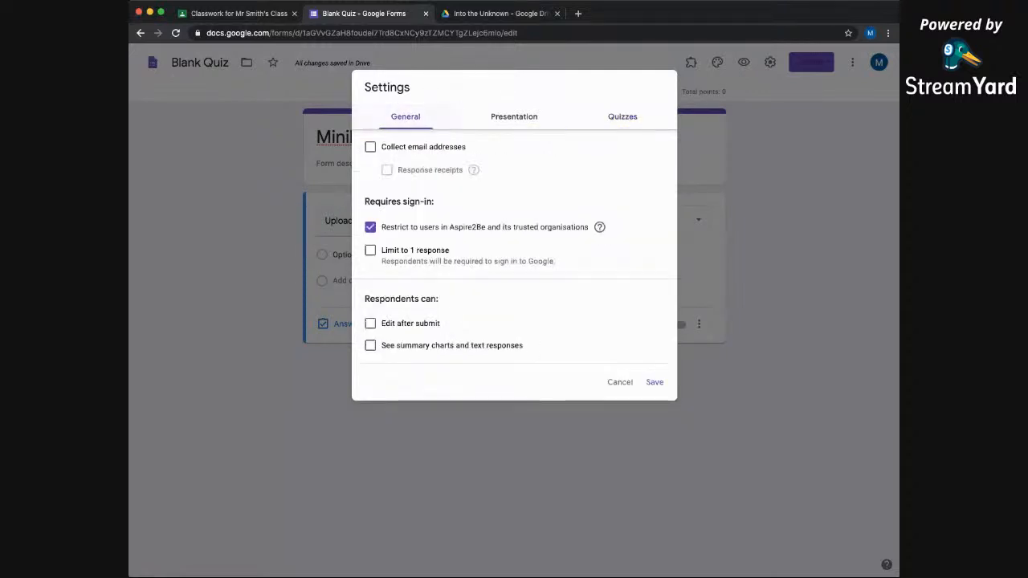
click(655, 382)
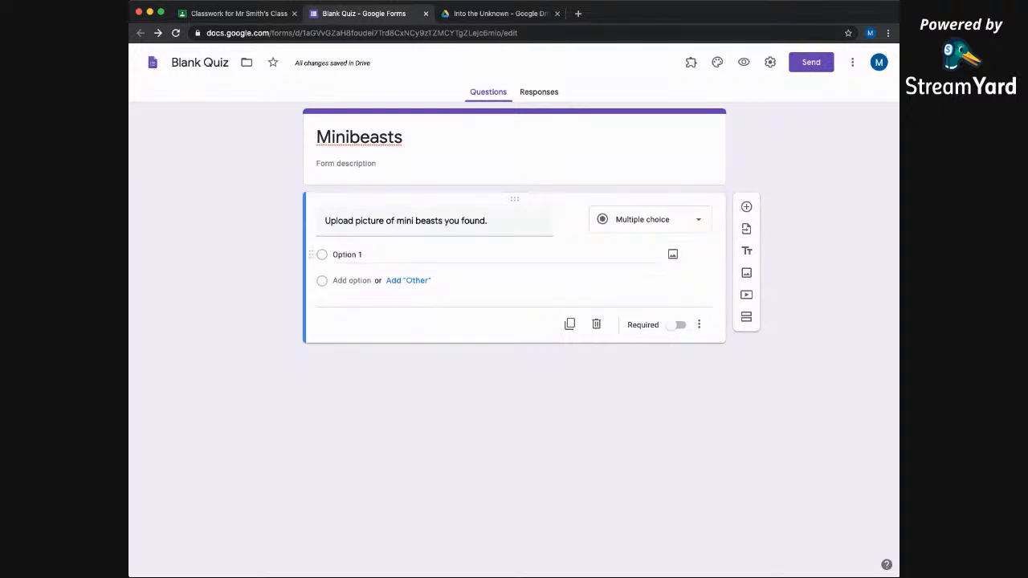
Set the question type to File upload and agree to let respondents upload files to Drive.
click(651, 220)
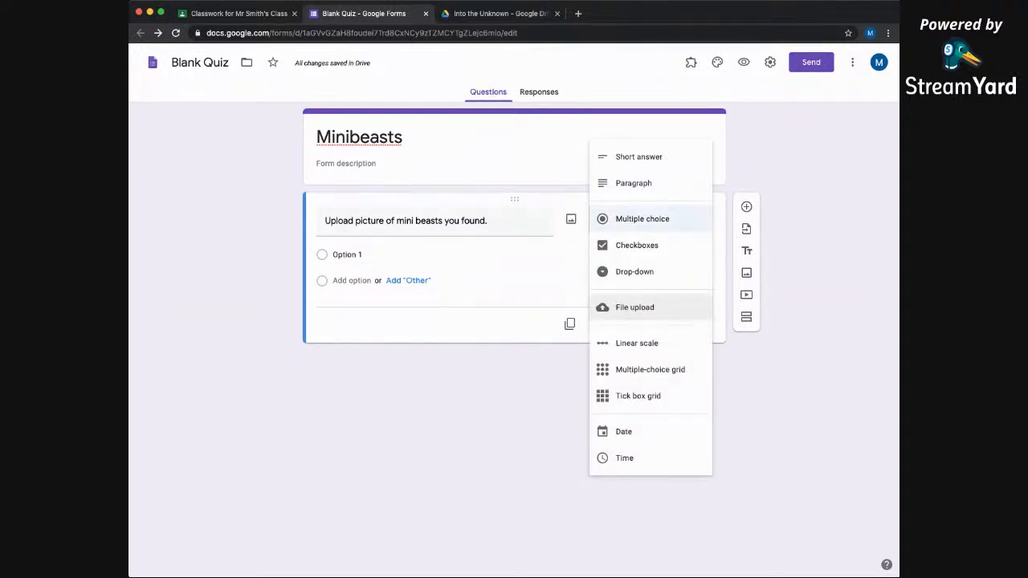
click(635, 308)
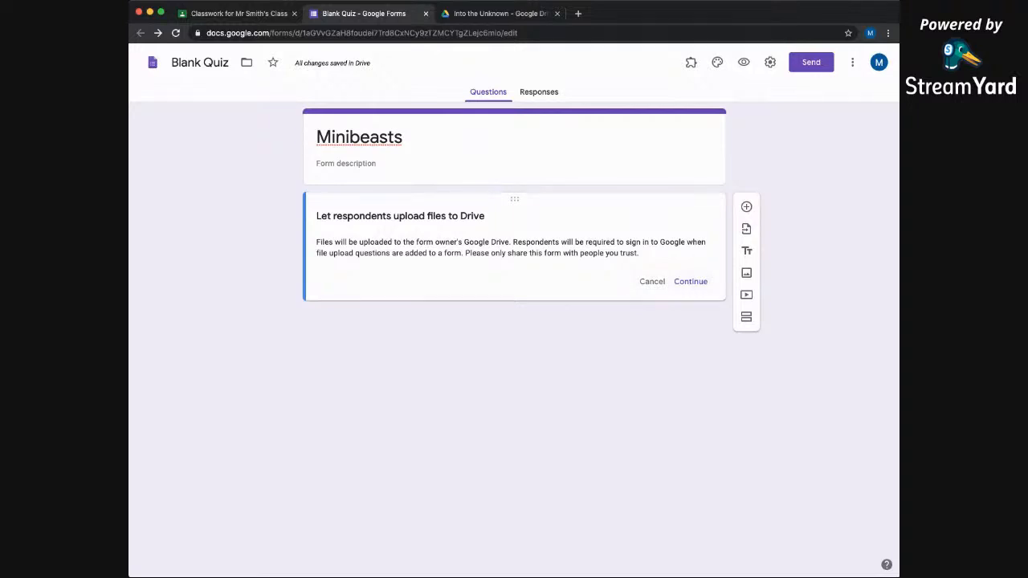
click(690, 281)
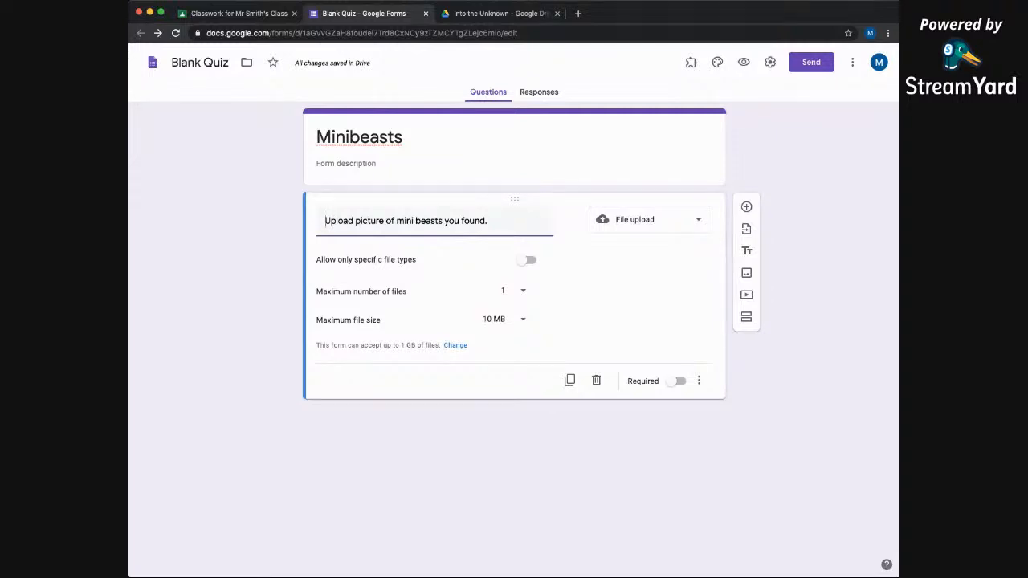
Set the file upload question's maximum number of files to 5 and its maximum file size to 100 MB.
click(506, 290)
click(503, 316)
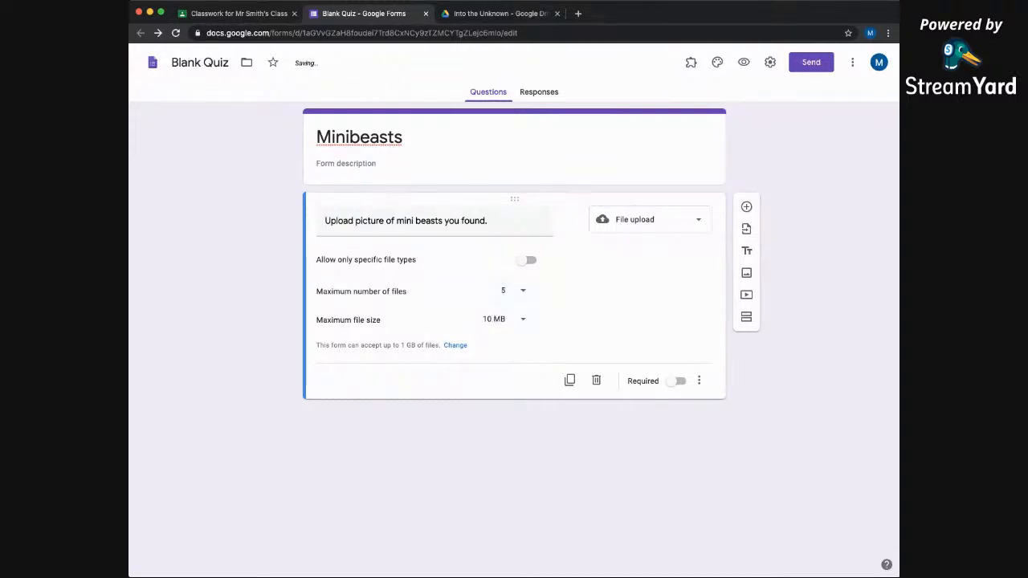
click(502, 319)
click(494, 345)
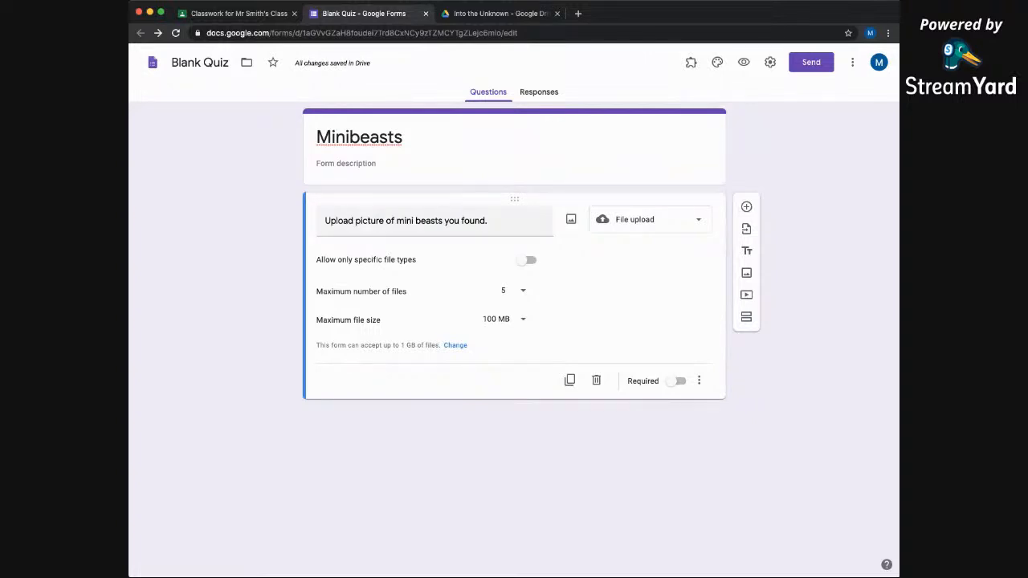
Rename the form file as "Minibeast" and return to the class's Classwork page in Google Classroom.
click(203, 66)
double_click(204, 66)
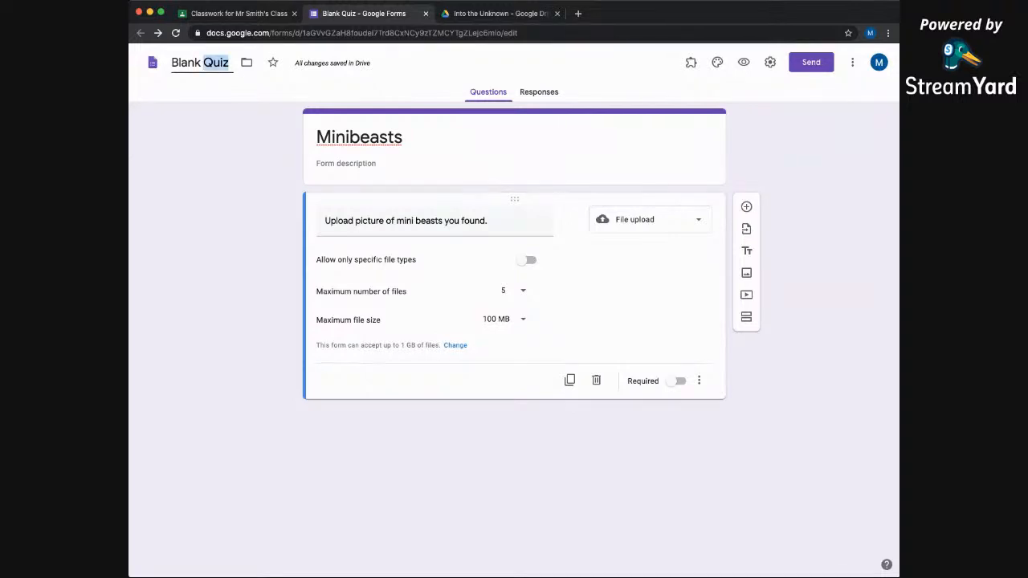
triple_click(204, 66)
text(Minibeats)
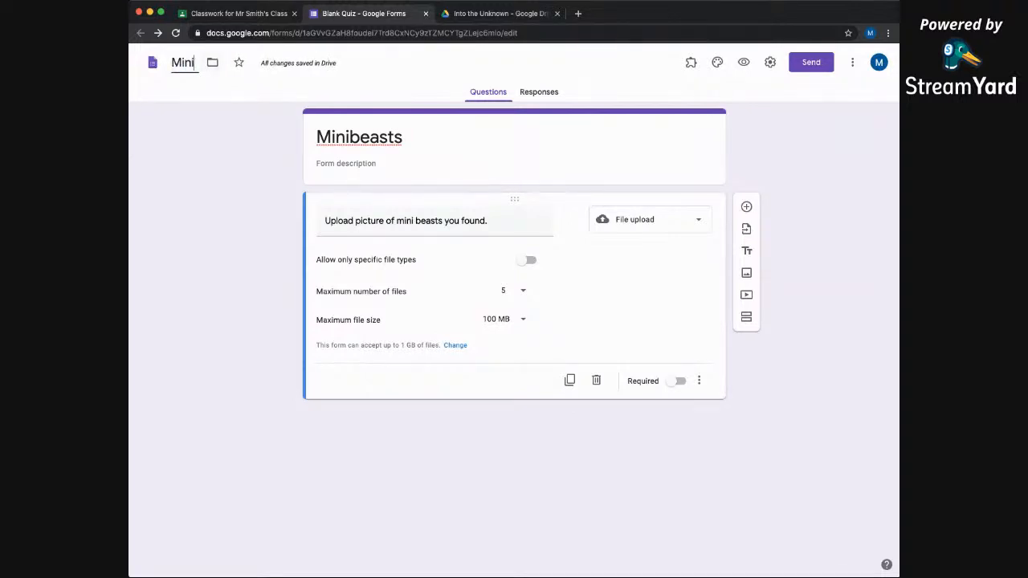
key(BackSpace)
key(BackSpace)
text(st)
key(Return)
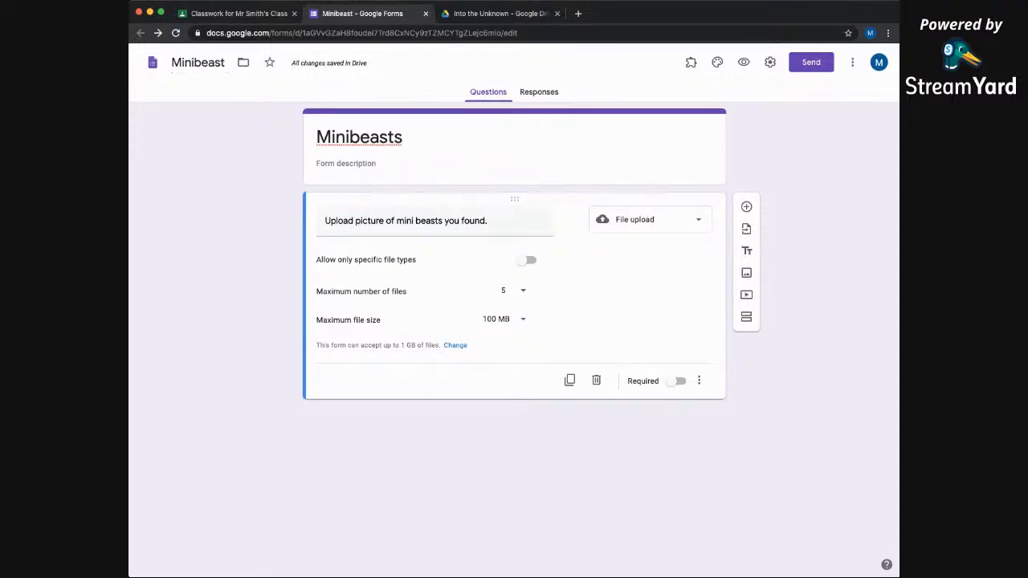
click(242, 13)
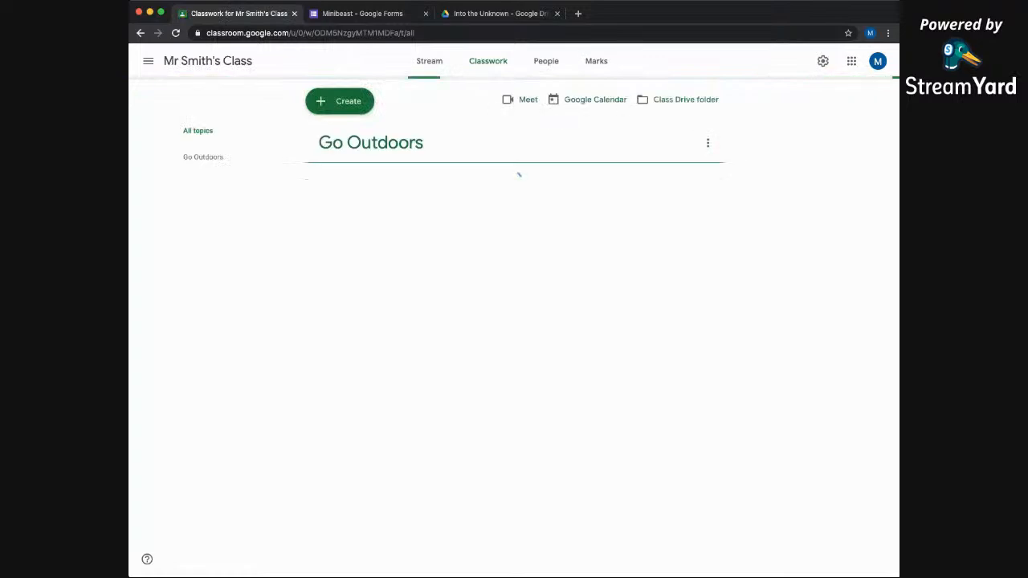
click(339, 100)
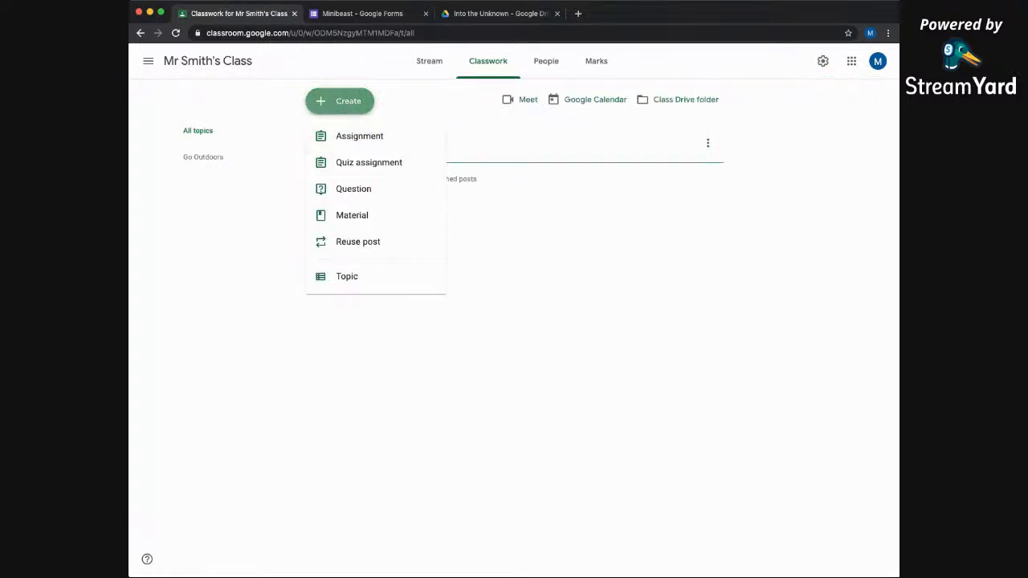
click(353, 189)
click(339, 101)
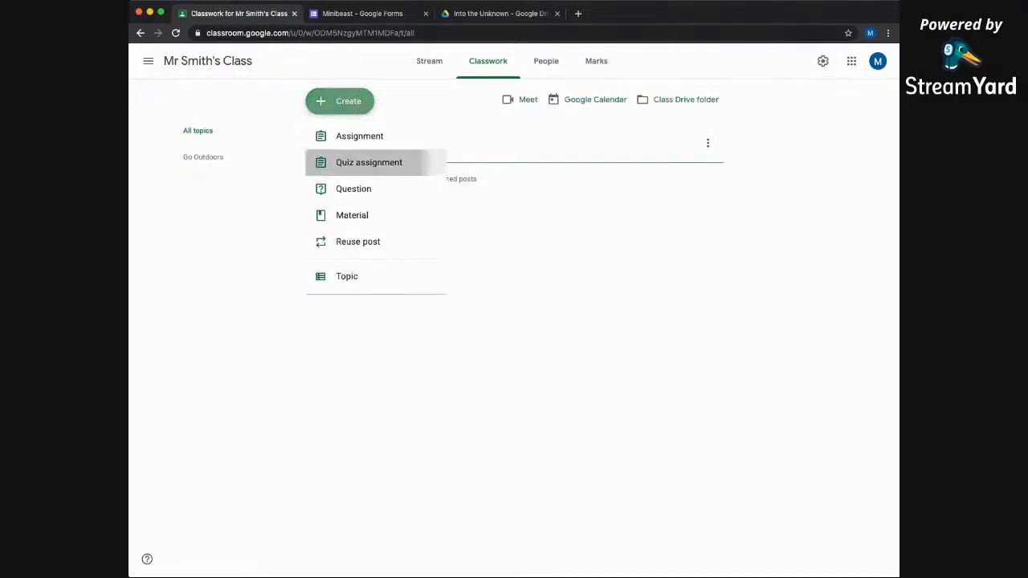
click(367, 161)
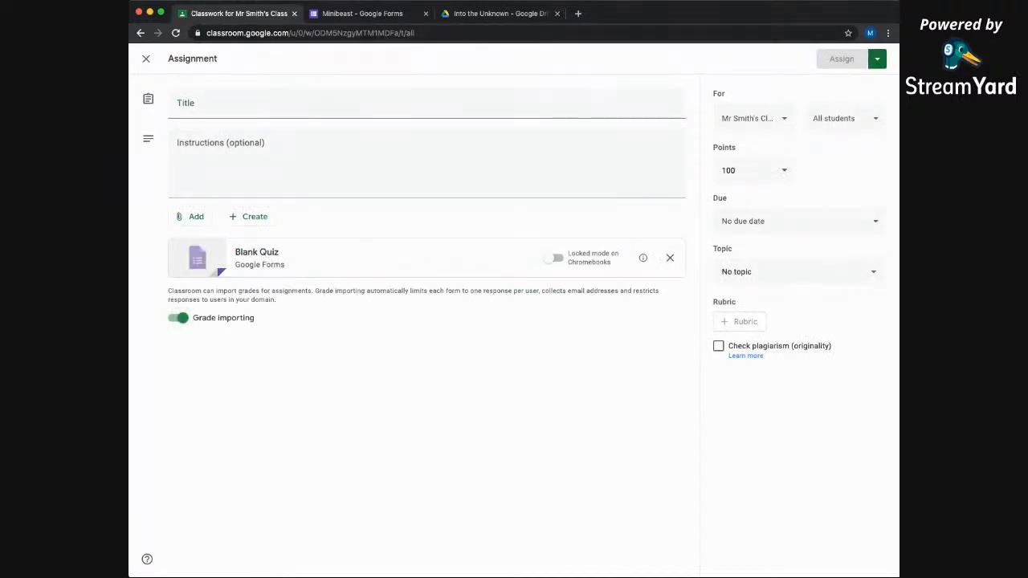
click(178, 106)
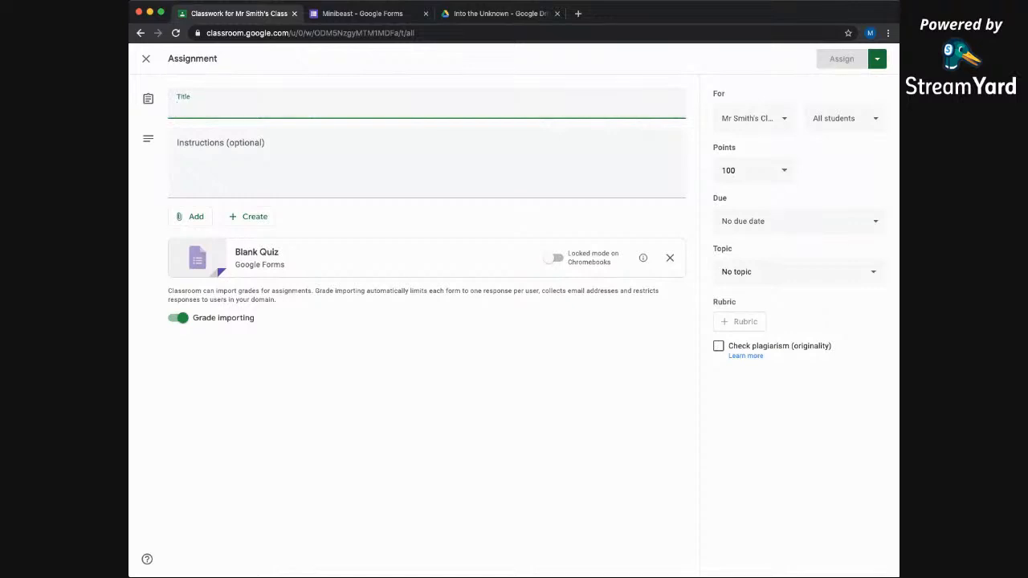
click(146, 59)
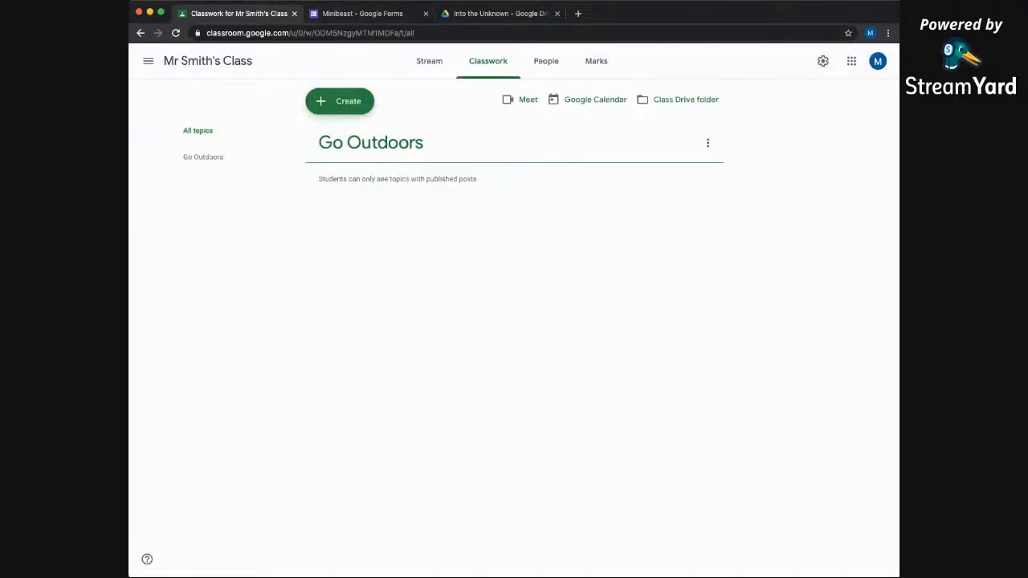
Create a new assignment and attach the Minibeast form to it from Google Drive.
click(339, 100)
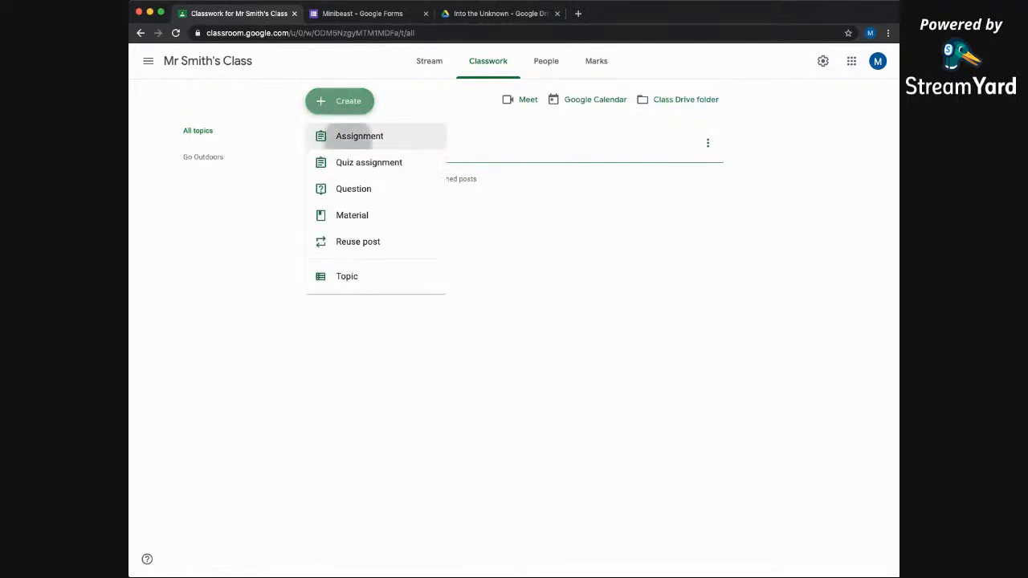
click(359, 136)
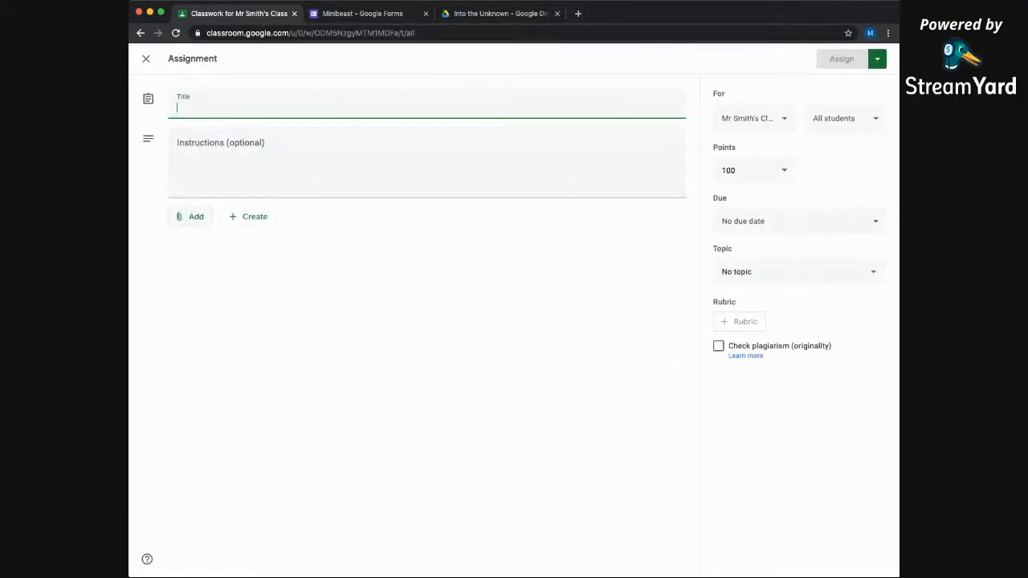
click(191, 217)
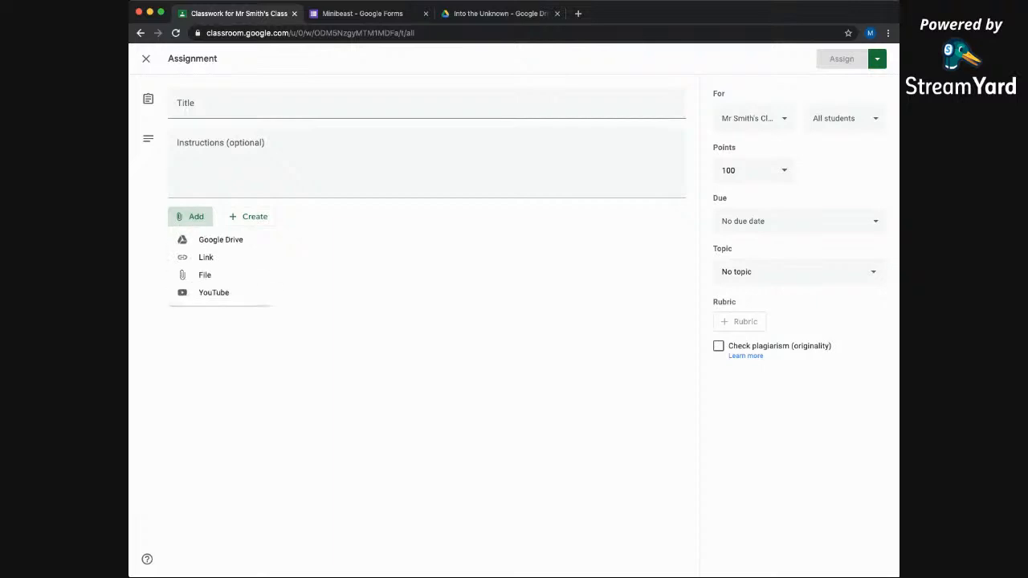
click(221, 239)
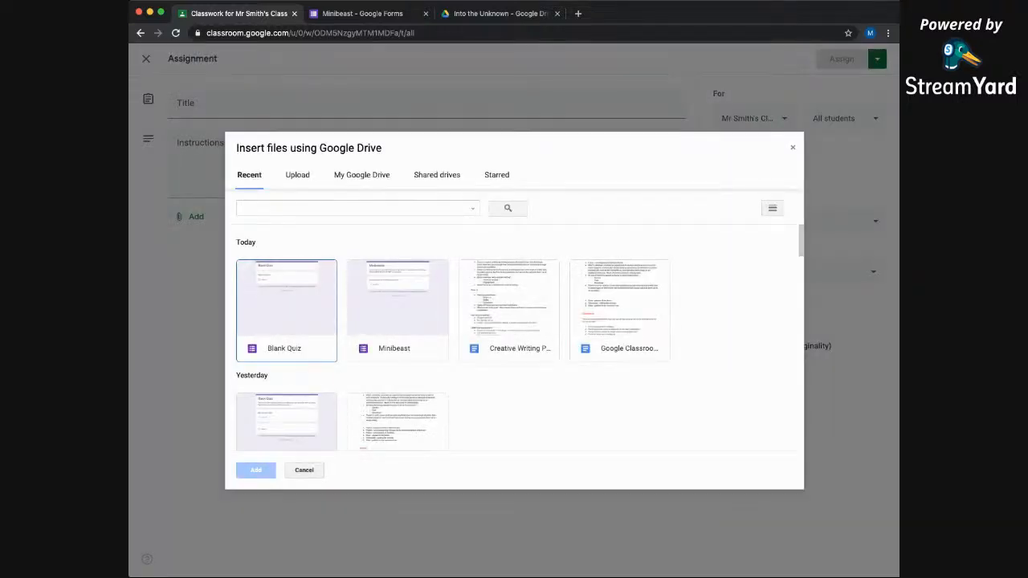
click(397, 310)
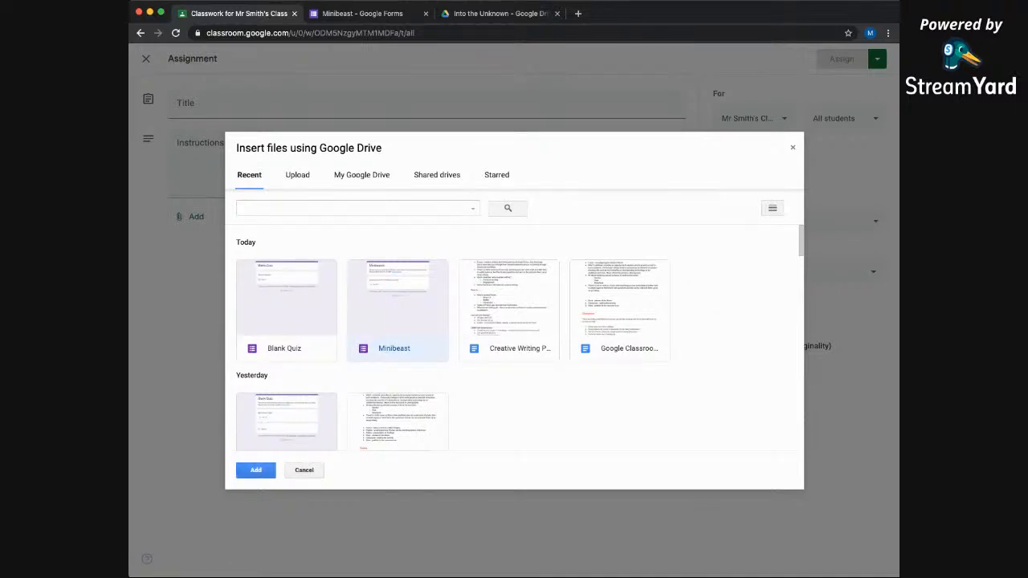
click(255, 470)
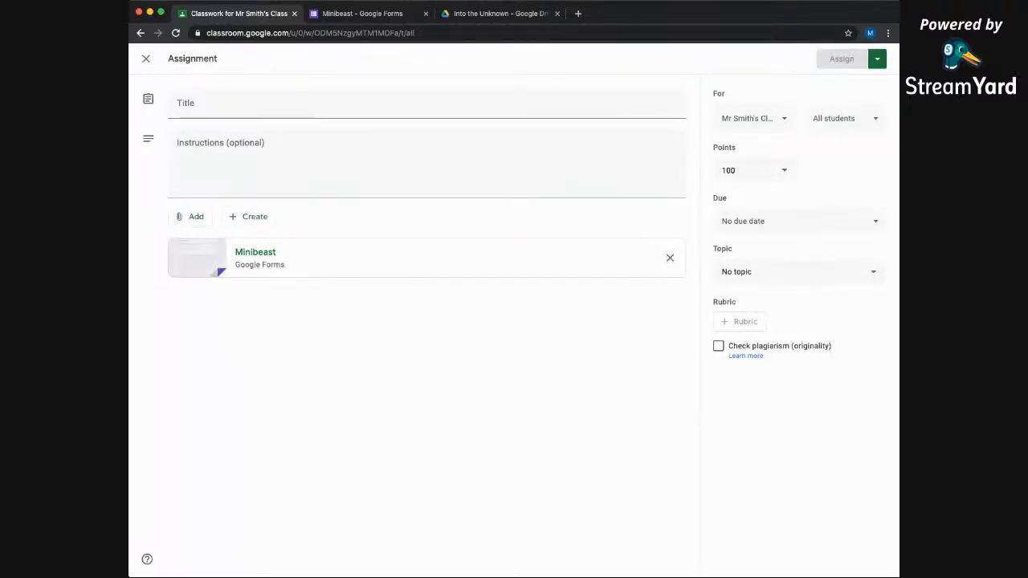
Title the assignment "Minibeast hunt" and enter the instructions "Take a picture of some creepy crawlies and upload.".
click(303, 105)
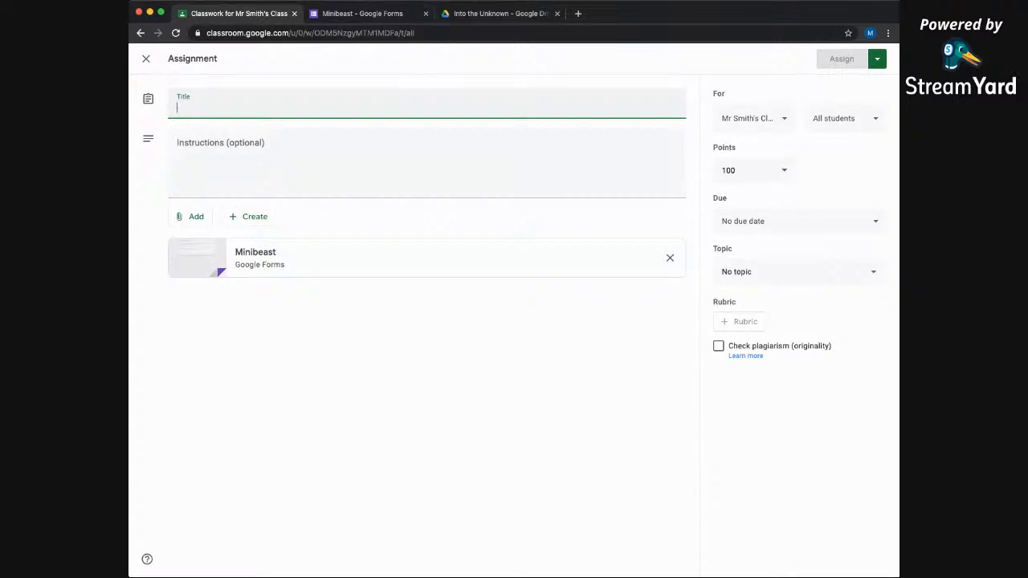
text(Min)
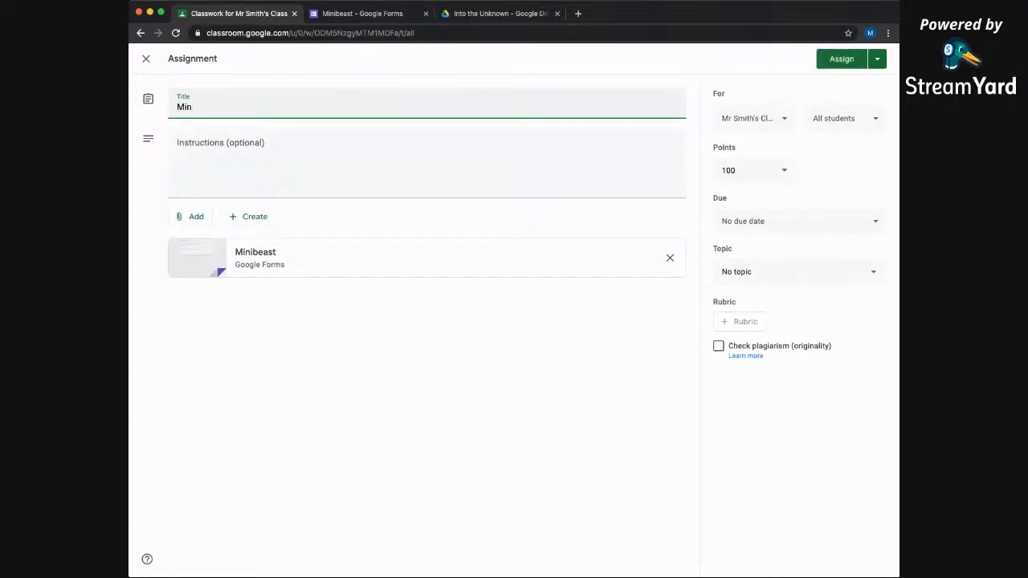
text(ibeast hunt)
key(Tab)
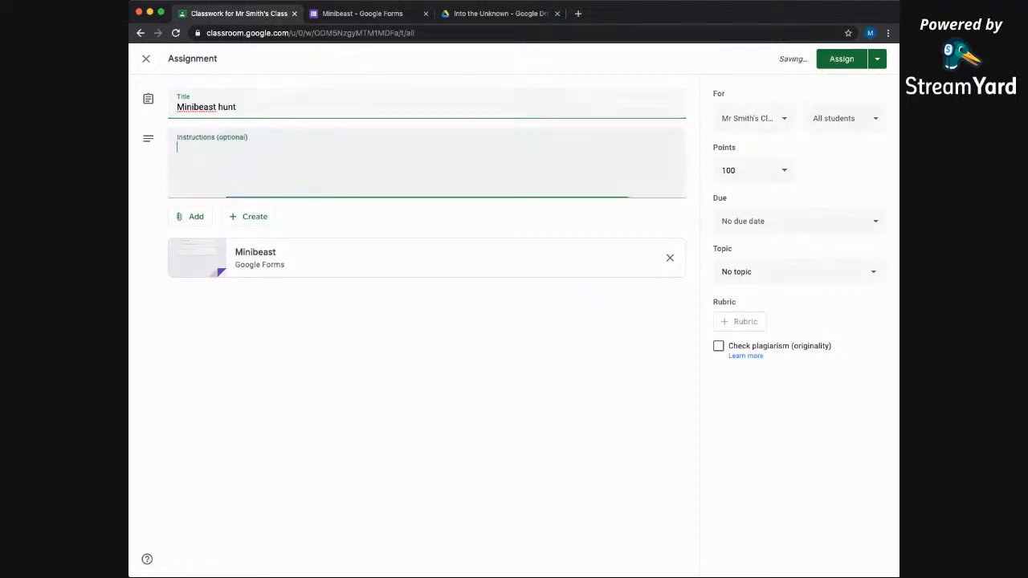
text(Take a p)
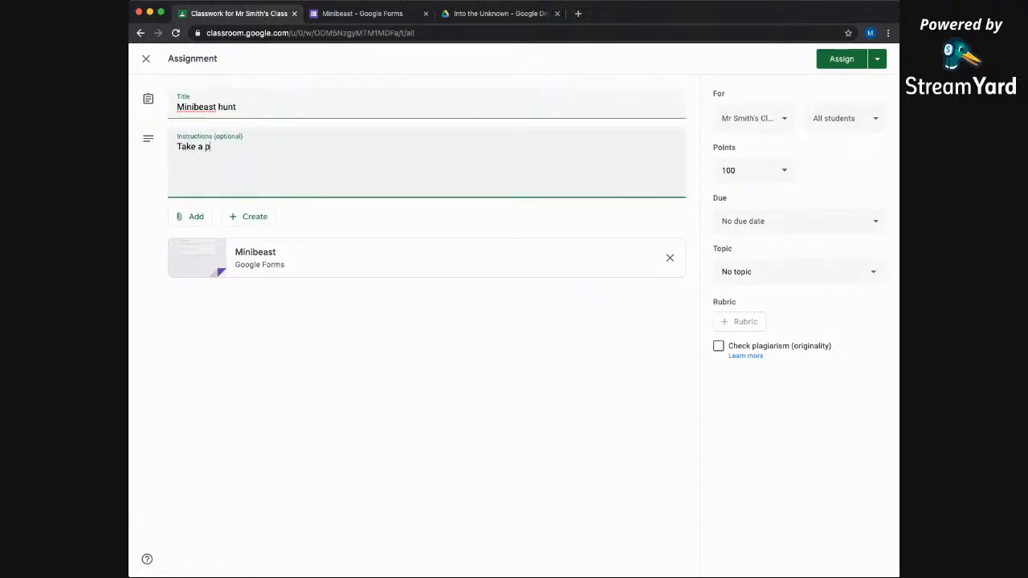
text(icture of some creep)
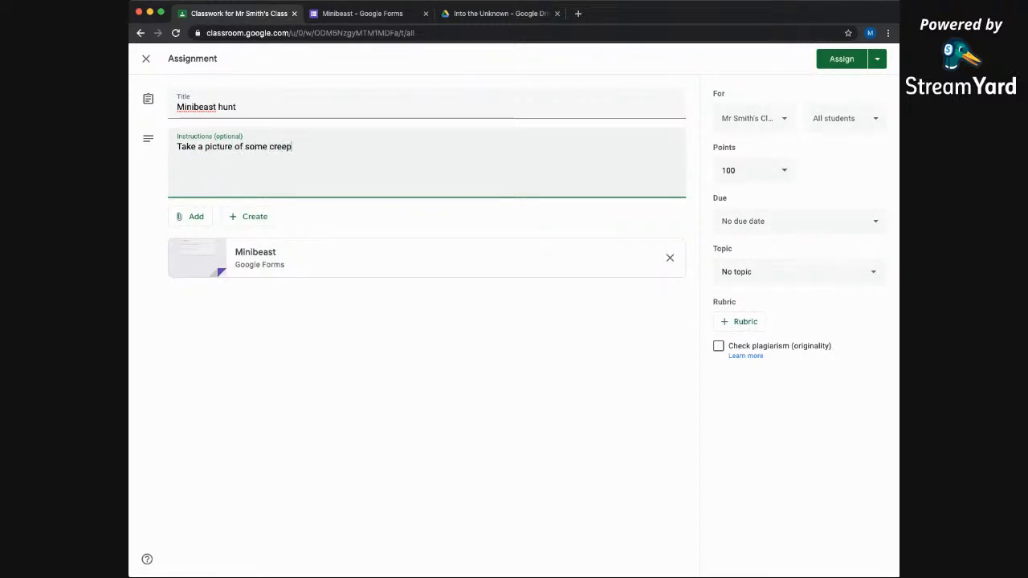
text(y crawlies and upload.)
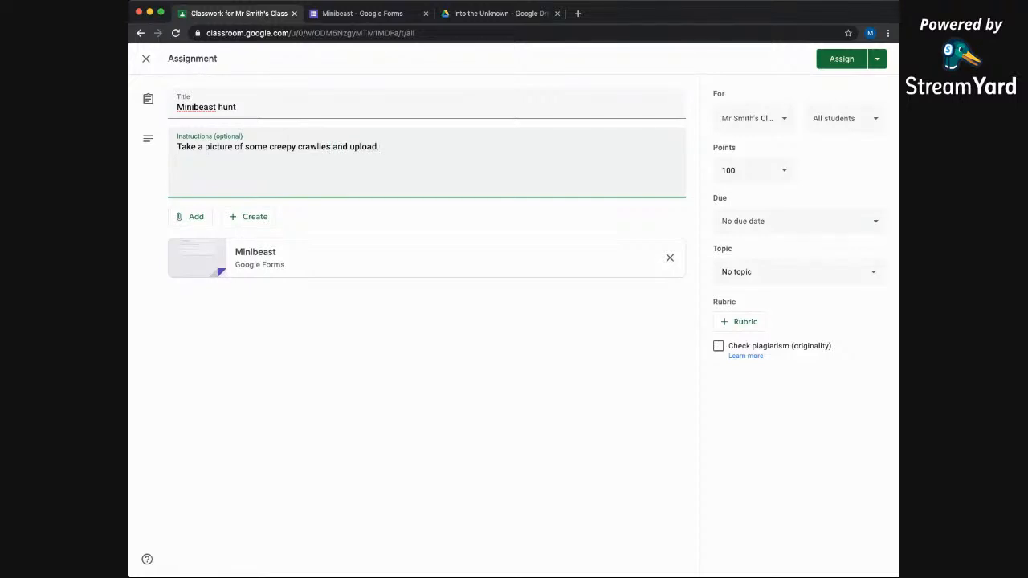
Set the assignment's due date to 17 July 2020 and its topic to Go Outdoors.
click(800, 221)
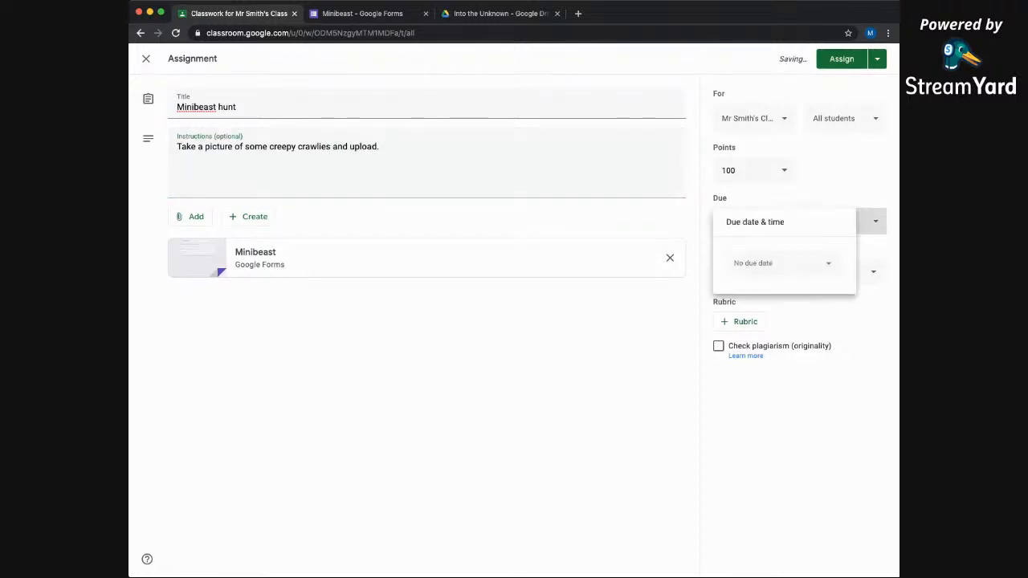
click(804, 264)
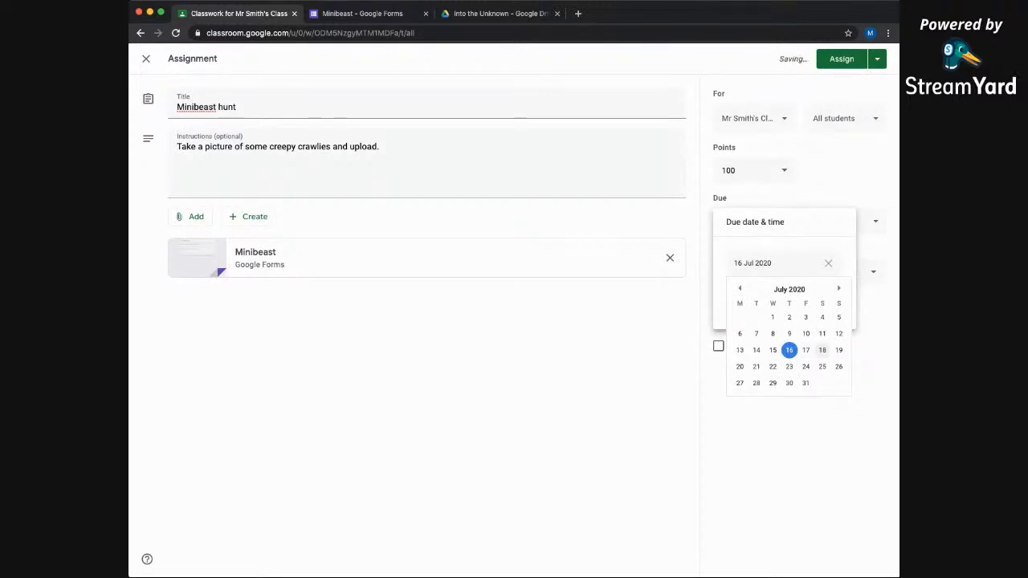
click(806, 350)
click(795, 410)
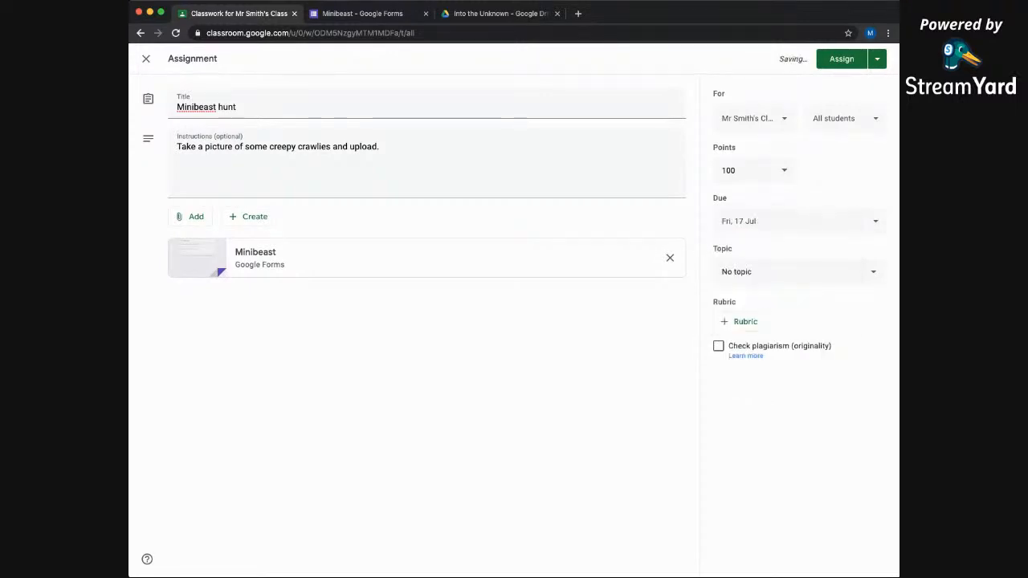
click(795, 272)
click(747, 333)
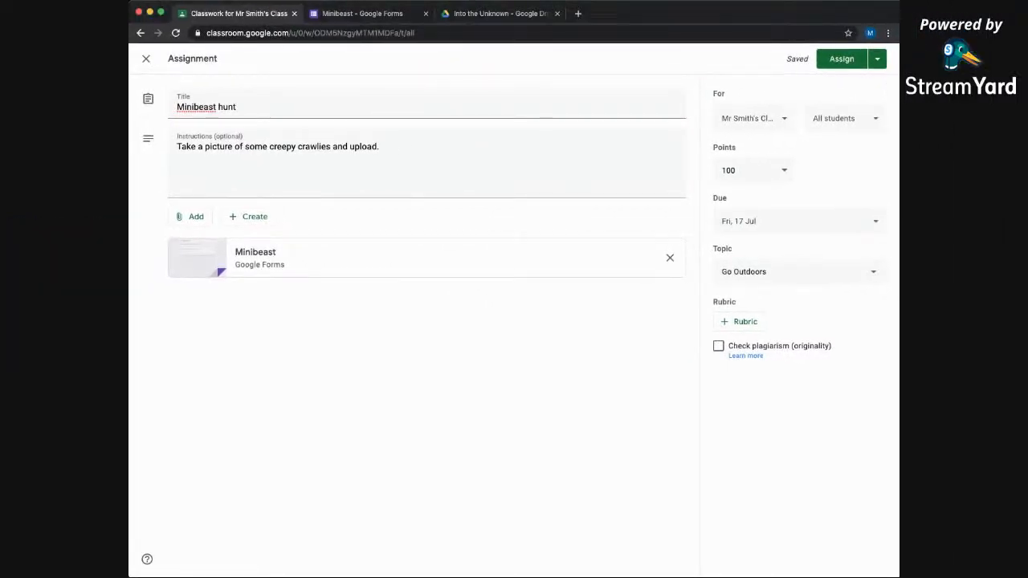
Include the teacher's second class as a recipient of the assignment and assign it immediately.
click(754, 118)
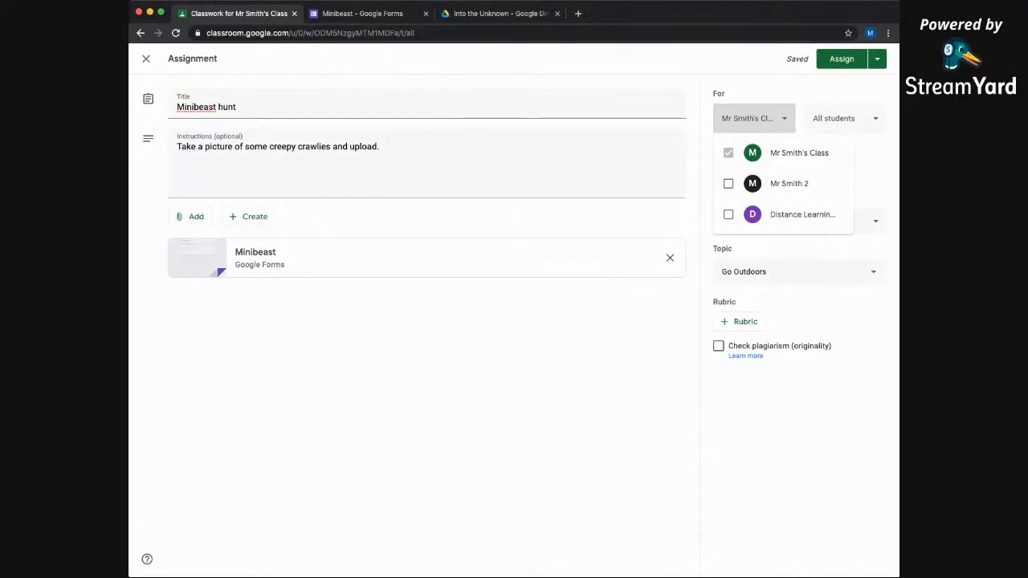
click(729, 183)
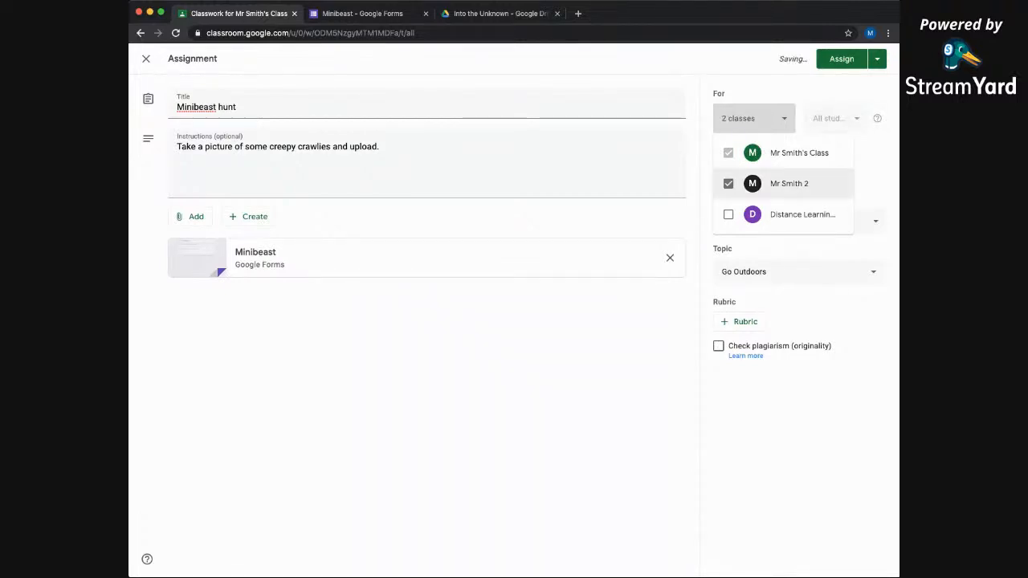
key(Escape)
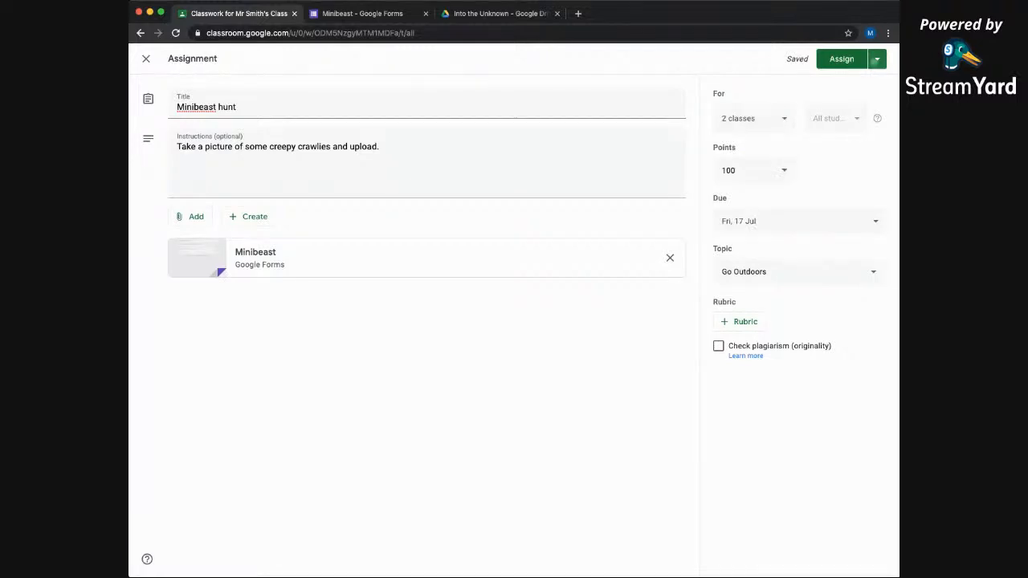
click(878, 58)
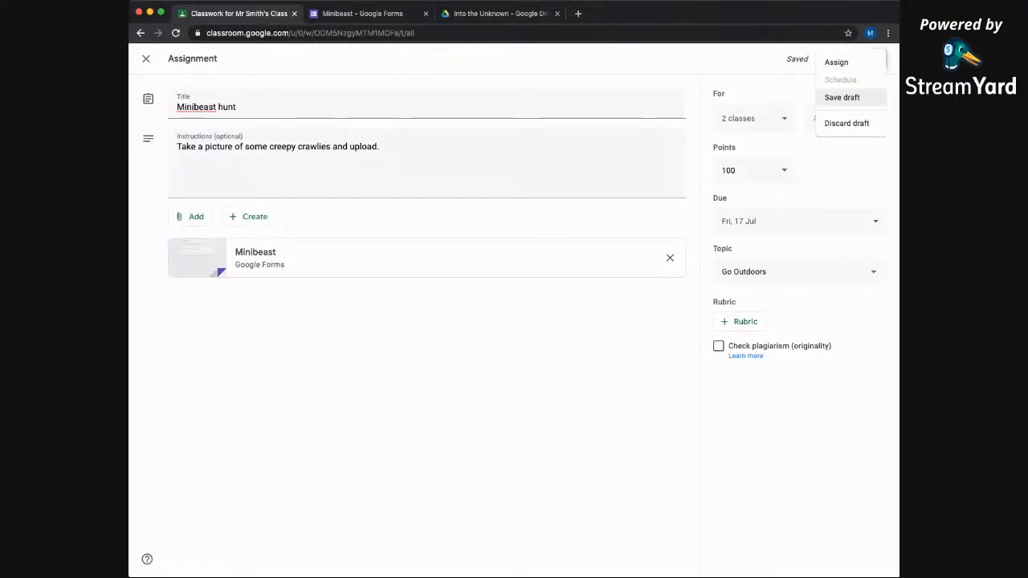
click(837, 62)
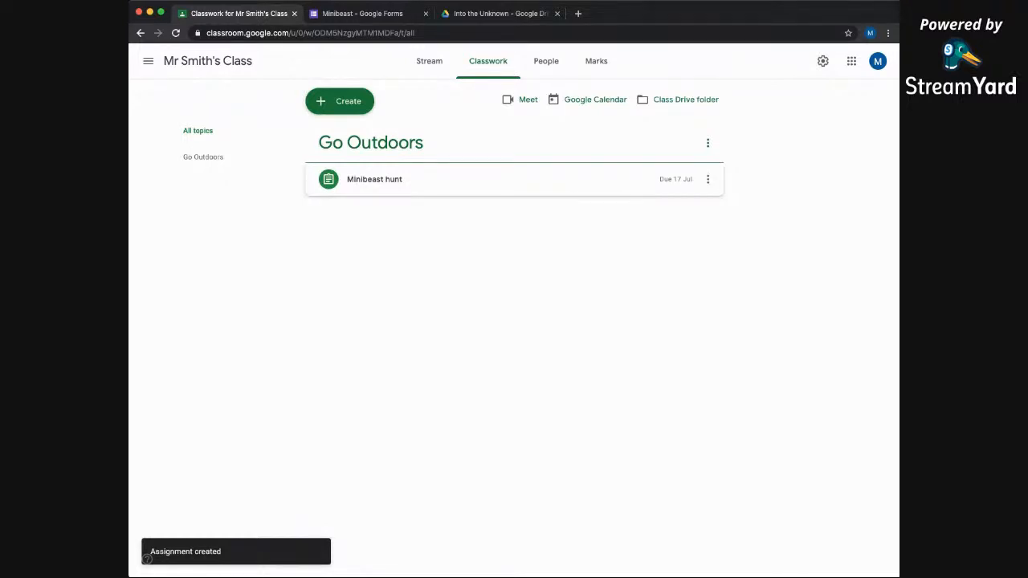
Expand the Minibeast hunt assignment to review its details, and view the class's teachers and students.
click(375, 179)
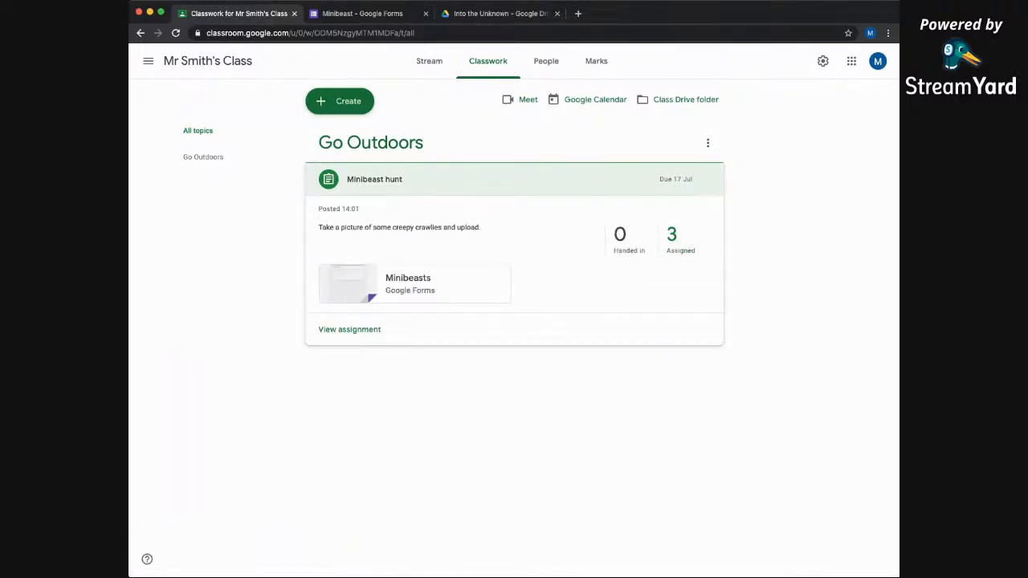
click(547, 61)
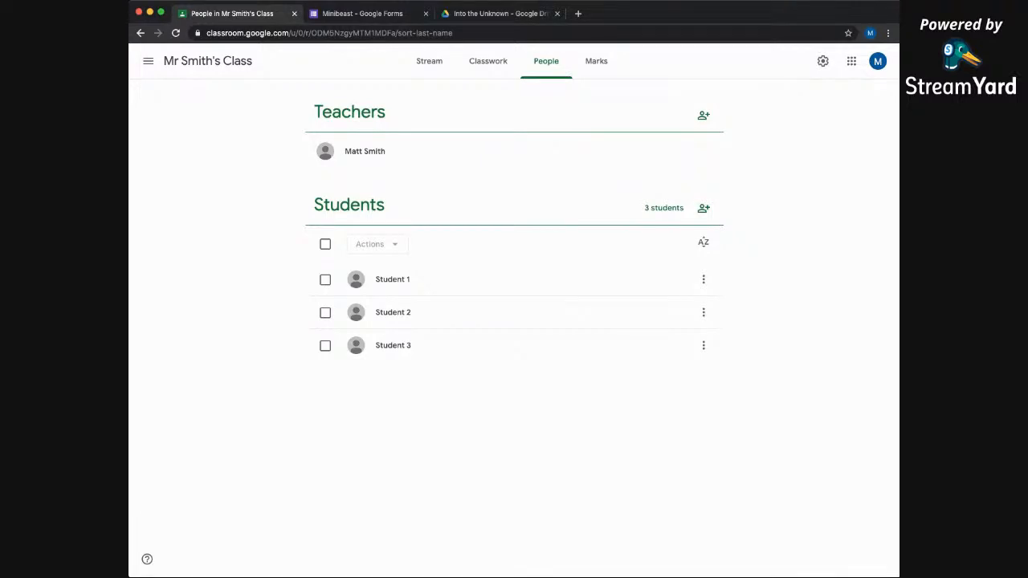
Look up people whose names start with "r" in the student invitation, then cancel it and return to the classwork.
click(704, 208)
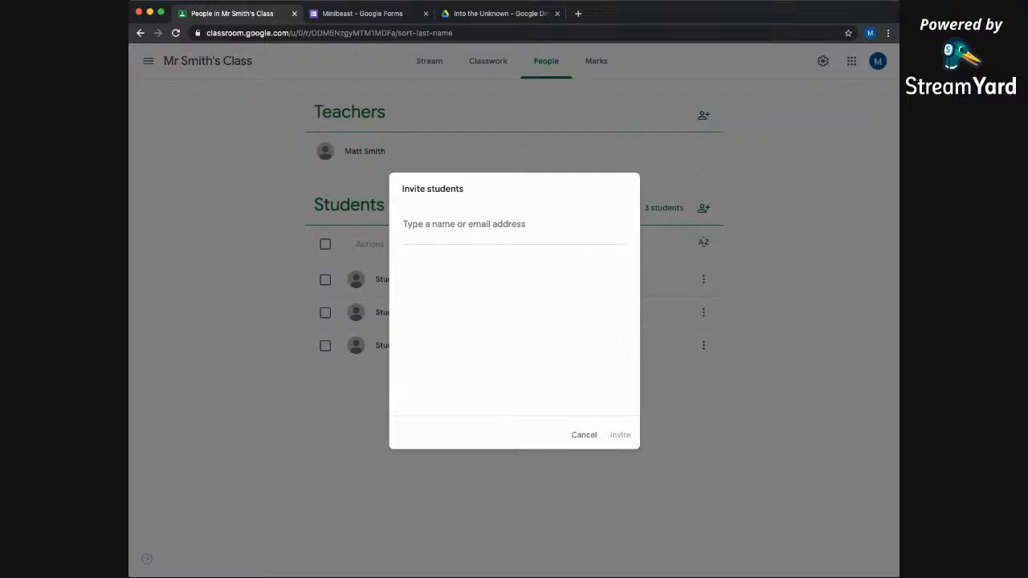
text(ryan)
key(BackSpace)
key(BackSpace)
key(BackSpace)
key(BackSpace)
text(re)
key(BackSpace)
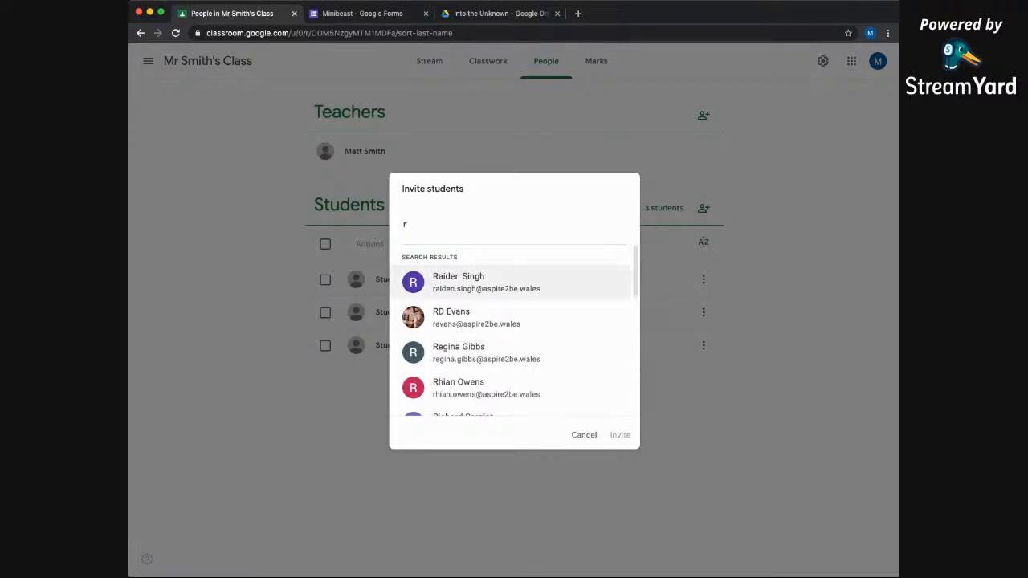
scroll(514, 286, down, 1)
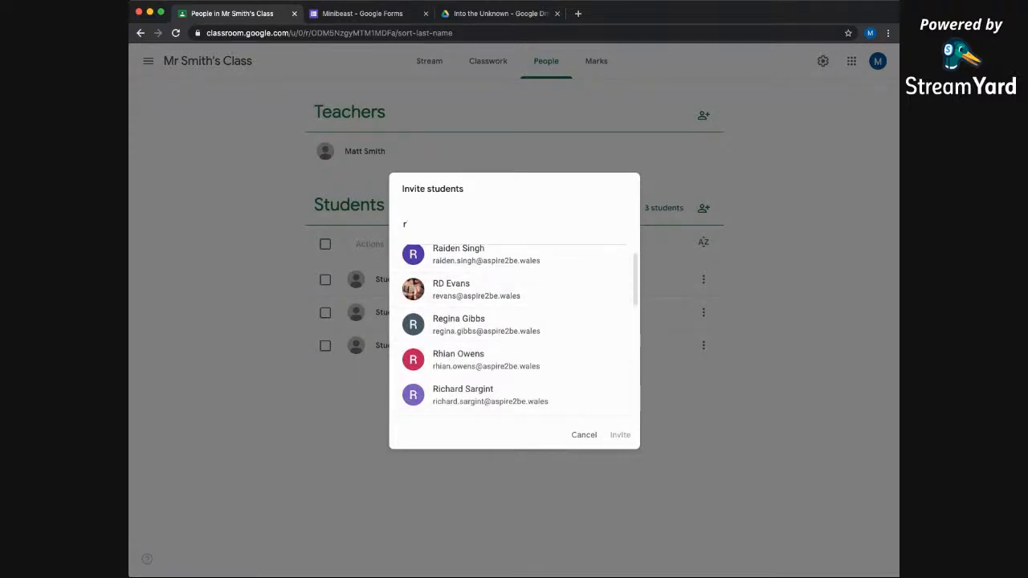
click(584, 435)
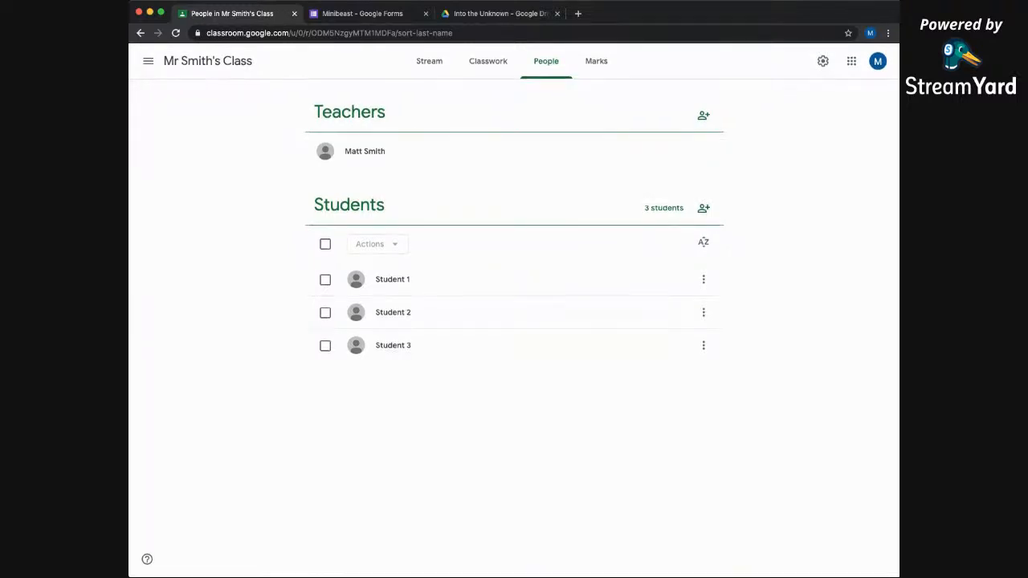
click(488, 61)
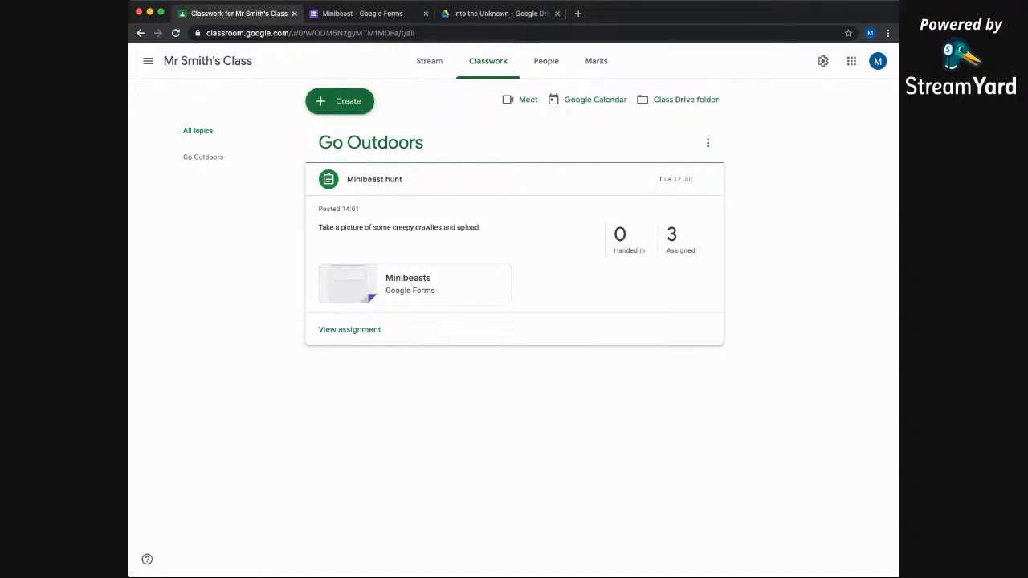
key(super+Tab)
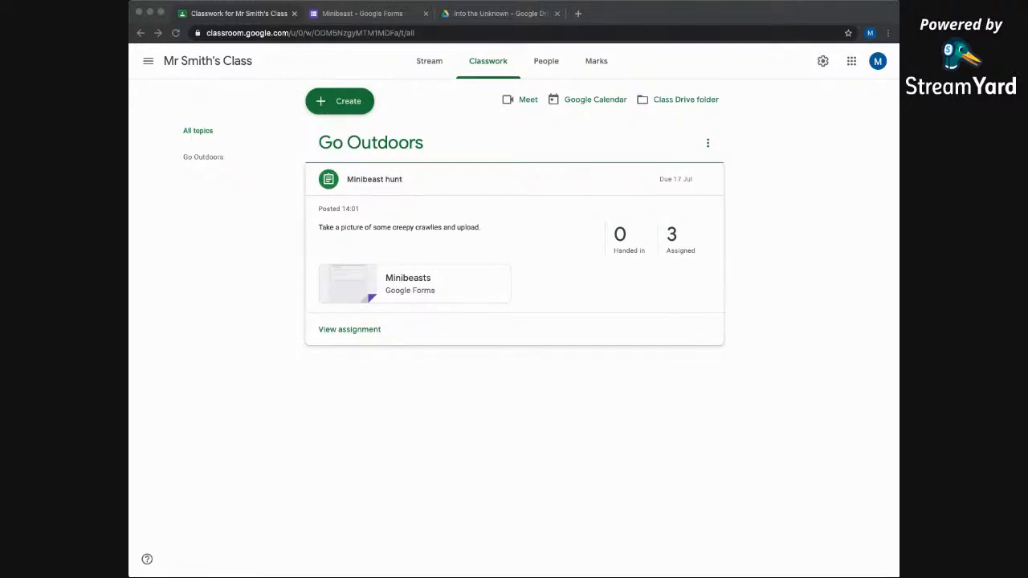
key(super+Tab)
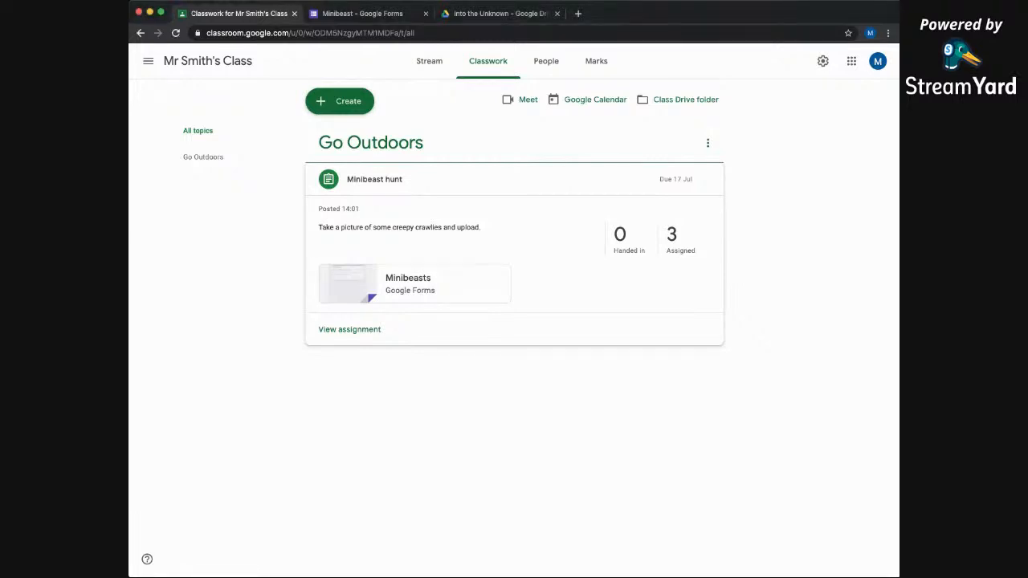
Start a new question, explore its attachment, file creation and multiple choice options, and close it without asking.
click(337, 101)
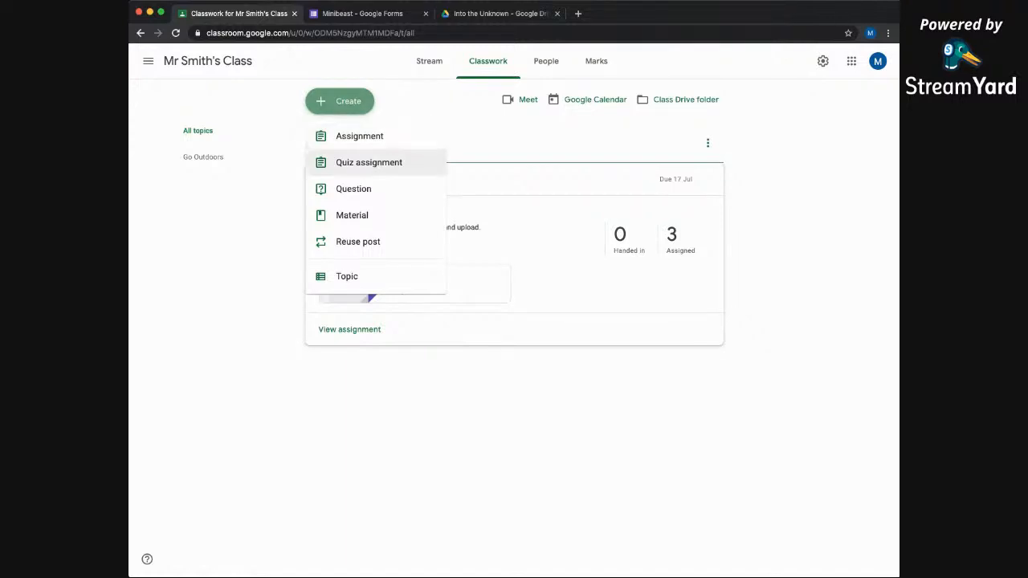
click(353, 188)
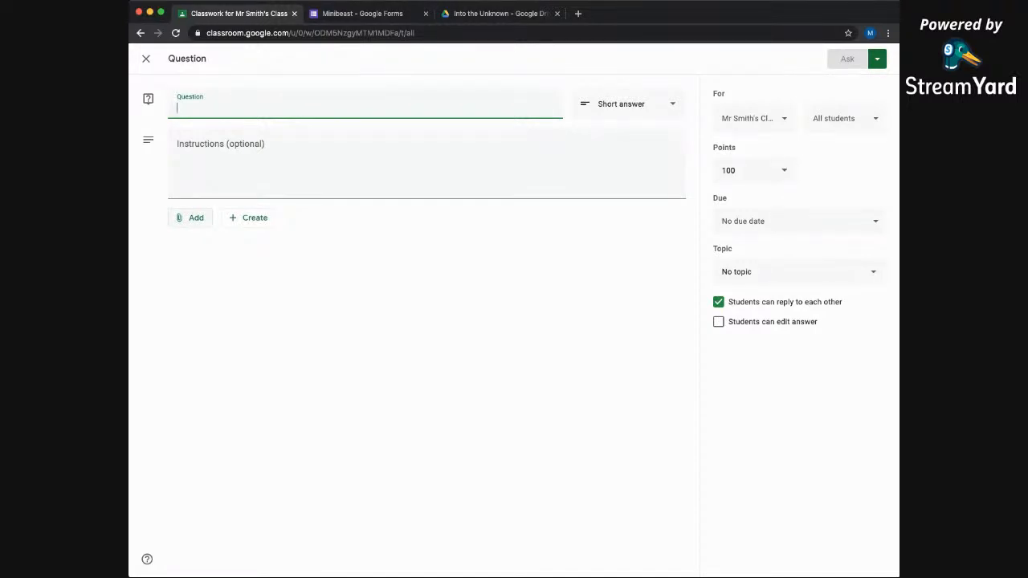
click(190, 217)
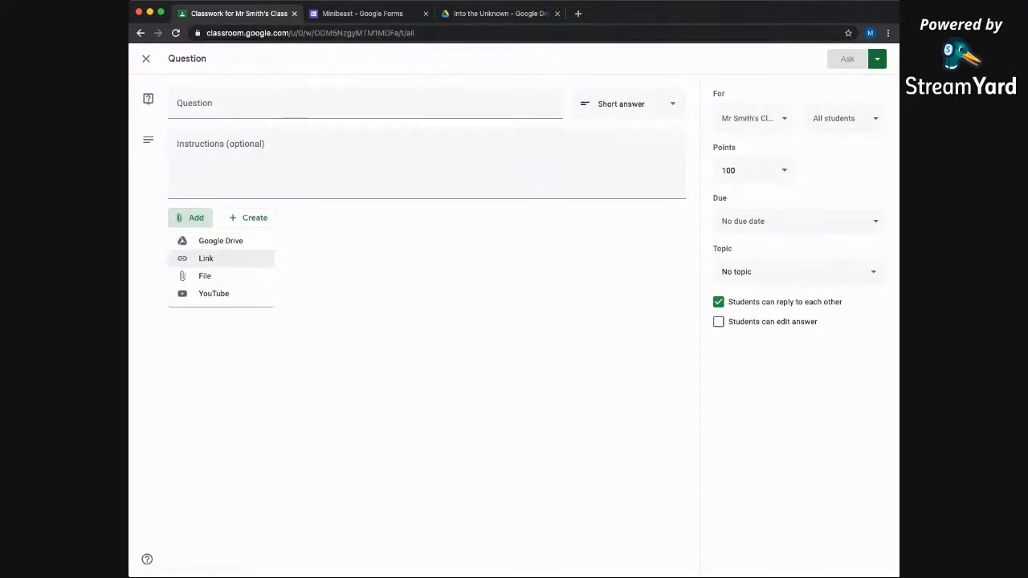
click(251, 218)
click(249, 218)
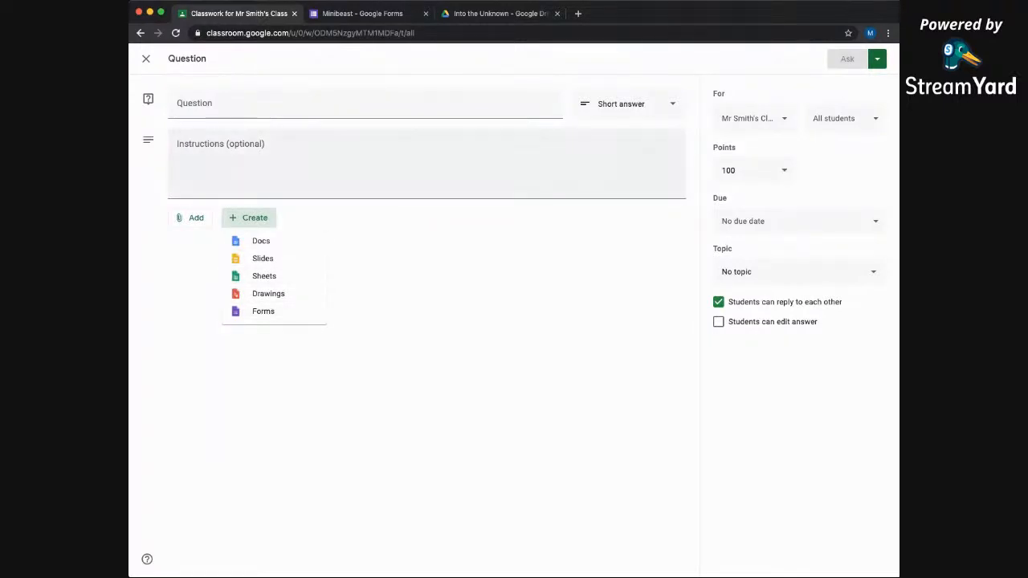
click(629, 104)
click(630, 104)
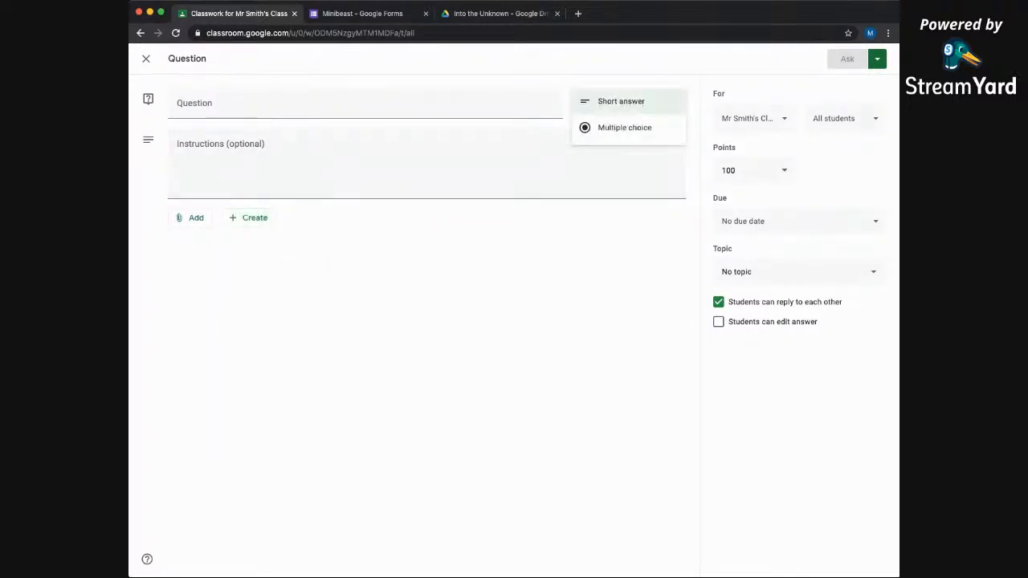
click(624, 128)
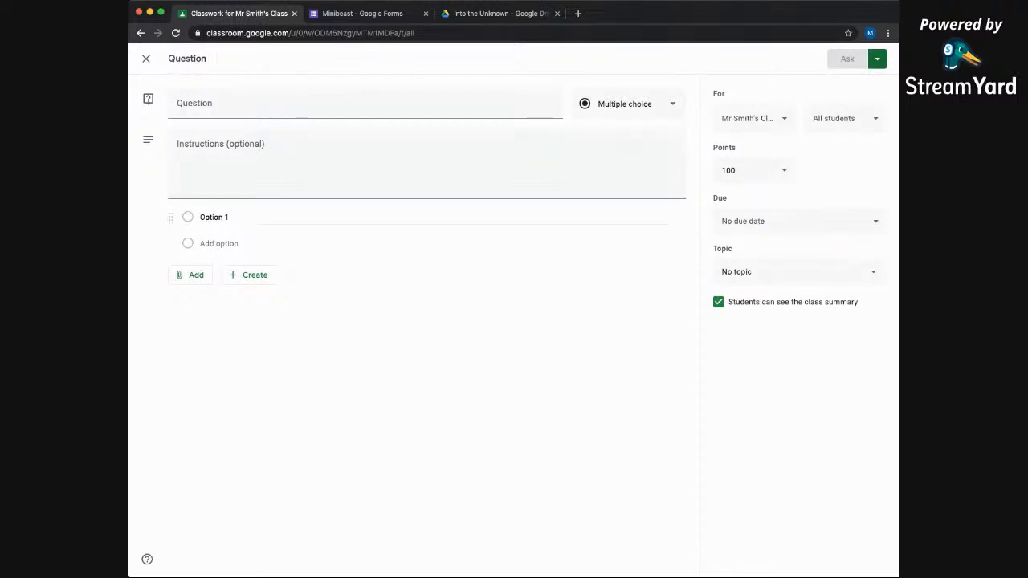
click(146, 59)
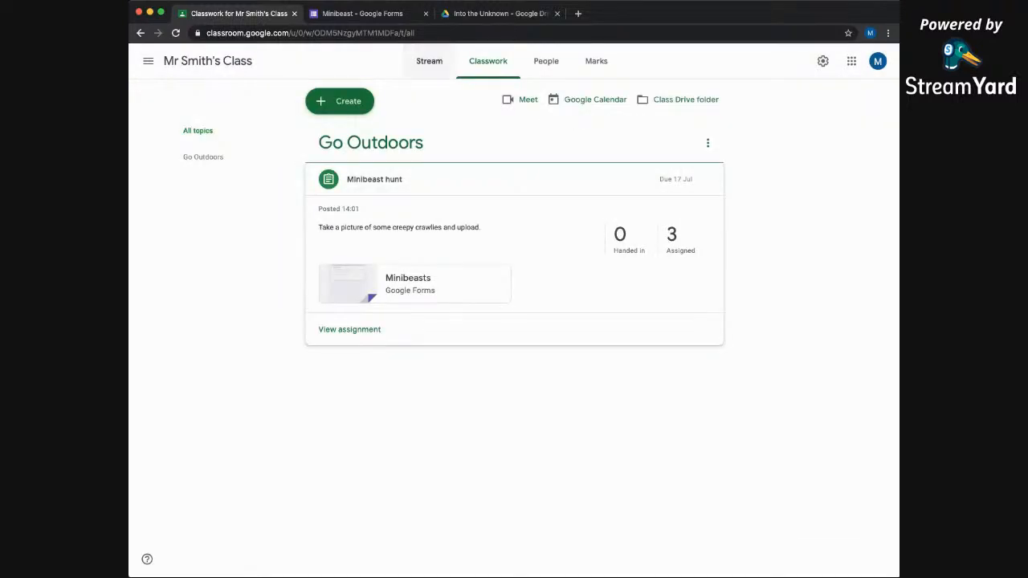
Glance at the class stream, then start a new classwork material, view its attachment sources and close it unposted.
click(429, 61)
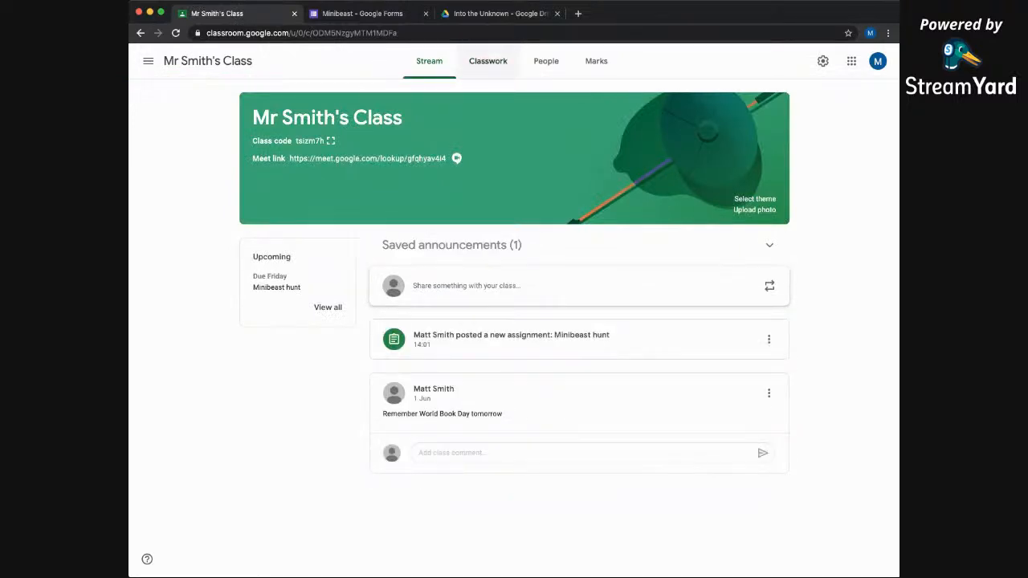
click(487, 61)
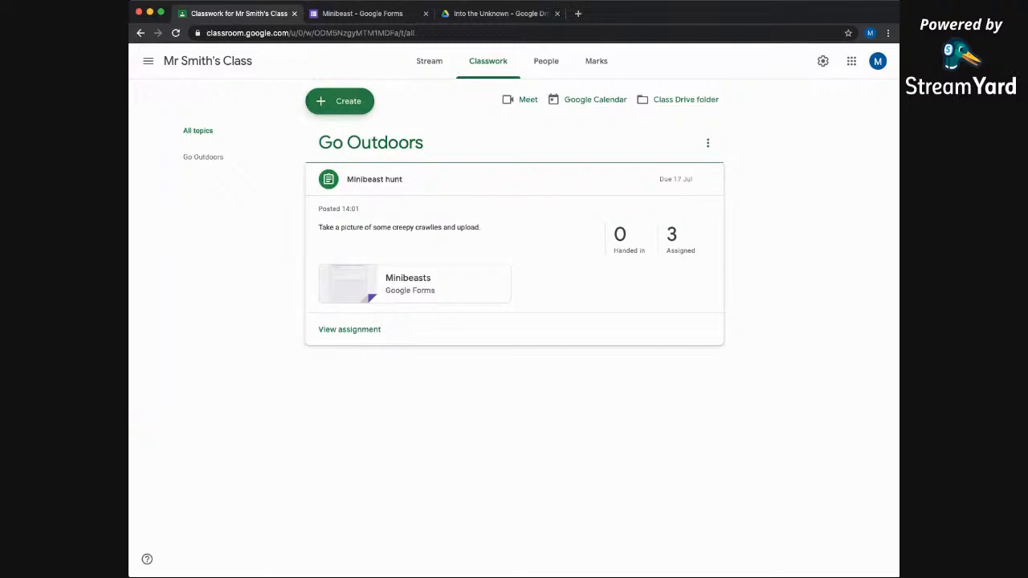
click(339, 101)
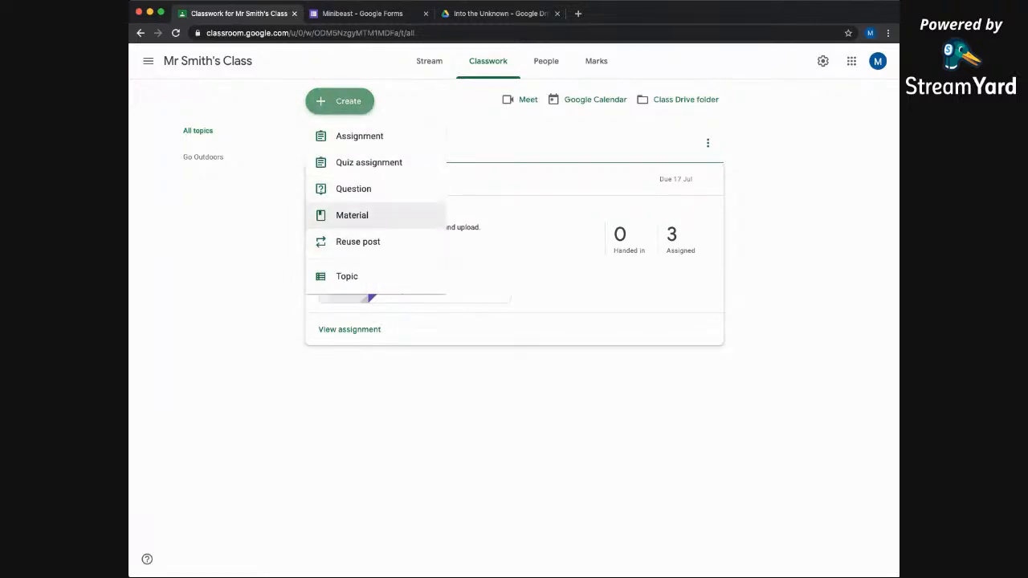
click(352, 215)
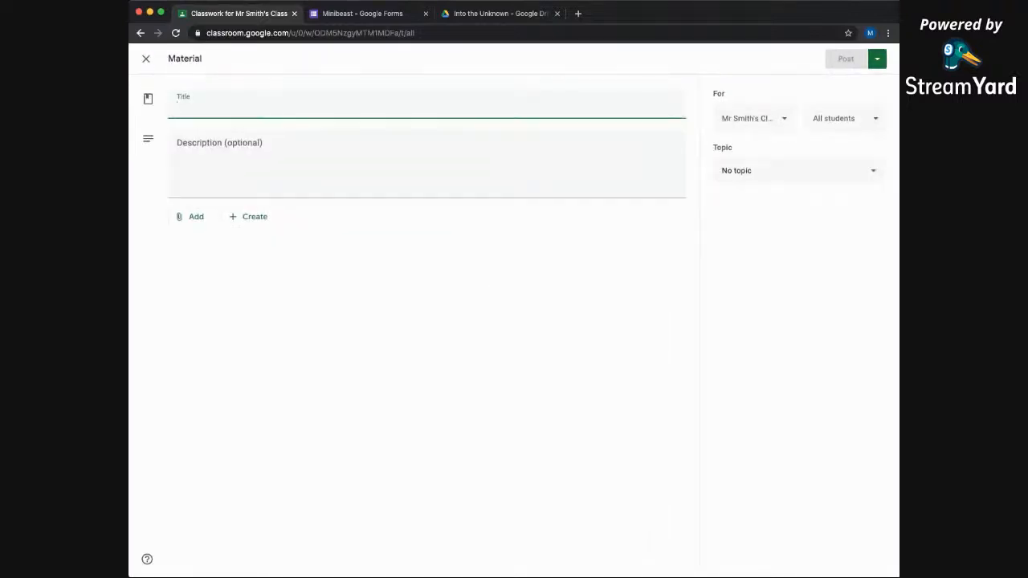
click(191, 217)
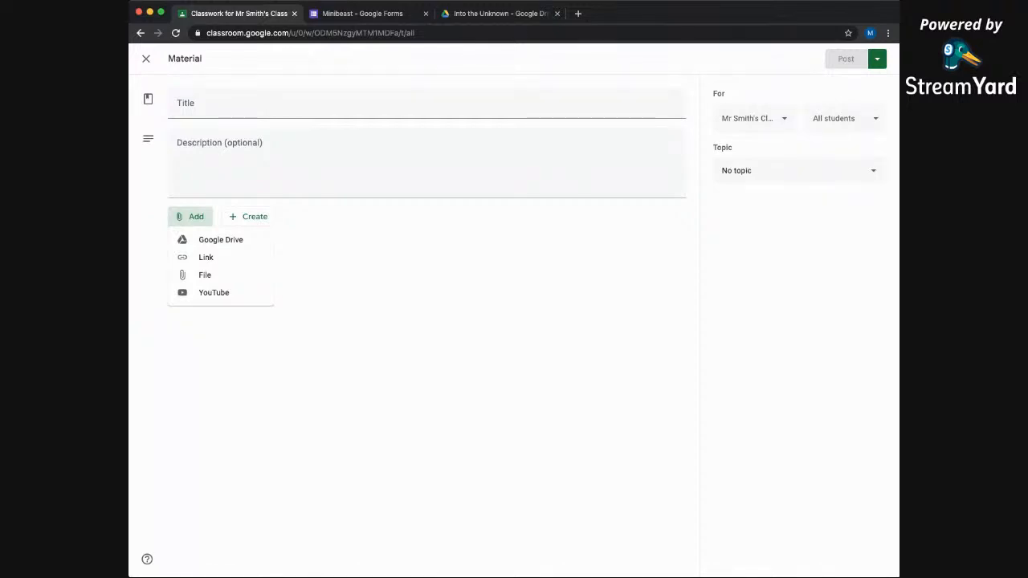
key(Escape)
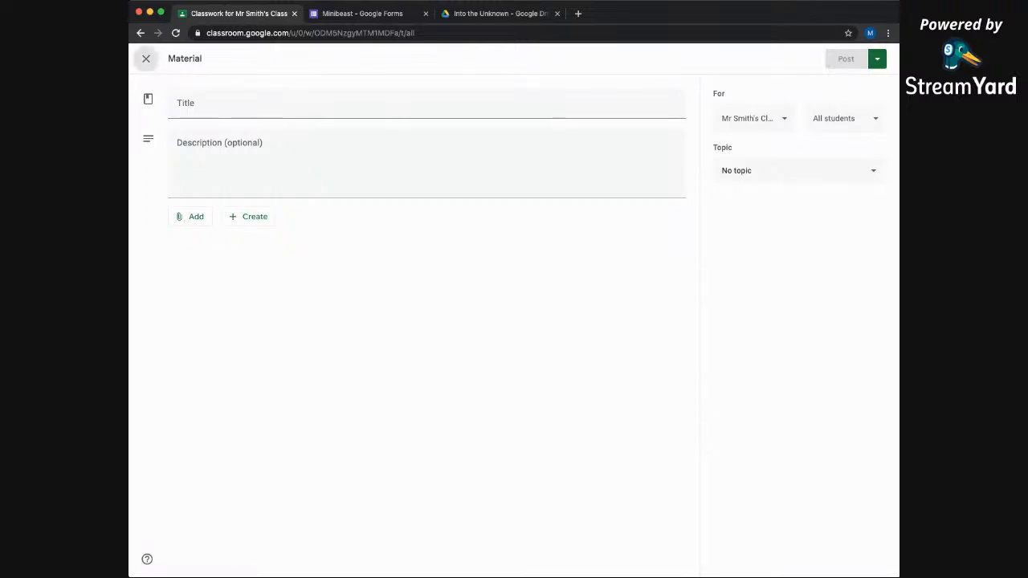
click(146, 59)
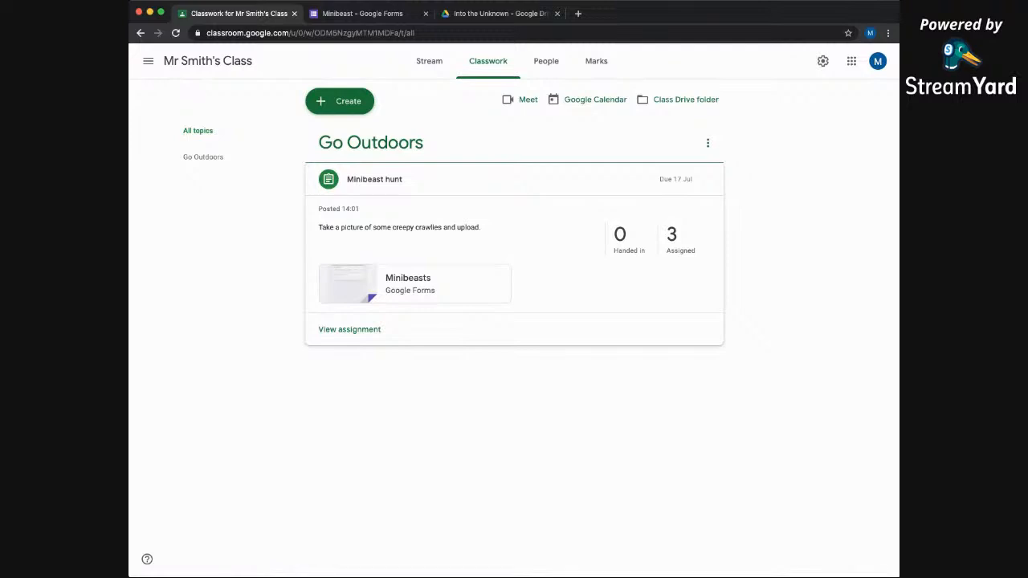
Create a new classwork assignment and title it "Flowering Plants".
click(339, 100)
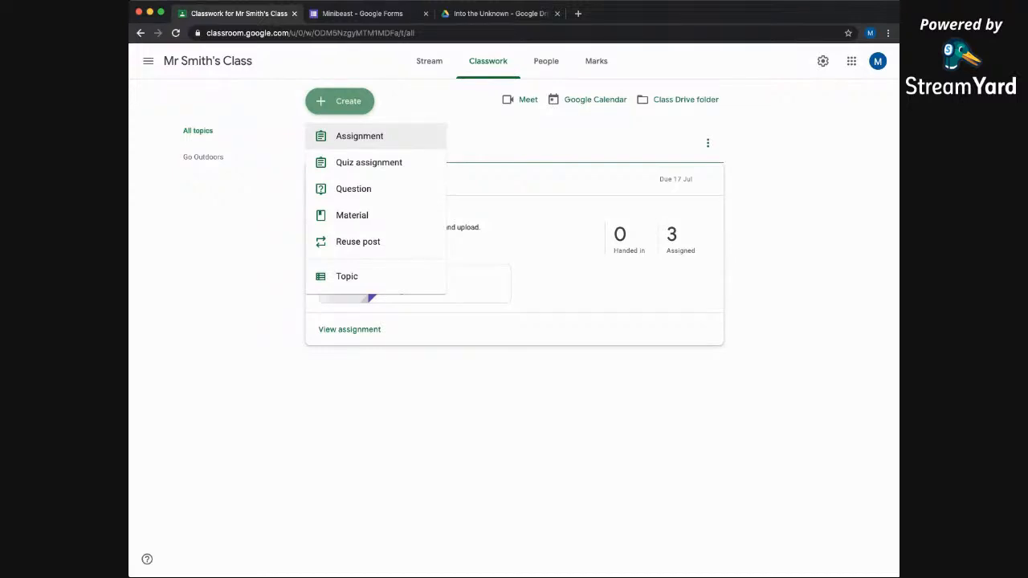
click(359, 136)
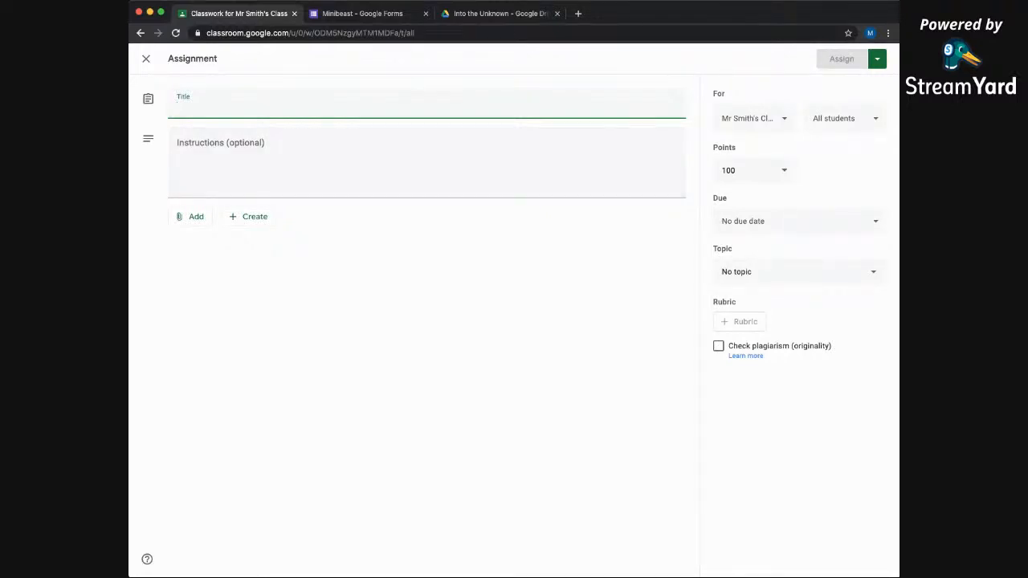
key(super+Tab)
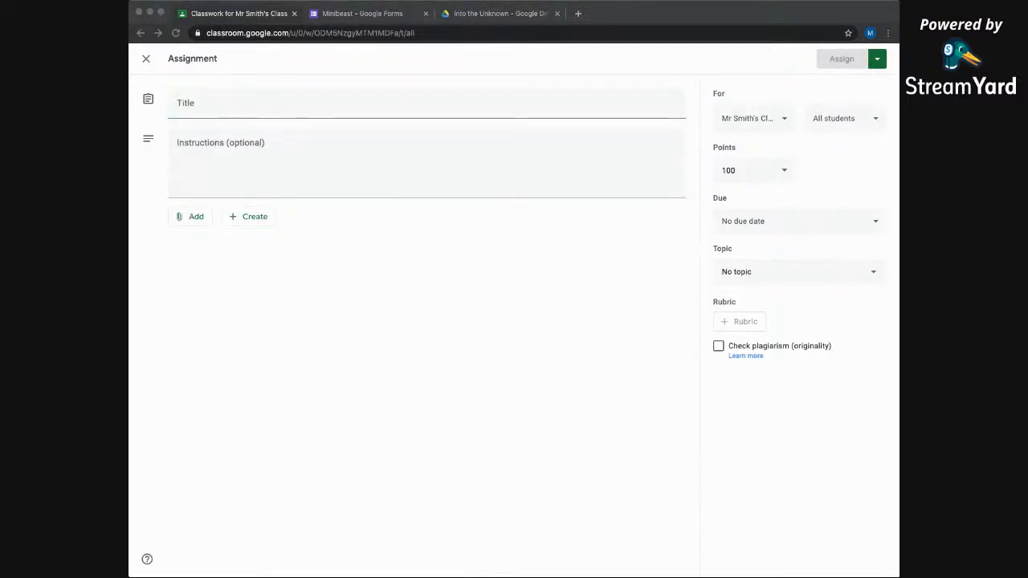
key(super+Tab)
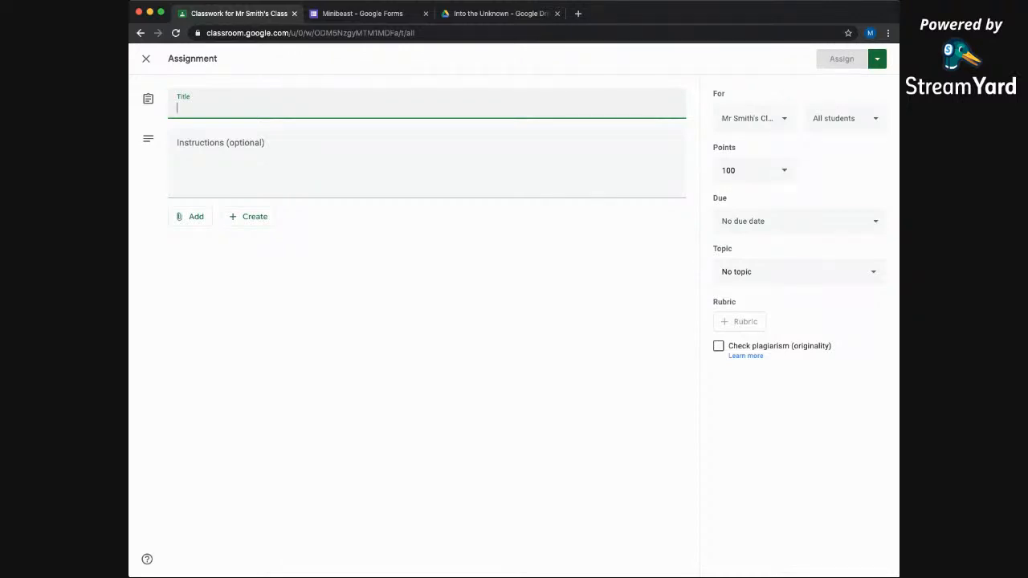
text(Flow)
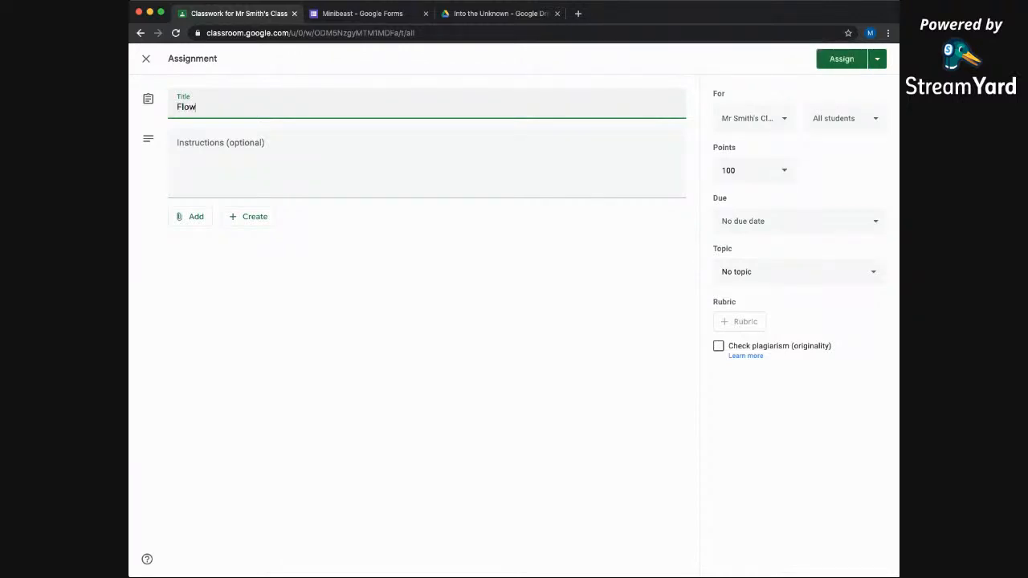
text(ering PLants)
key(BackSpace)
key(BackSpace)
key(BackSpace)
key(BackSpace)
key(BackSpace)
text(O)
key(BackSpace)
text(Plants)
key(Tab)
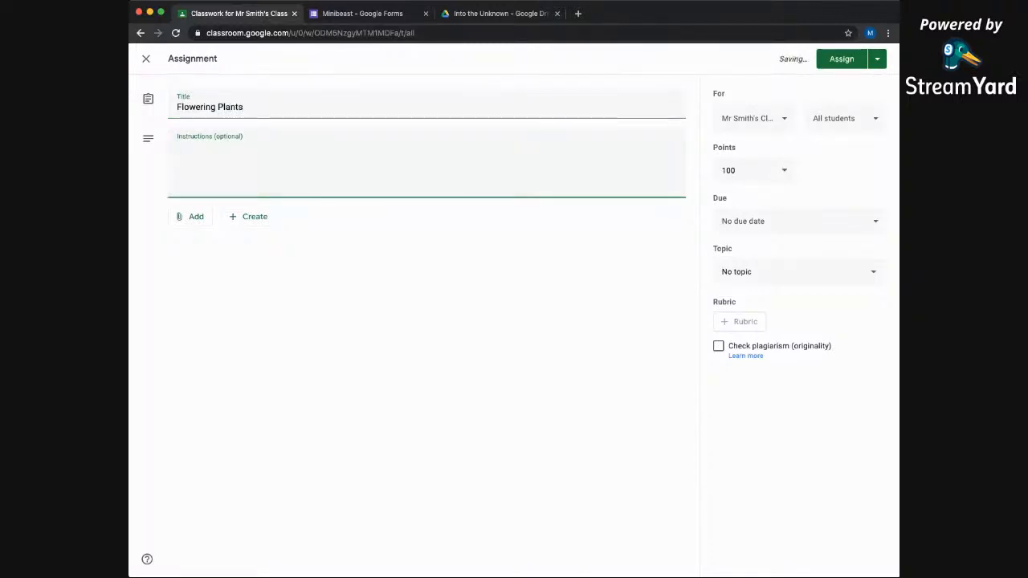
Add instructions to capture and identify flowering plant images, add them to Google Photos/Google Drive, and complete a presentation on parts of the plant.
key(super+Tab)
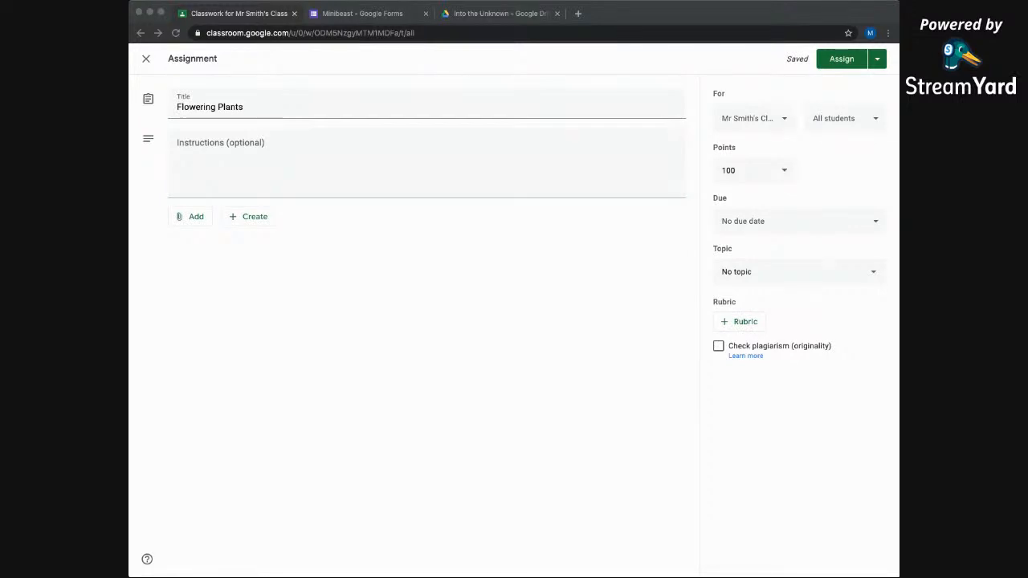
key(super+Tab)
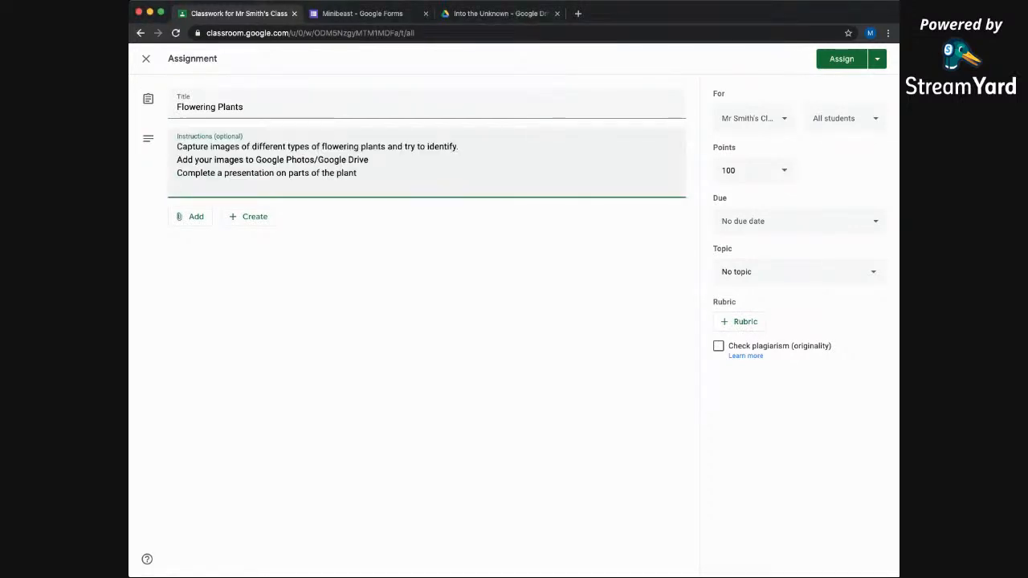
key(Return)
Attach the Flowering Plants EXAMPLE slides to the assignment from the Examples folder inside Investigate the Natural World in Google Drive.
click(190, 217)
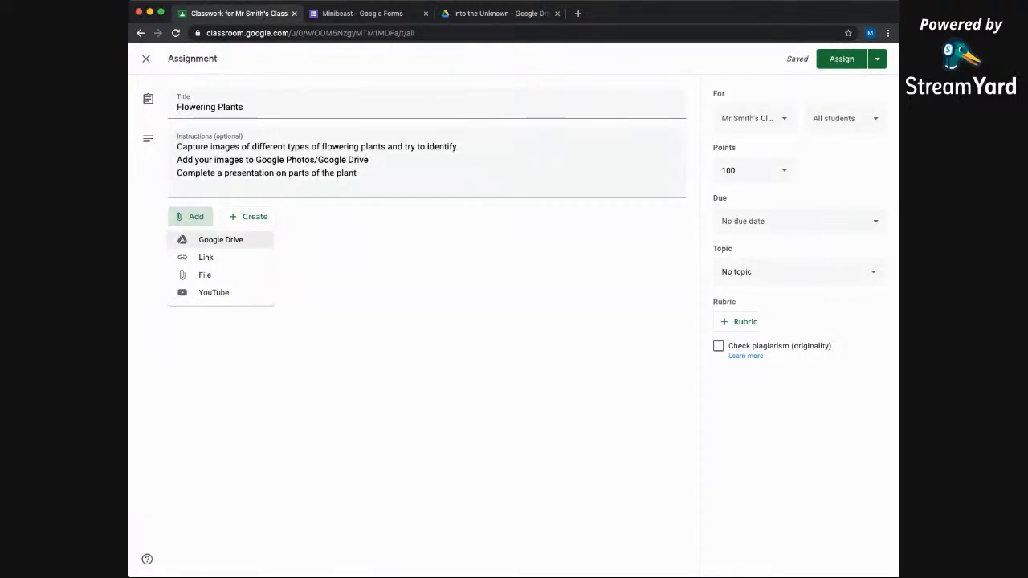
click(221, 241)
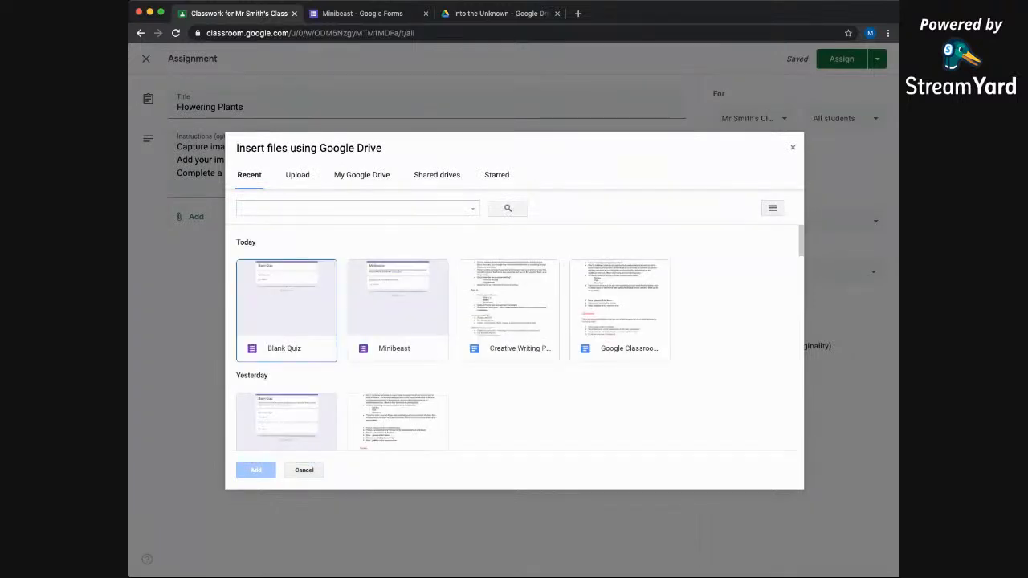
click(361, 175)
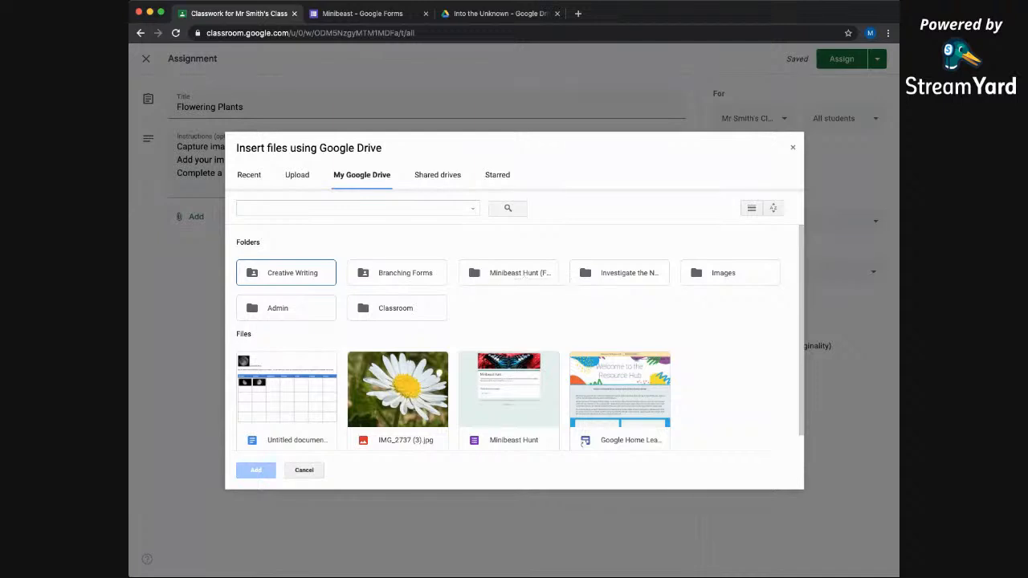
double_click(622, 273)
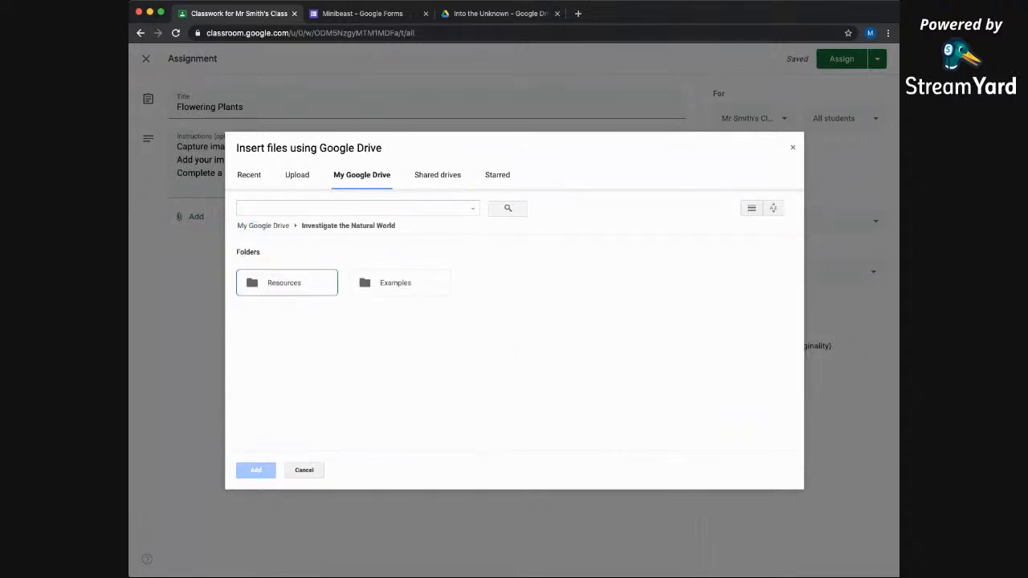
double_click(400, 283)
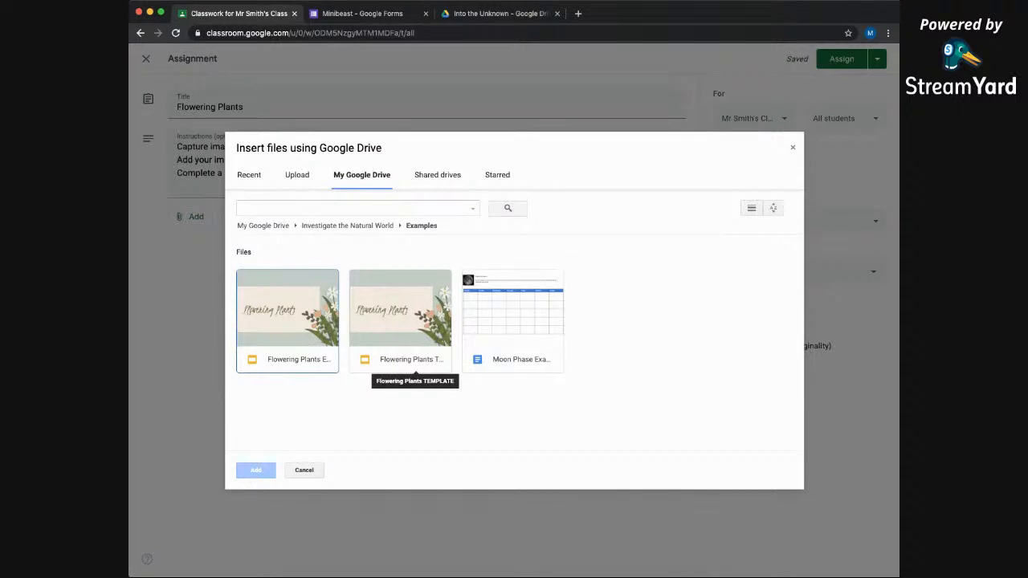
click(287, 321)
click(256, 470)
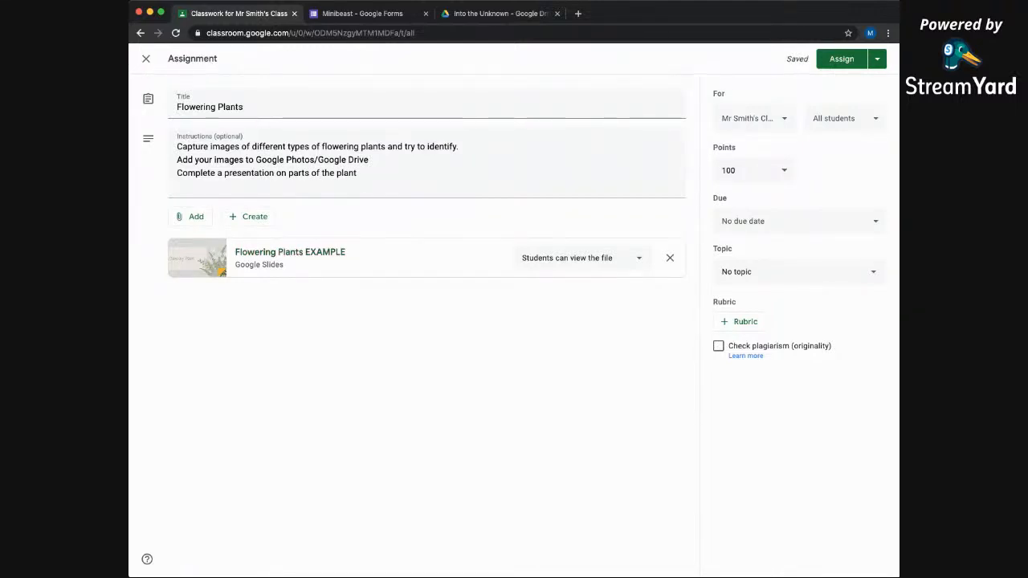
Switch to Google Drive and open Flowering Plants EXAMPLE from the Examples folder inside Investigate the Natural World.
click(500, 14)
click(441, 92)
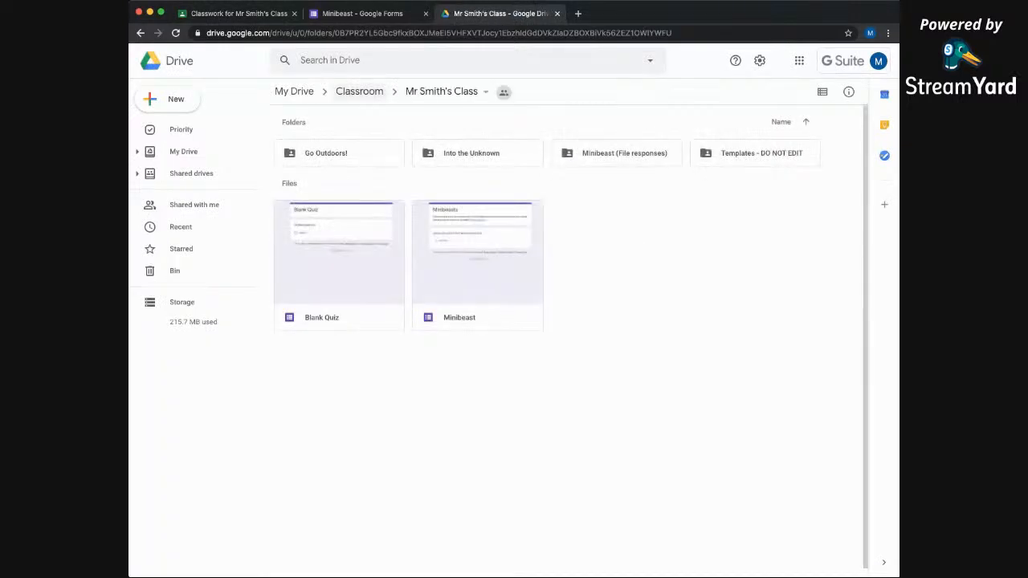
click(294, 92)
double_click(482, 188)
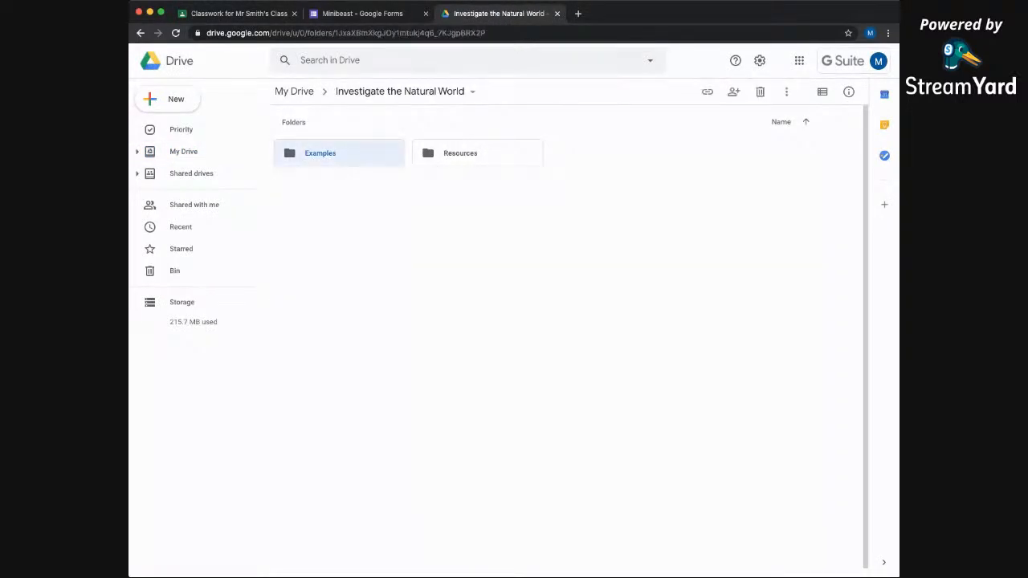
double_click(340, 153)
double_click(339, 192)
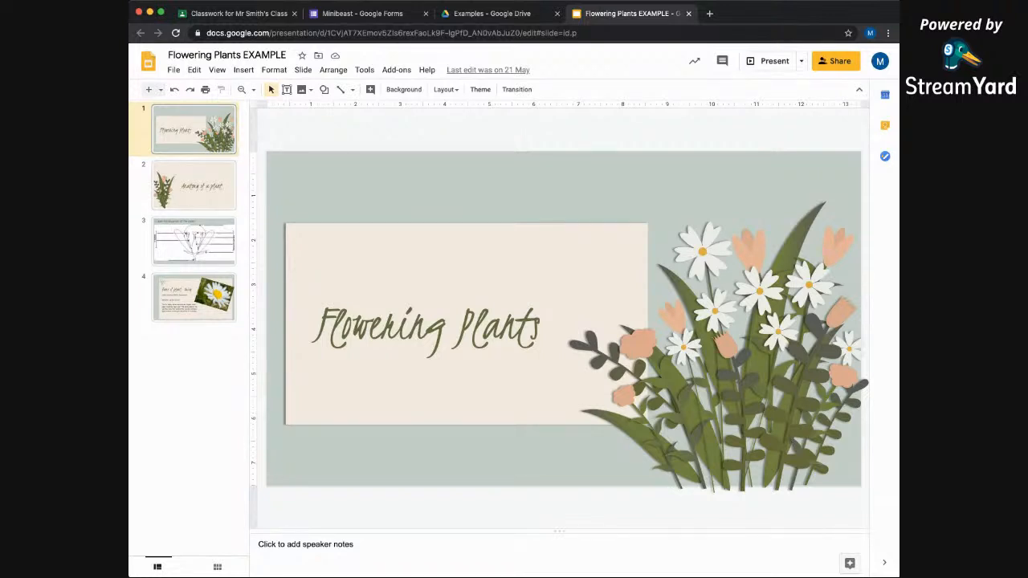
Look through the example presentation's plant facts slide and the plant diagram labelling slide.
click(193, 298)
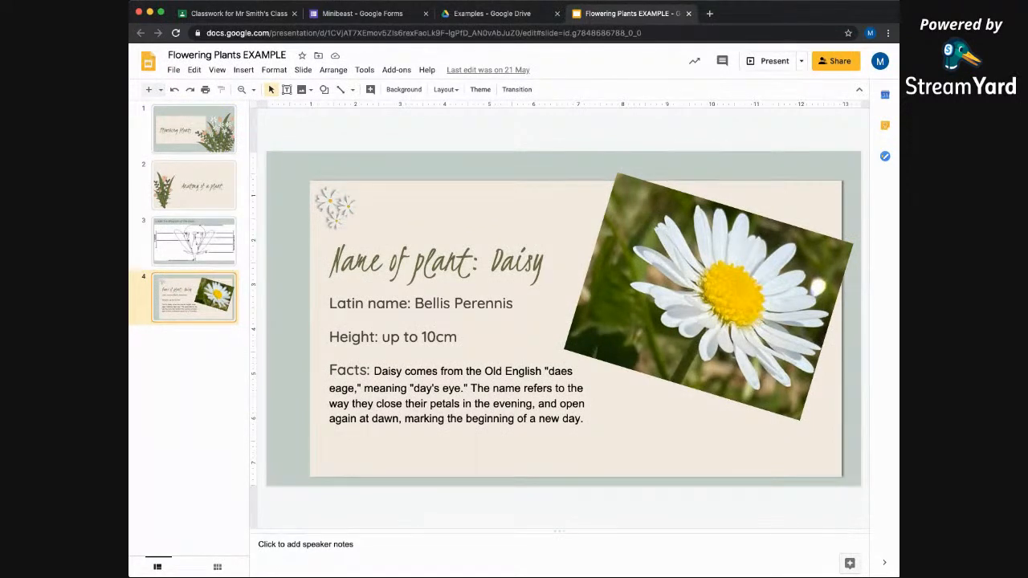
click(194, 242)
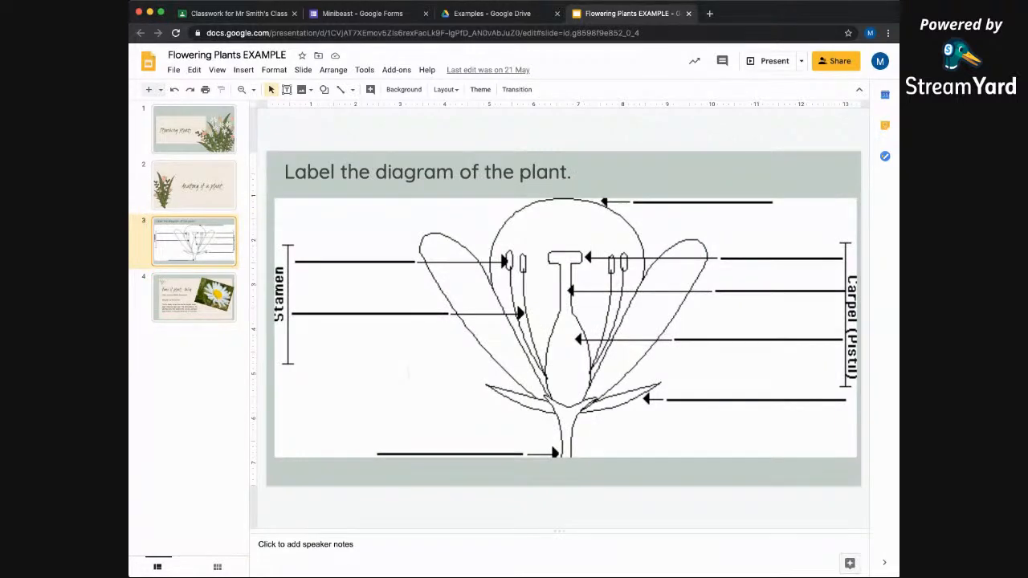
click(194, 329)
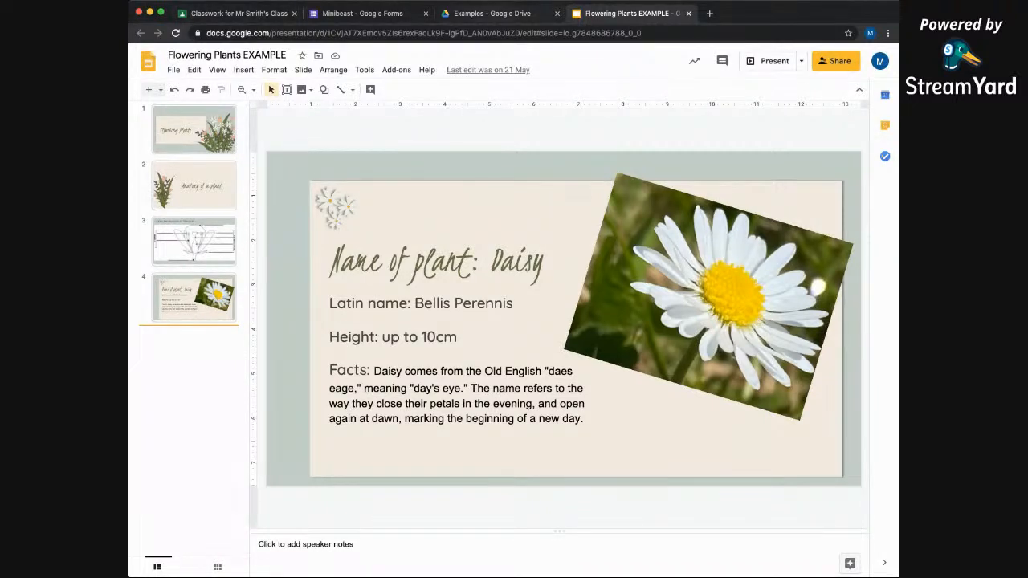
Return to the Classroom assignment, review the example file's student access options and keep "Students can view the file".
click(238, 14)
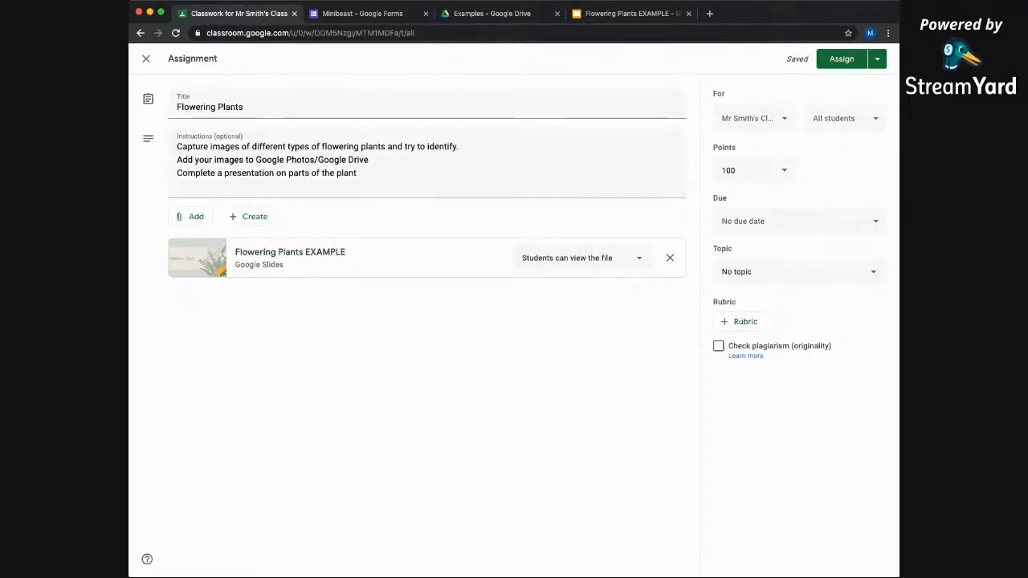
click(583, 258)
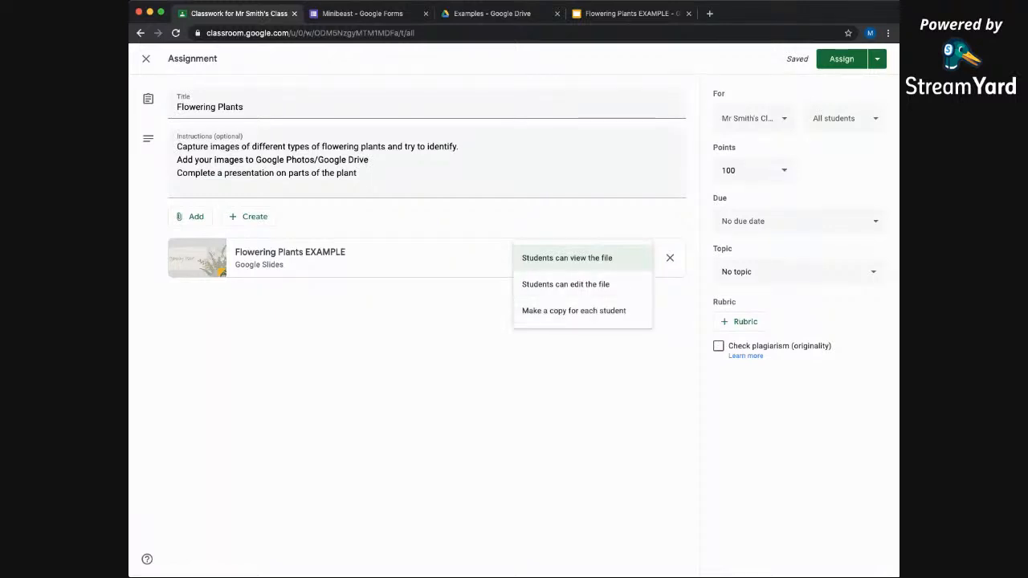
click(568, 258)
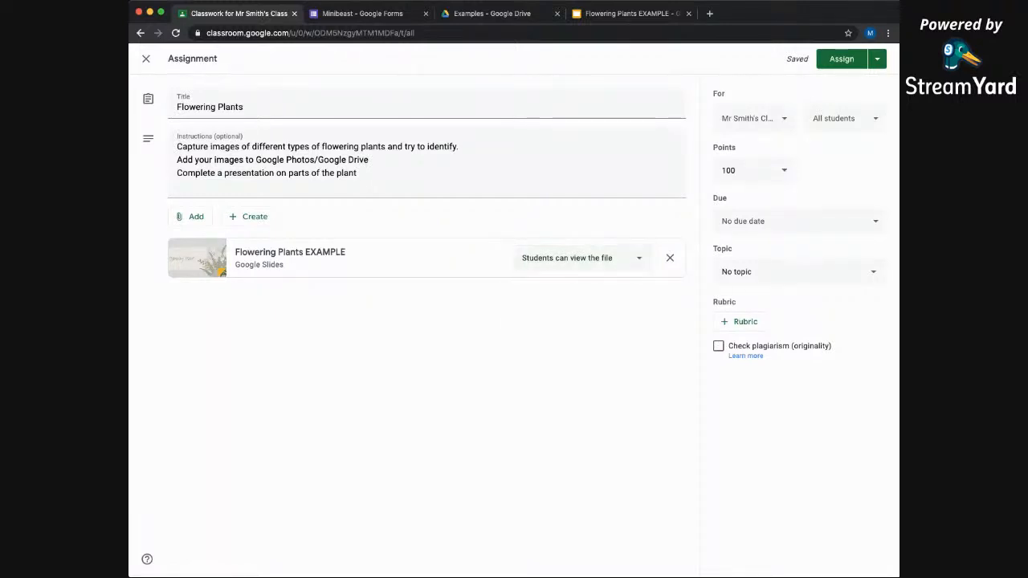
Attach Flowering Plants TEMPLATE from the Examples folder in Google Drive and set it to "Make a copy for each student".
click(191, 217)
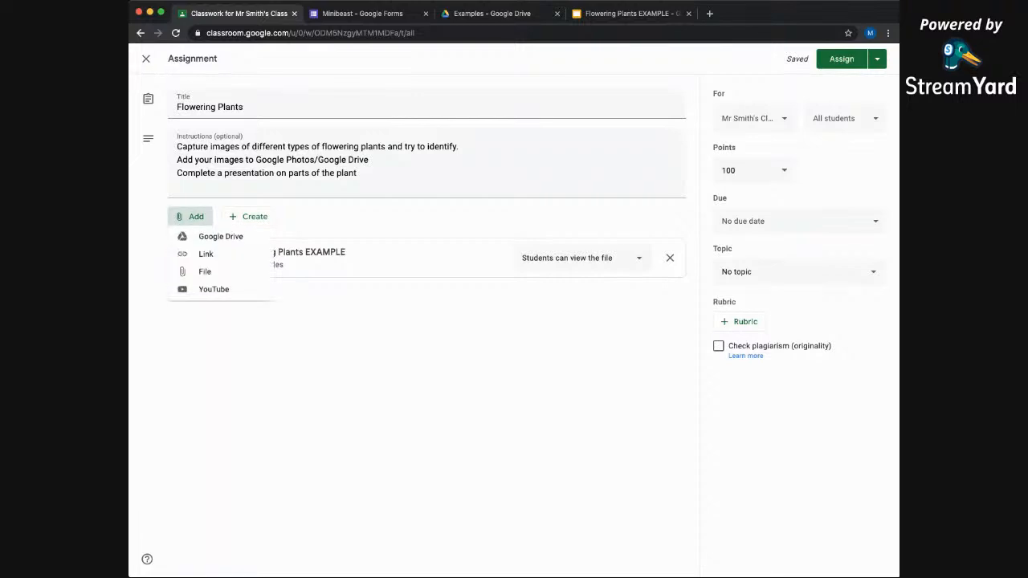
click(218, 239)
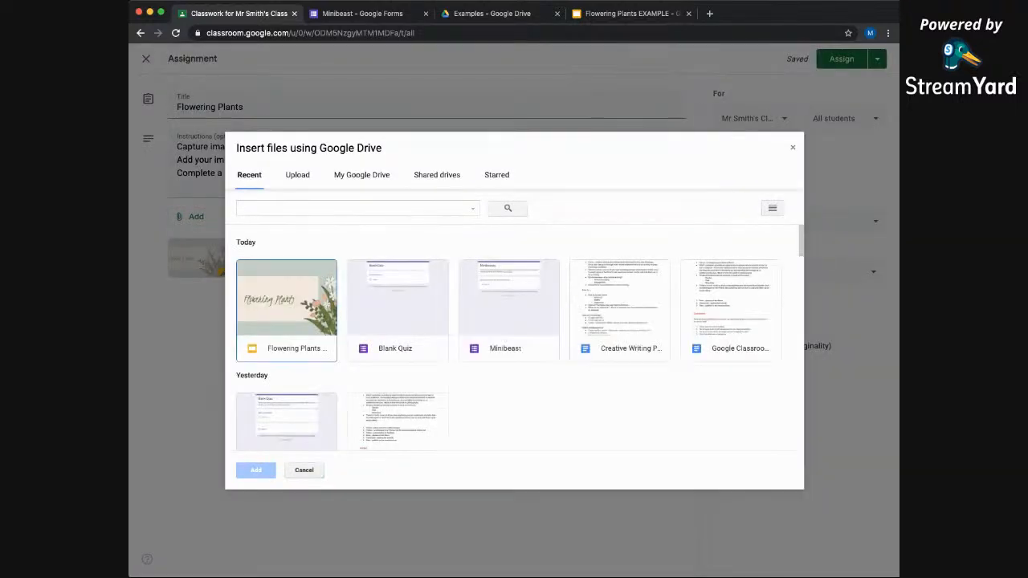
click(361, 174)
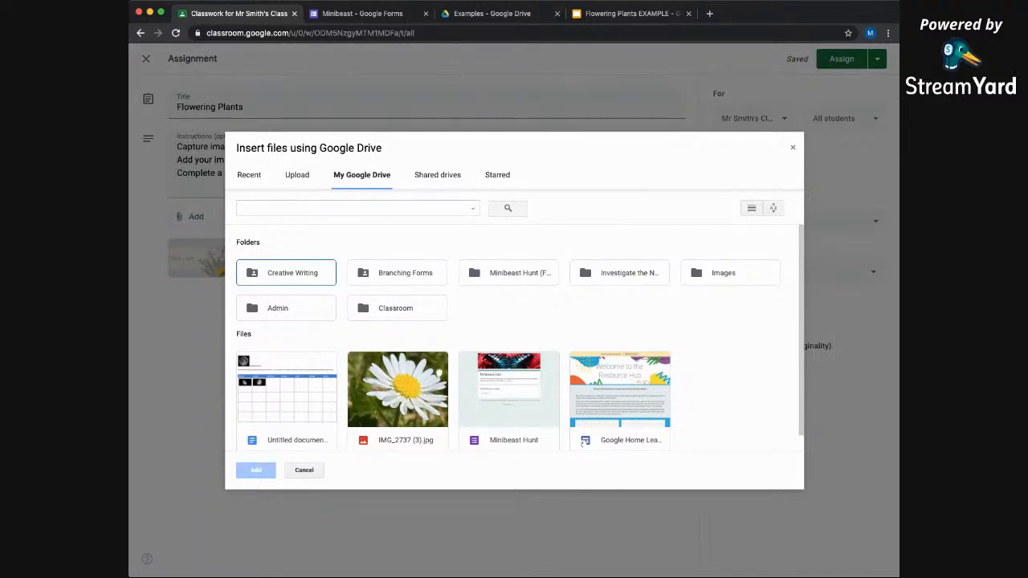
double_click(620, 273)
double_click(287, 282)
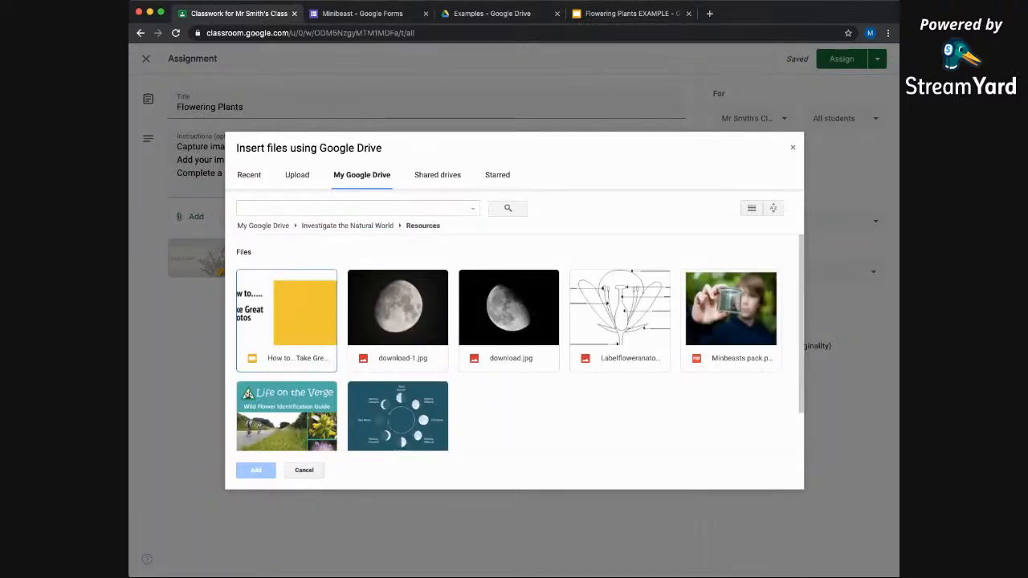
click(348, 226)
double_click(395, 283)
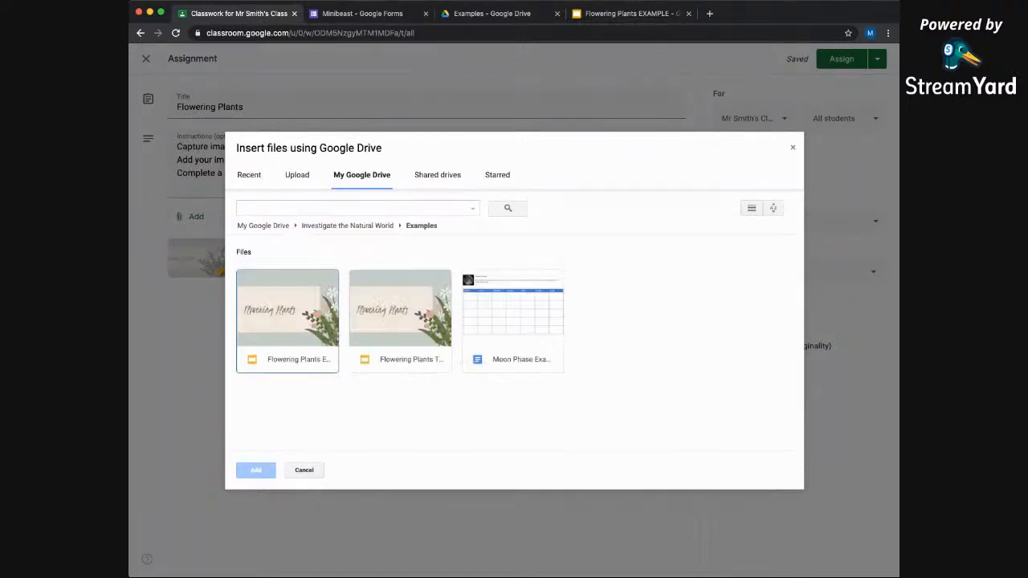
click(412, 359)
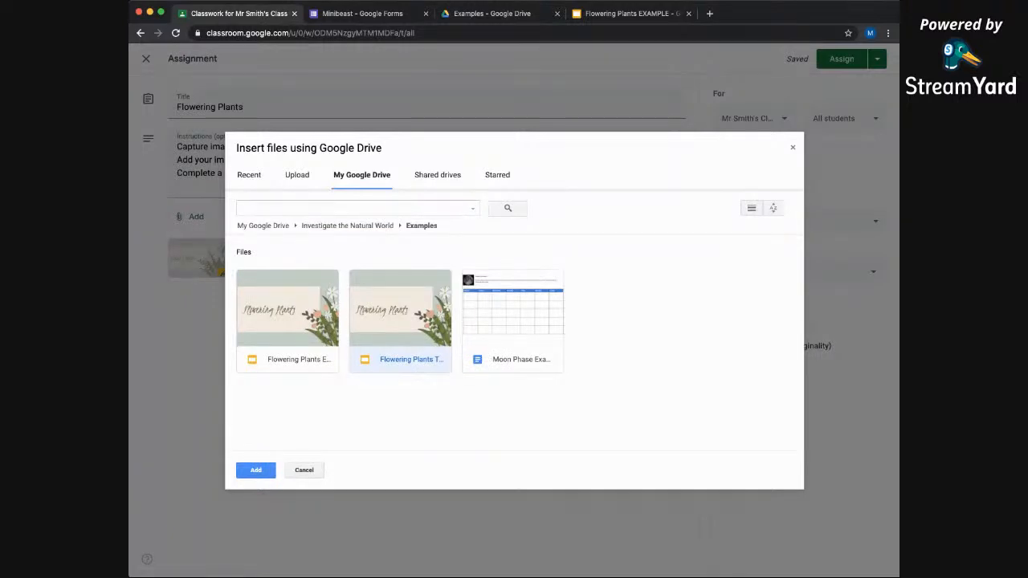
click(255, 470)
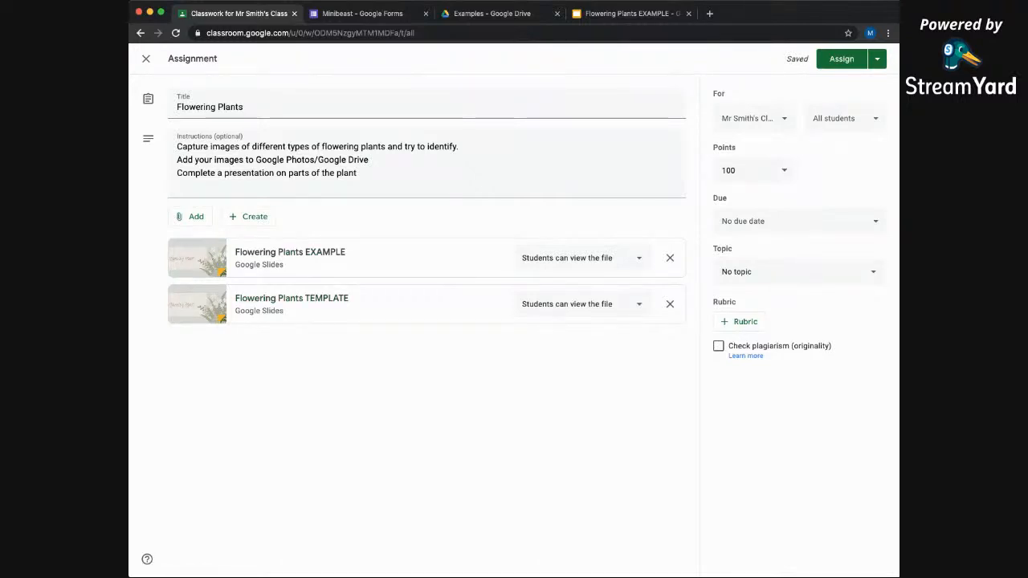
click(583, 304)
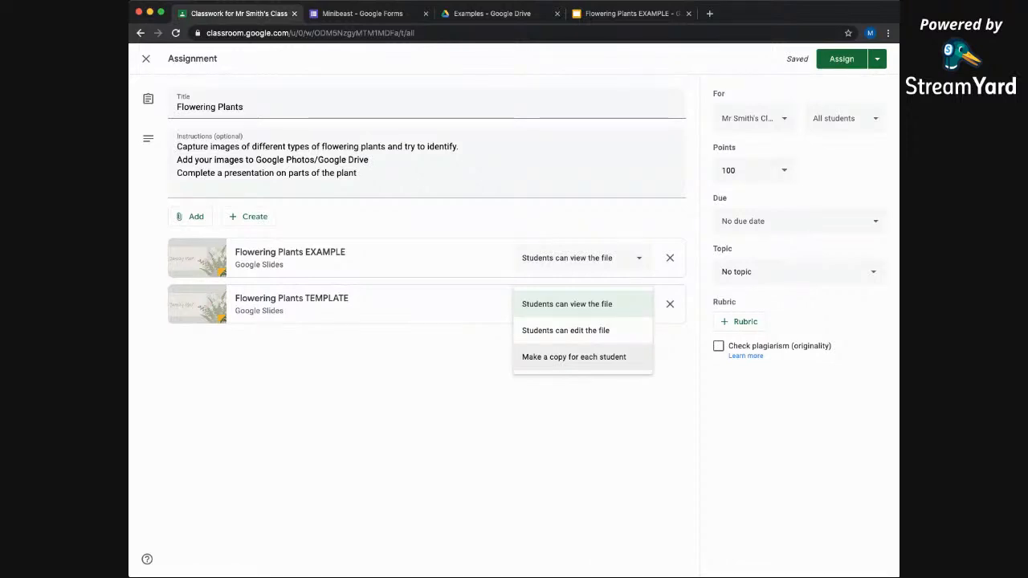
click(574, 357)
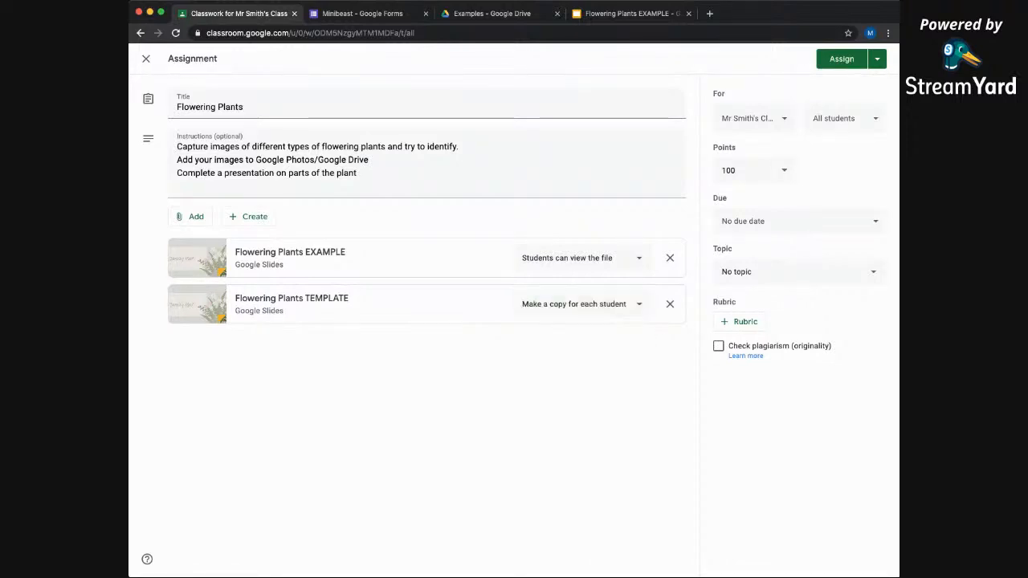
Set the assignment's topic to Go Outdoors and its due date to 17 July 2020, and assign it to the class.
click(800, 272)
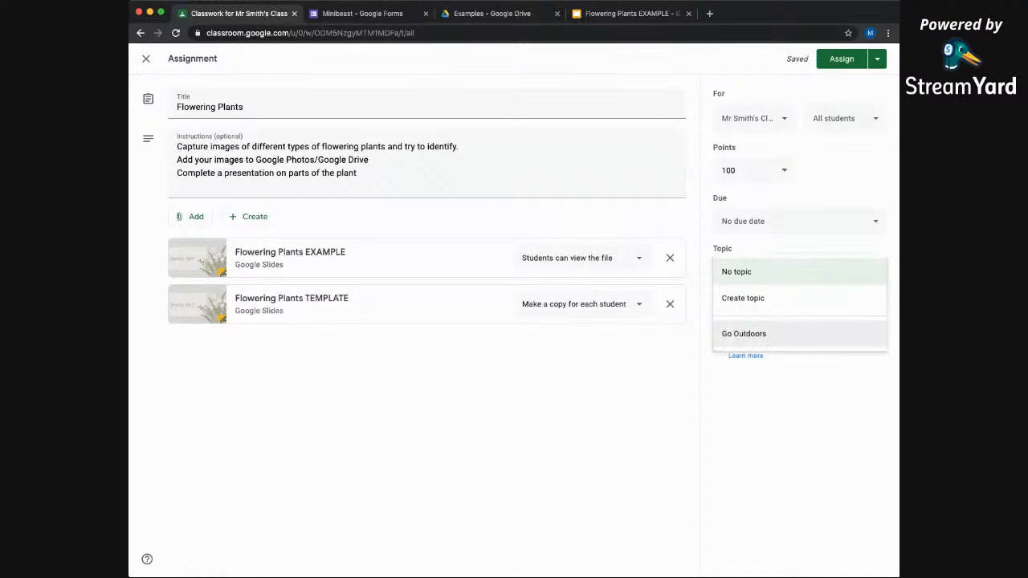
click(743, 334)
click(771, 221)
click(775, 263)
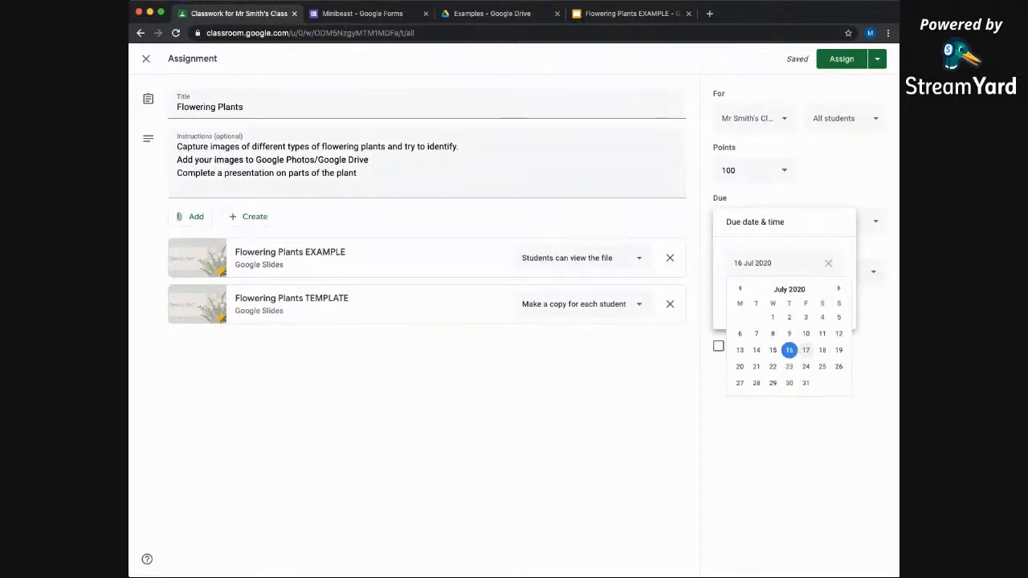
click(806, 350)
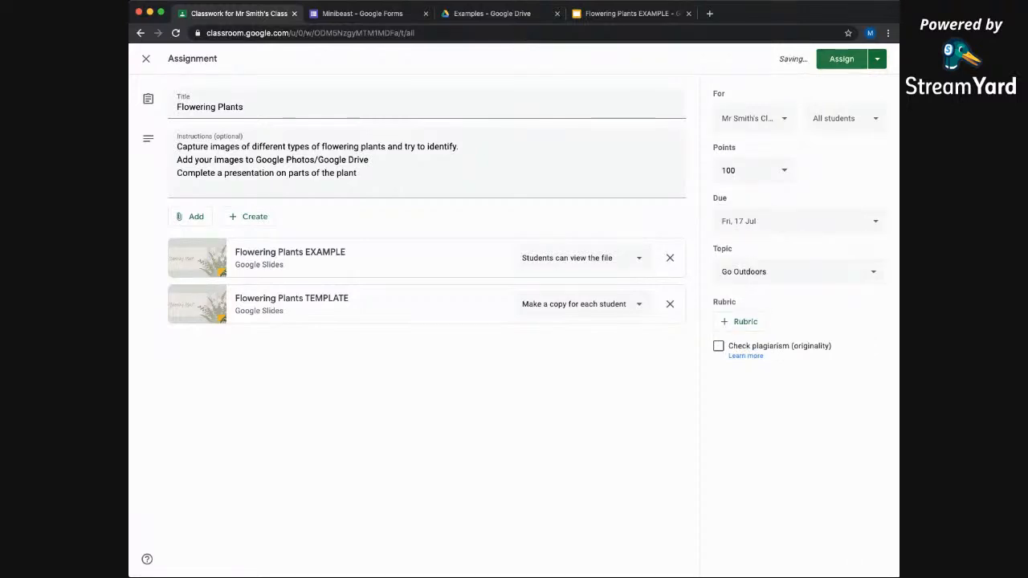
click(842, 59)
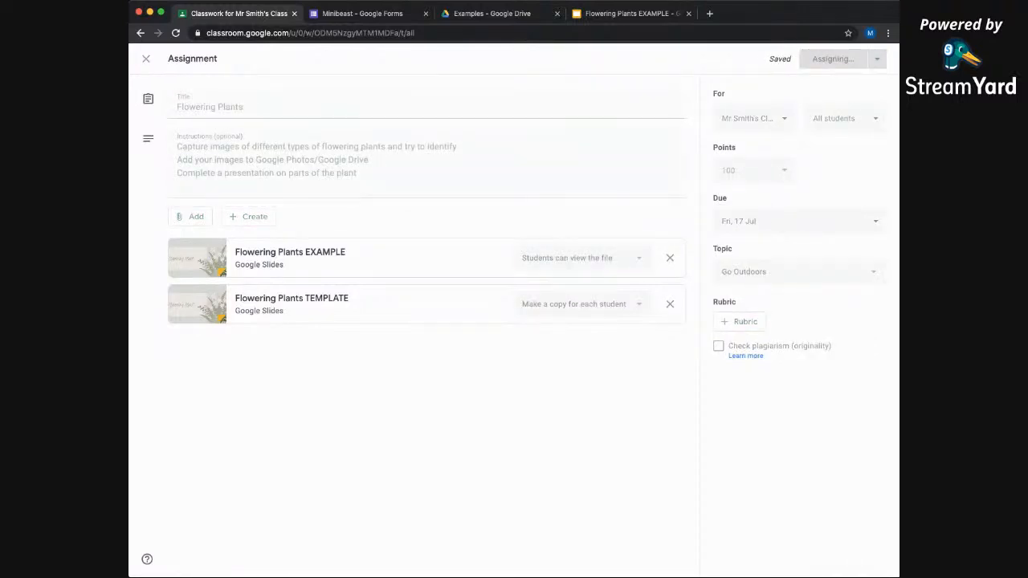
Switch to Google Drive and open the class's folder inside the Classroom folder to view its assignment folders.
click(492, 14)
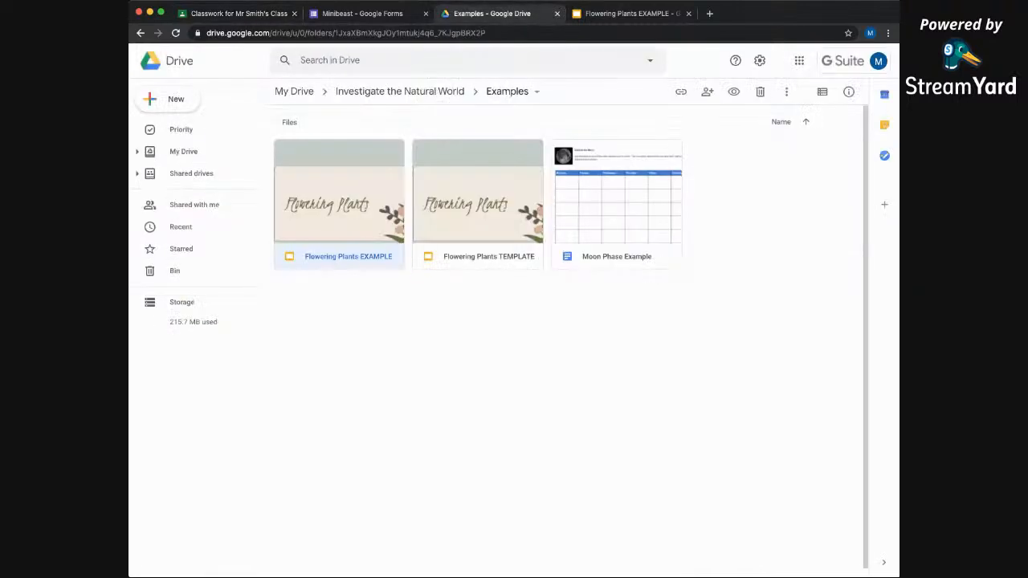
click(294, 90)
double_click(602, 152)
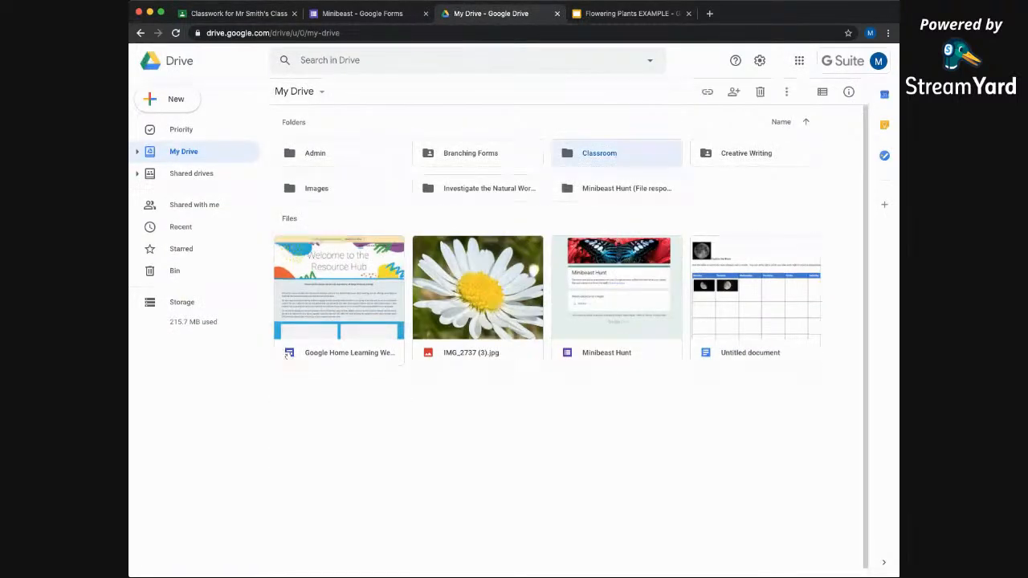
double_click(609, 153)
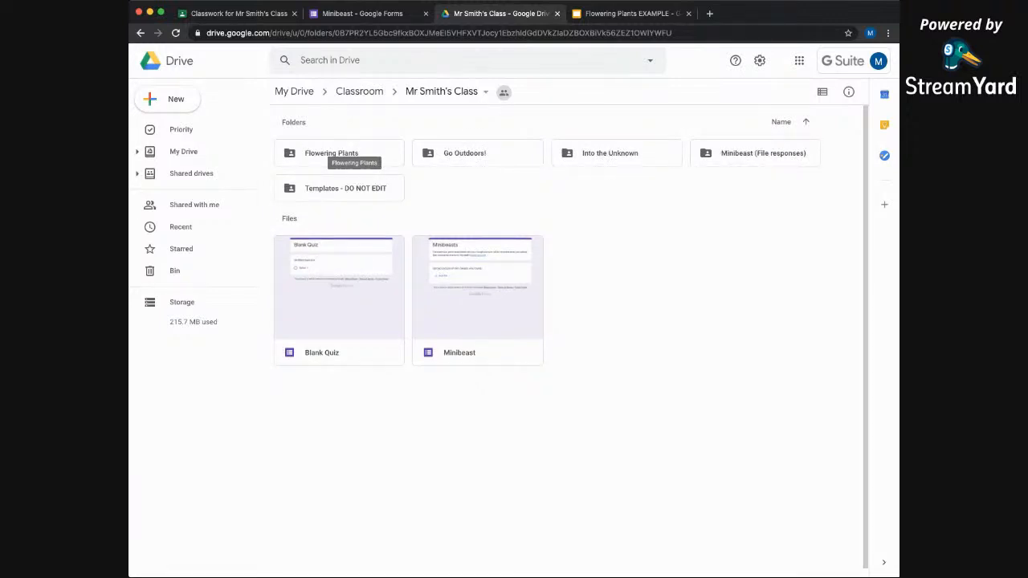
Glance at the Minibeast form and the Go Outdoors classwork list, returning to the class's Drive folder.
click(379, 15)
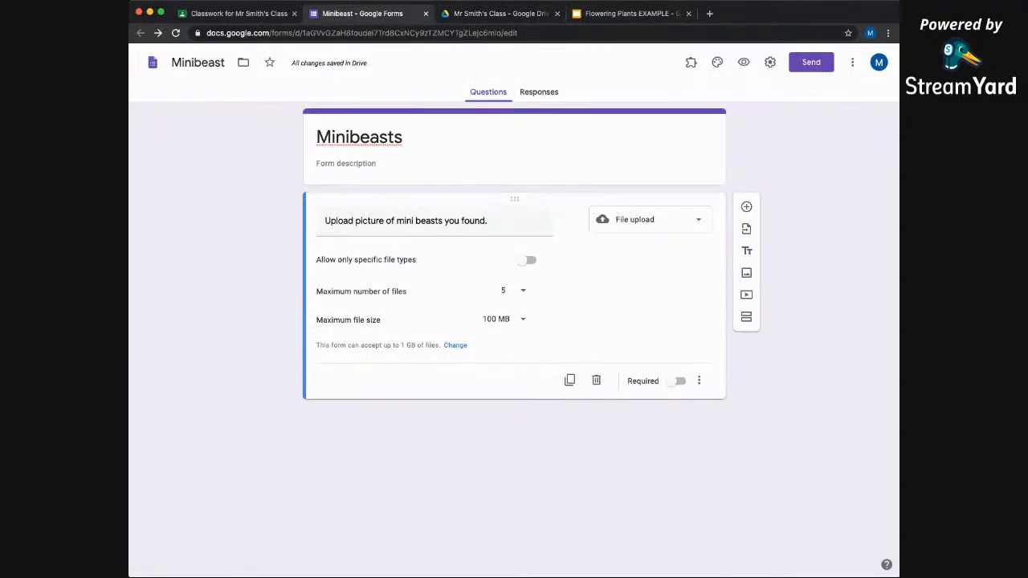
click(498, 13)
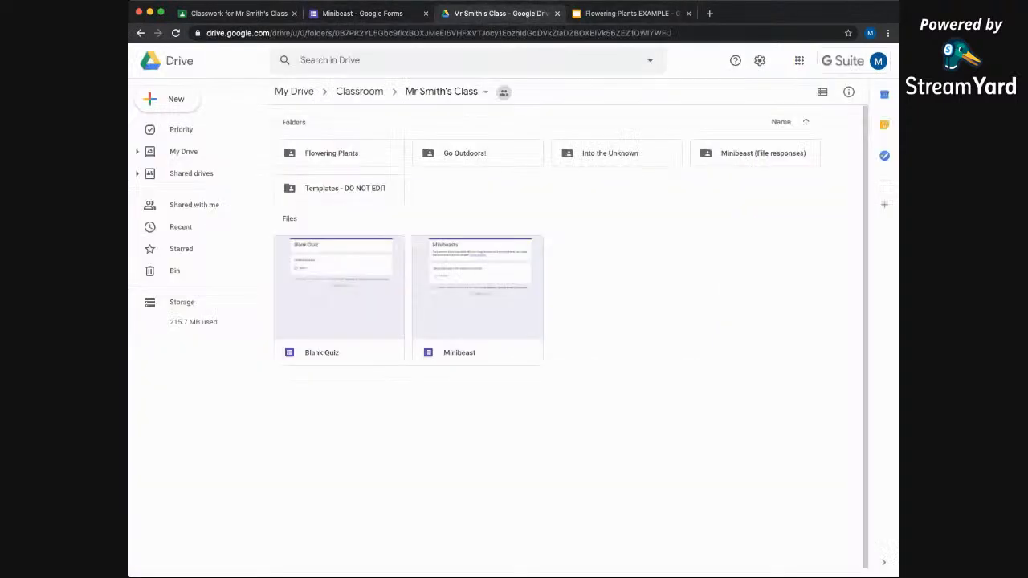
click(239, 14)
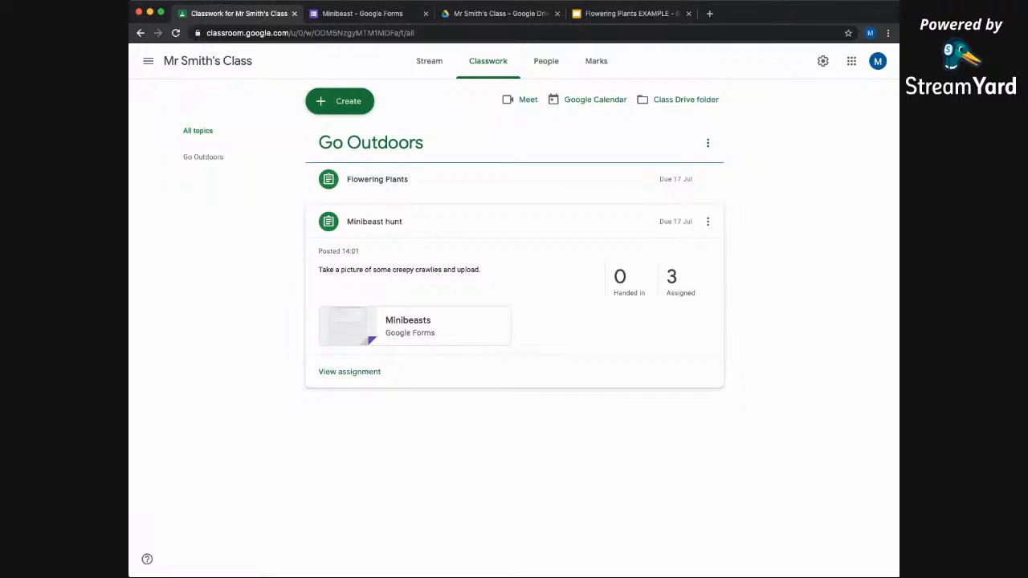
click(498, 14)
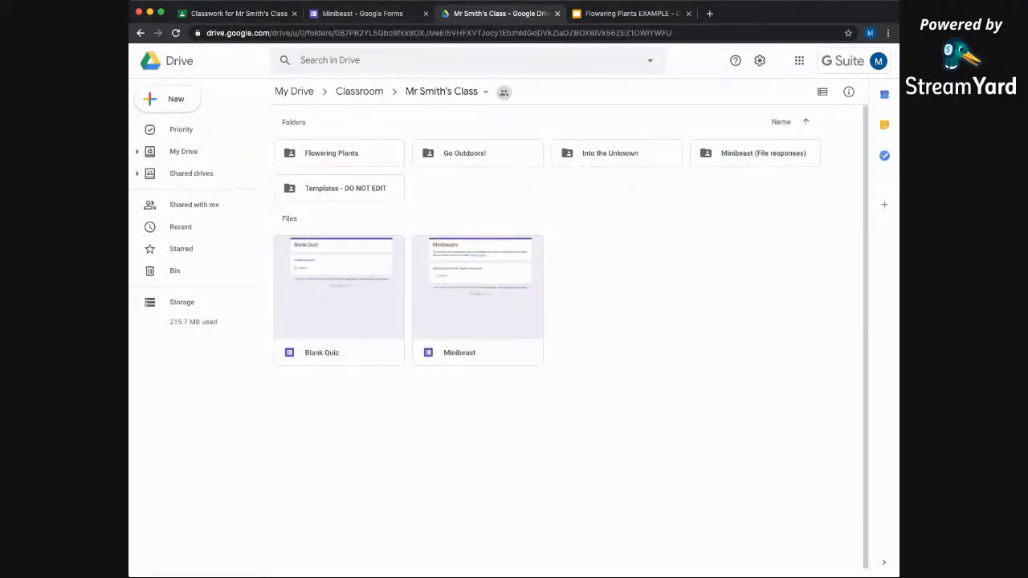
View the Flowering Plants folder in Drive, and open Student 1's presentation from the Flowering Plants assignment in Google Classroom.
double_click(332, 153)
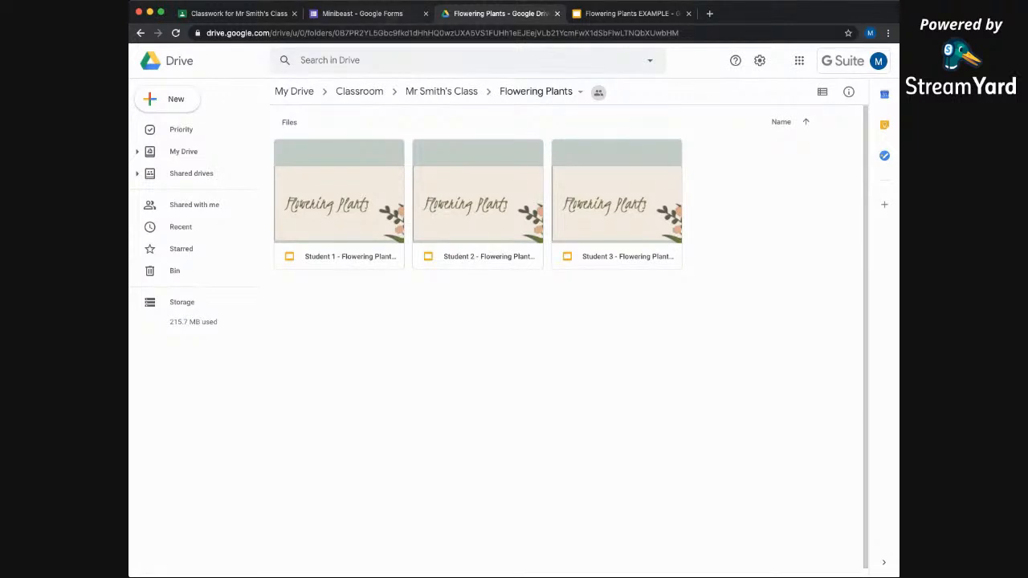
click(250, 14)
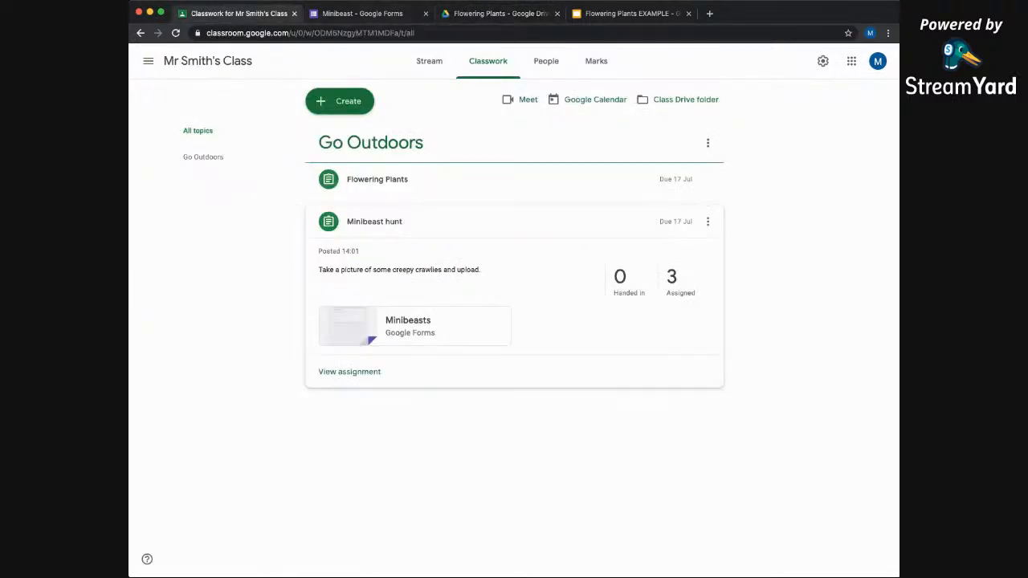
click(378, 179)
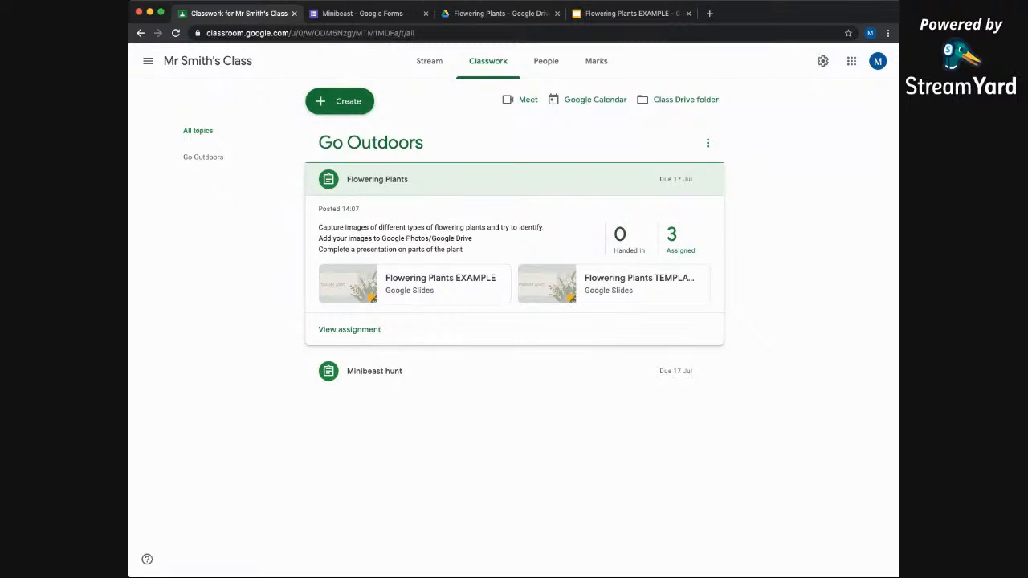
click(349, 329)
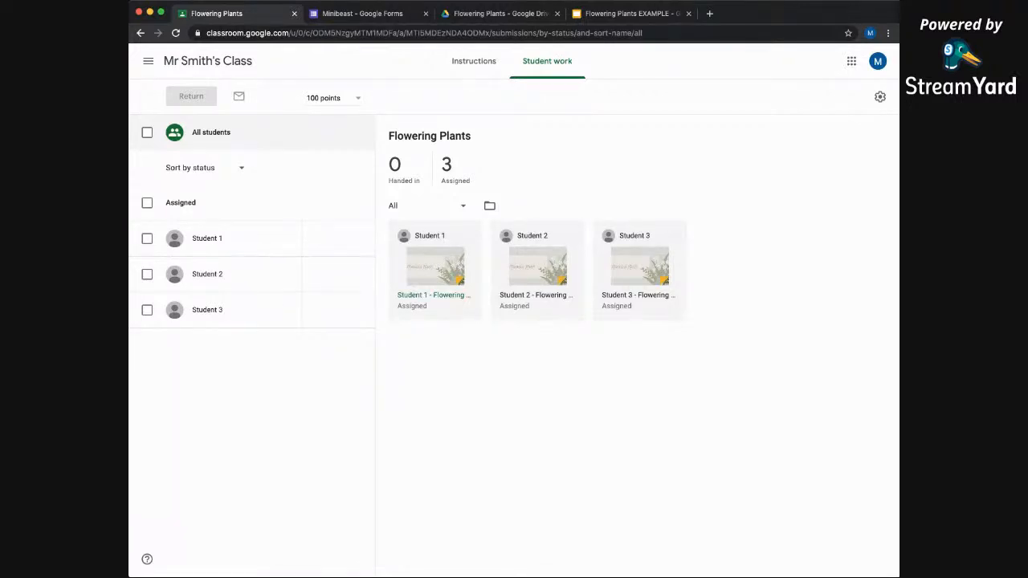
click(434, 295)
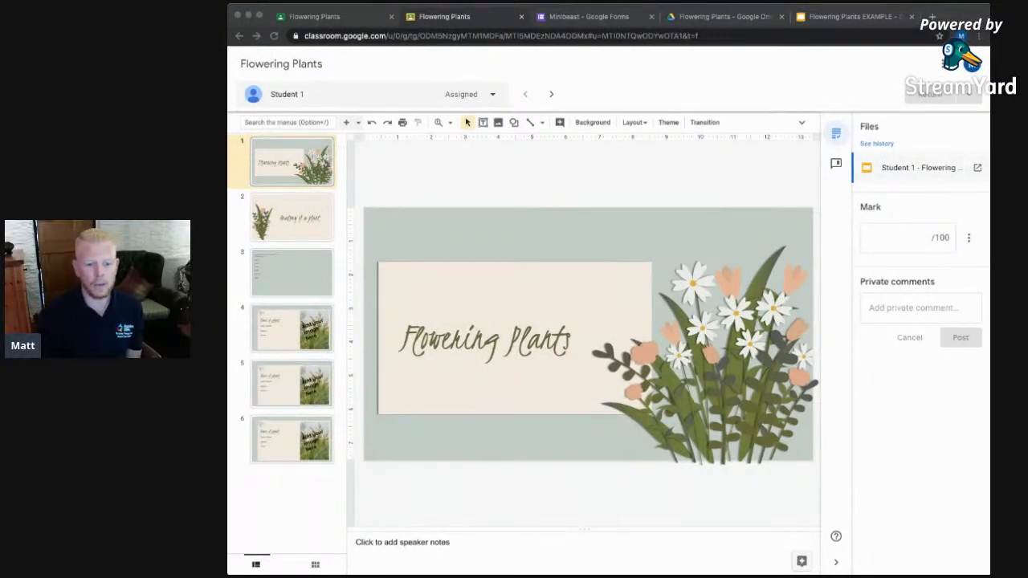
key(super+Tab)
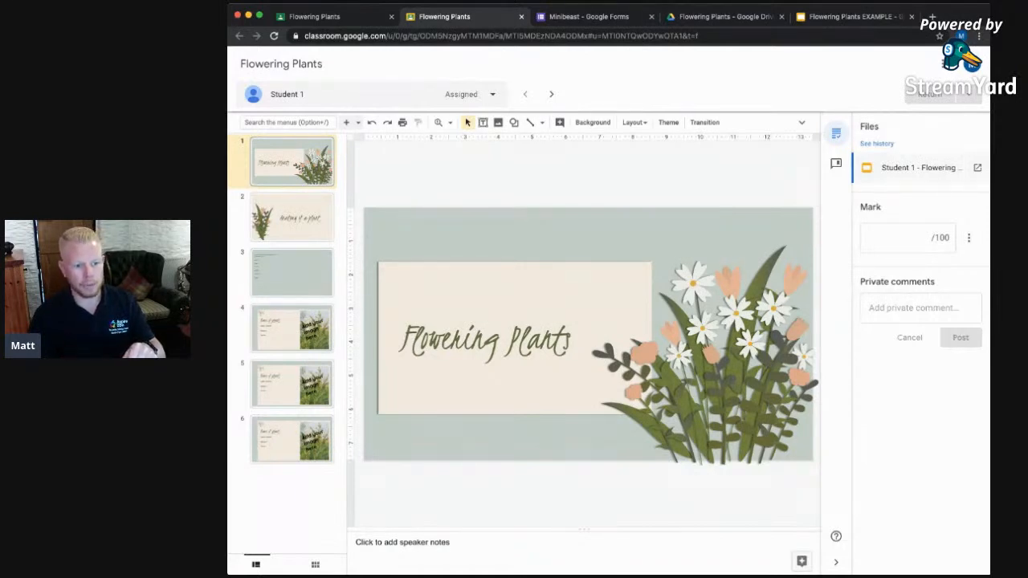
Examine the labelling and plant fact slides in Student 1's presentation, ending on the title slide.
click(292, 273)
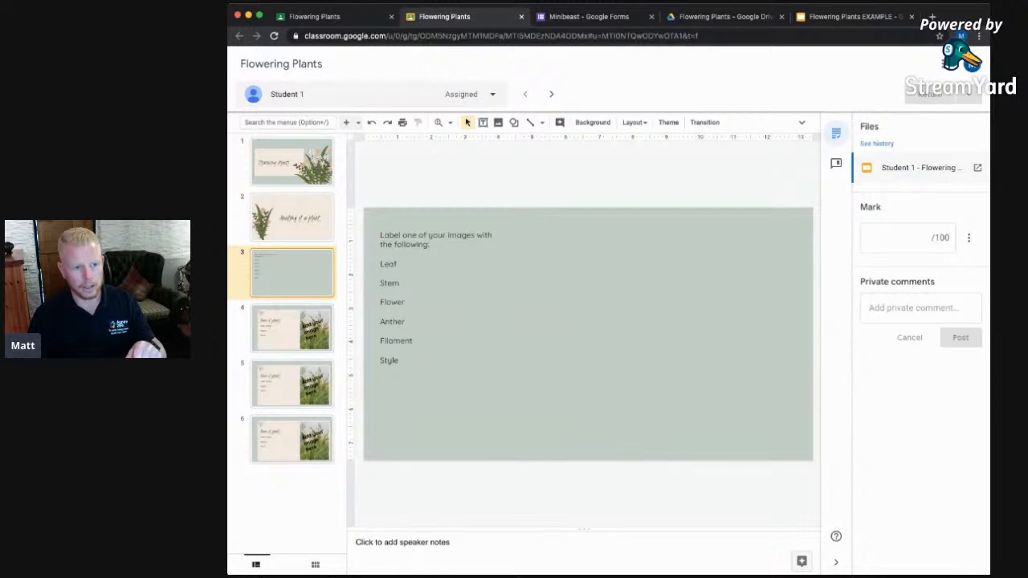
click(292, 329)
click(292, 384)
click(292, 440)
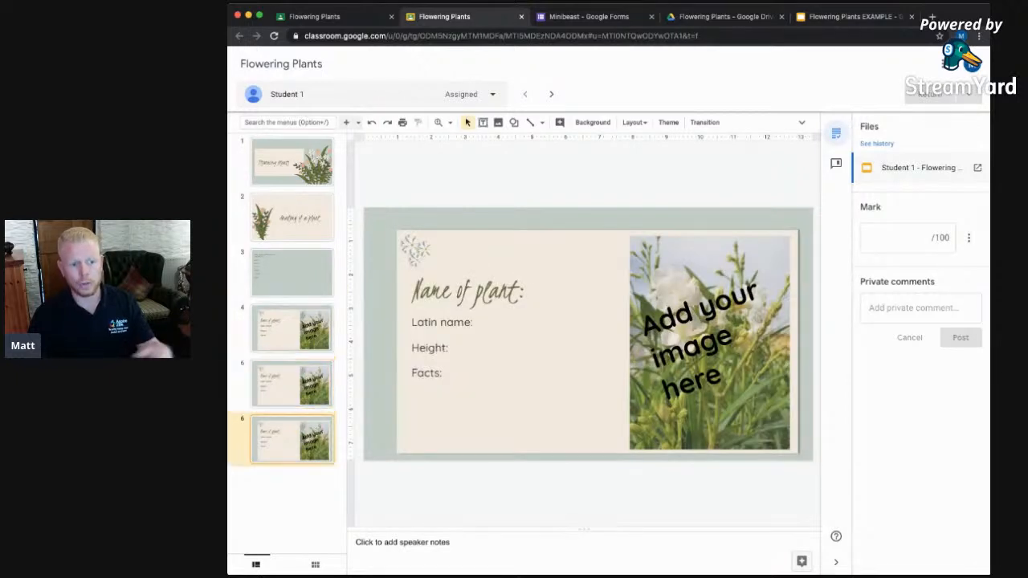
key(Up)
key(Up)
key(Up)
key(Up)
key(Up)
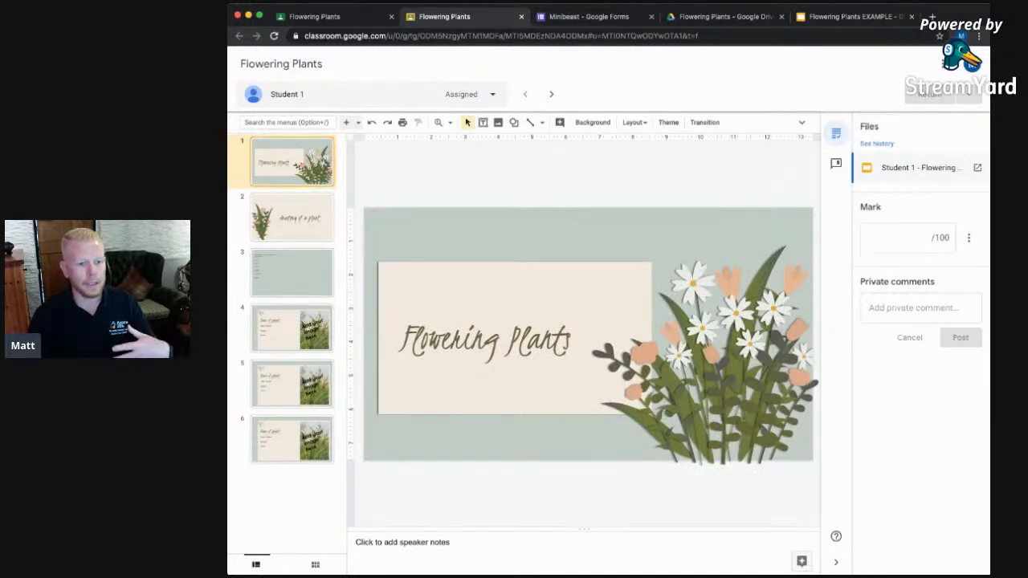
Add the comment "Great work" to the "Label one of your images with the following:" text on slide 3.
click(292, 273)
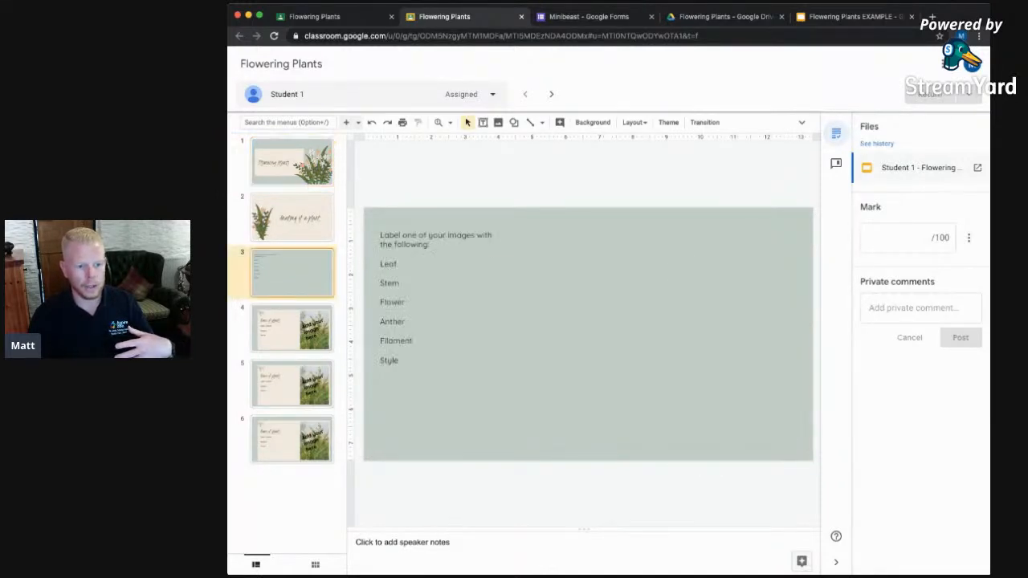
click(438, 236)
triple_click(437, 236)
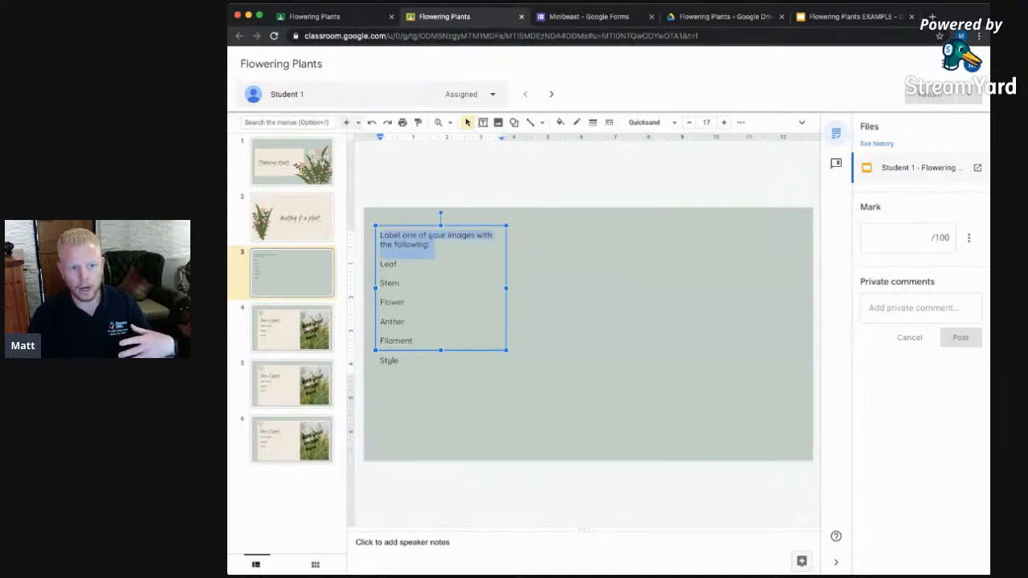
right_click(415, 239)
click(451, 417)
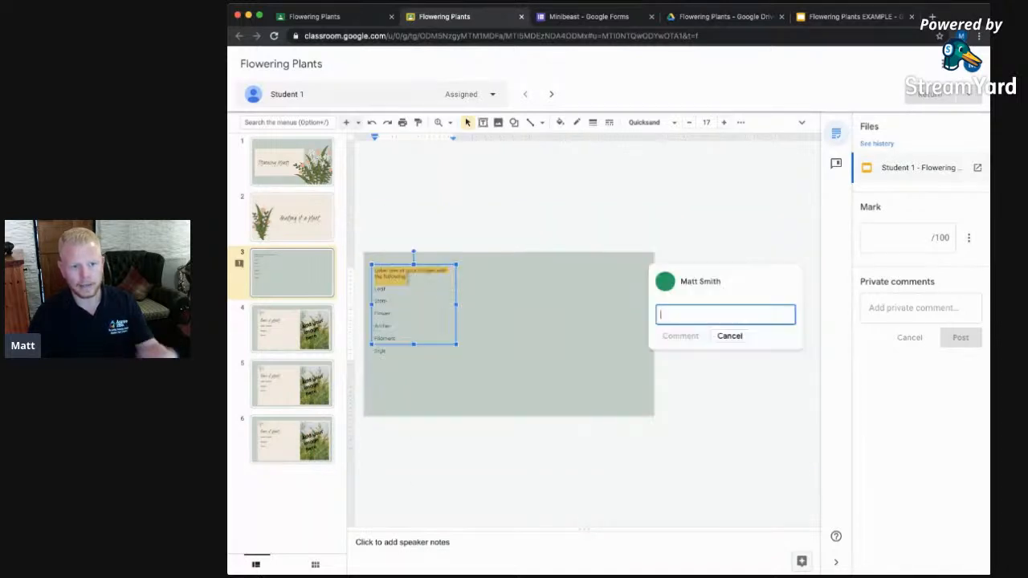
text(Great work)
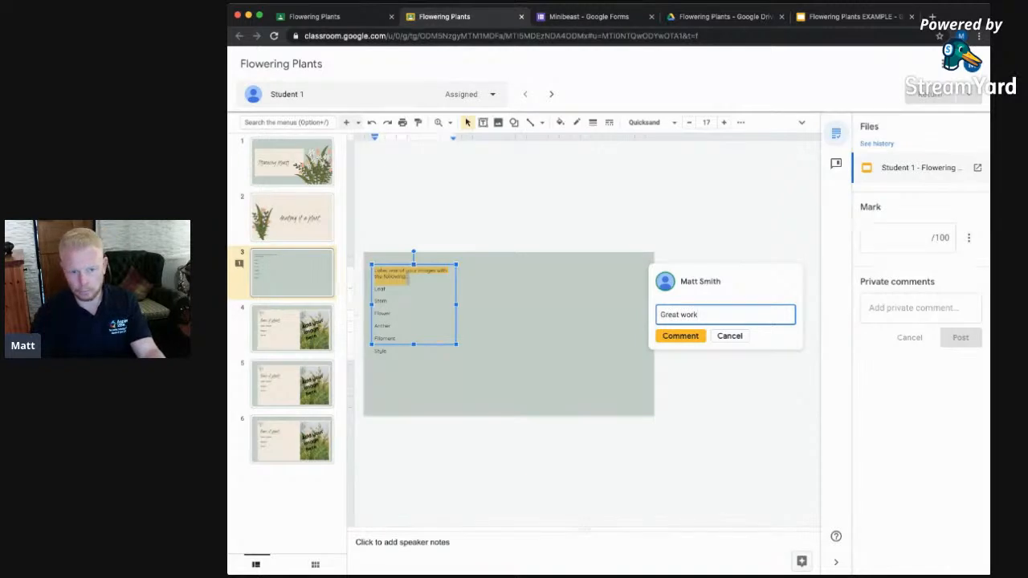
key(super+Return)
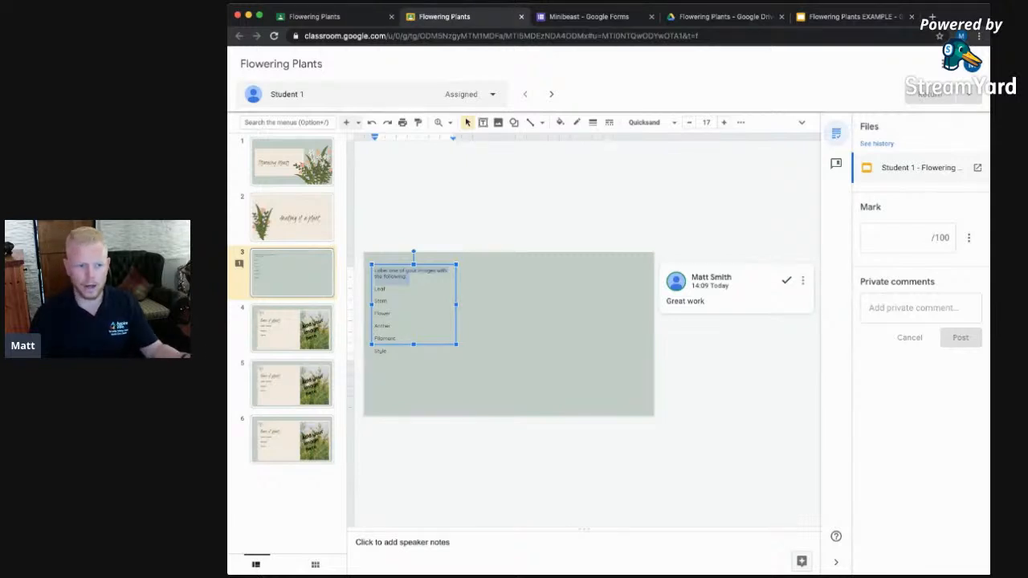
Save the "Great work" comment on slide 3 to the comment bank and display the bank.
click(292, 218)
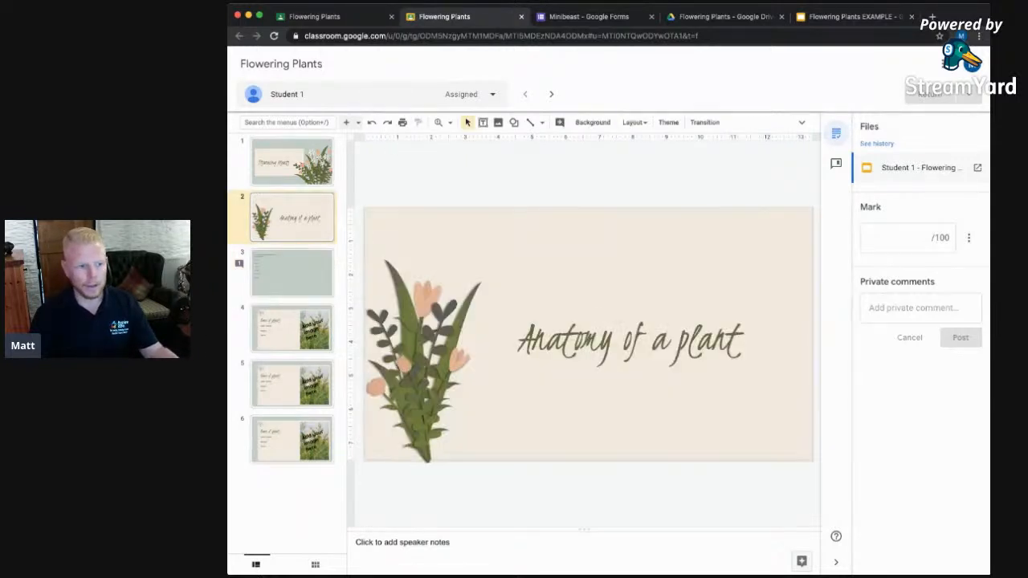
key(Down)
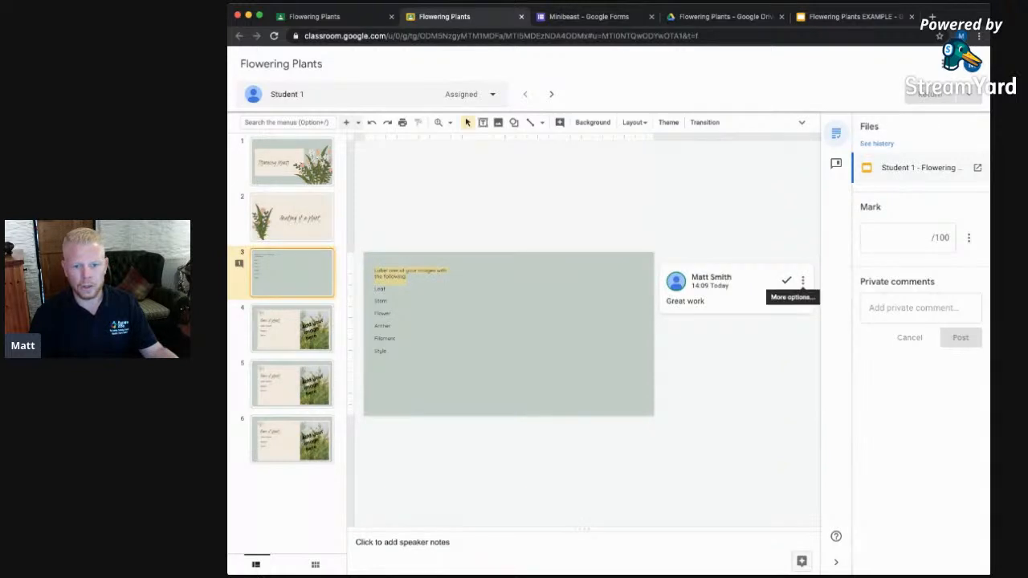
click(803, 281)
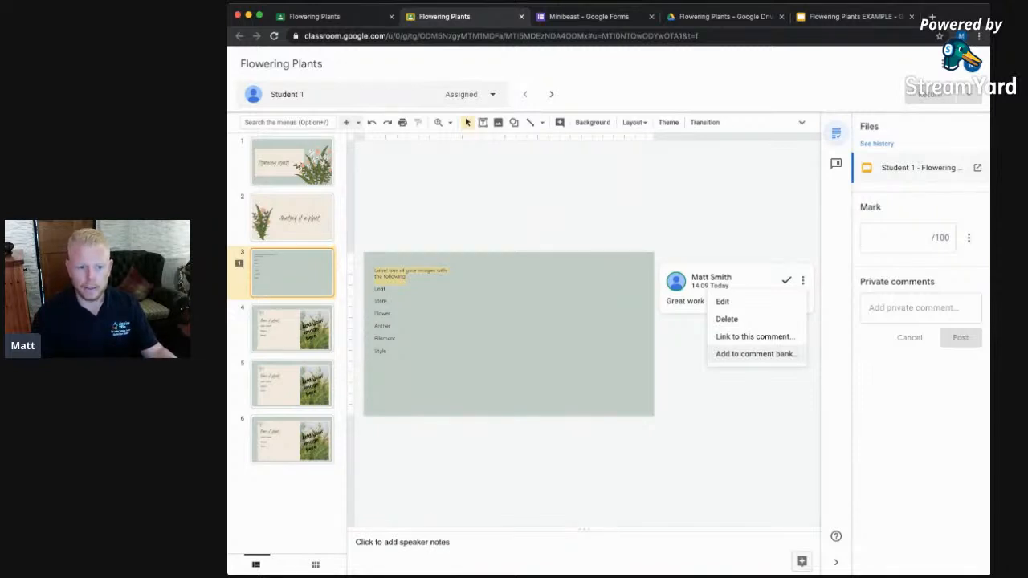
click(755, 353)
click(723, 360)
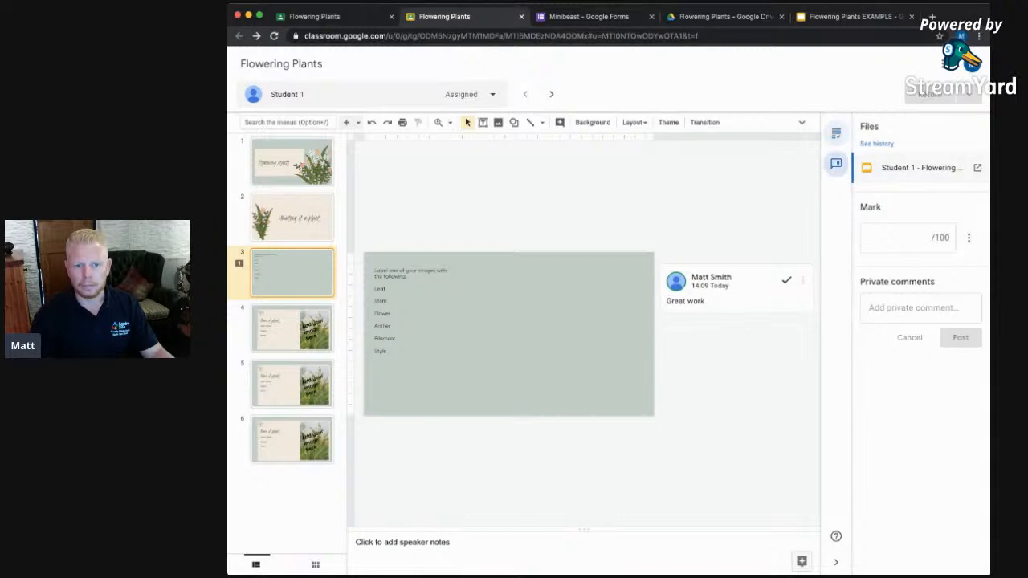
click(836, 163)
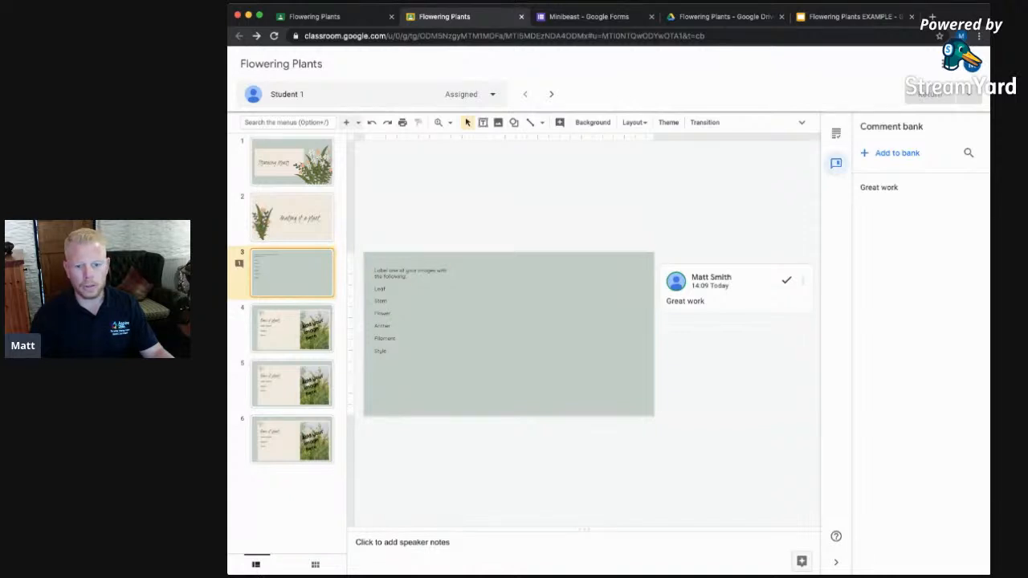
Open Student 2's presentation and comment on the Flowering Plants title with "Great work" from the comment bank.
click(492, 94)
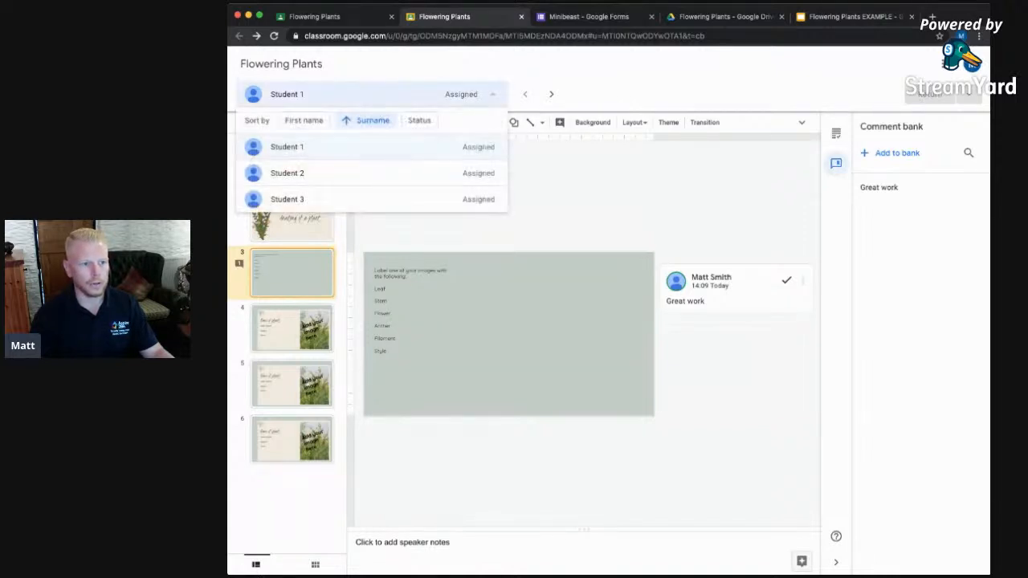
click(438, 174)
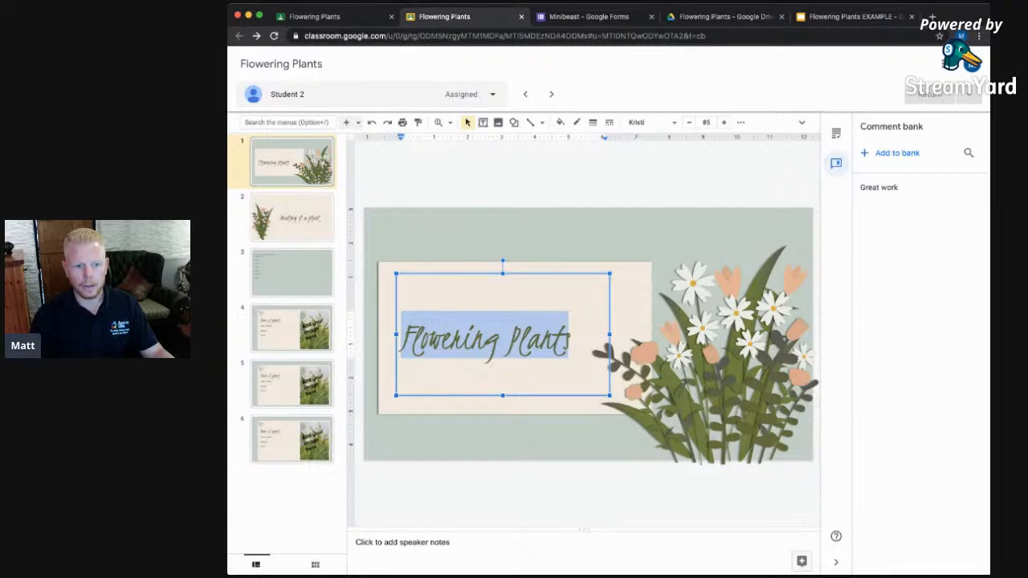
right_click(510, 304)
click(552, 483)
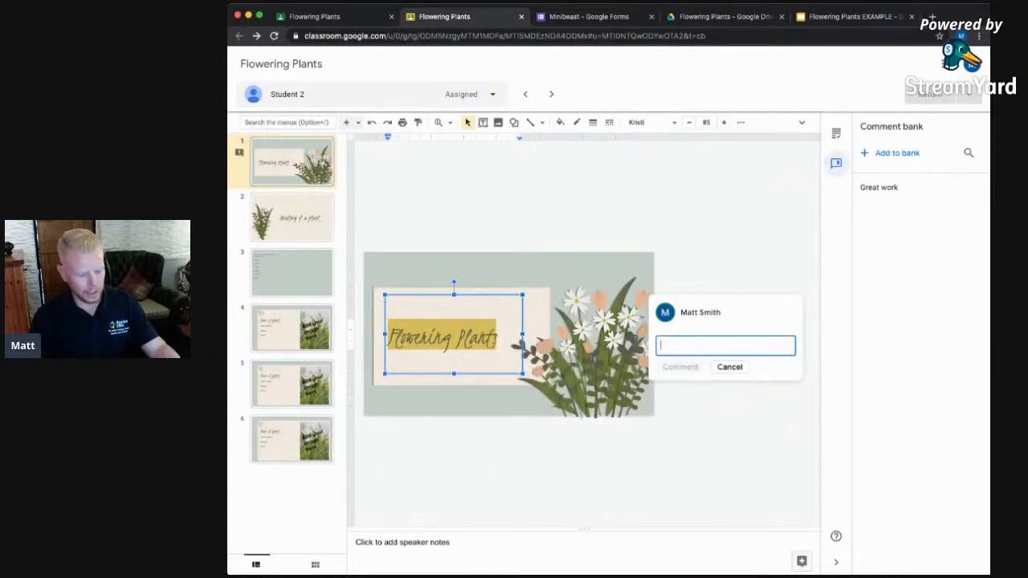
text(#)
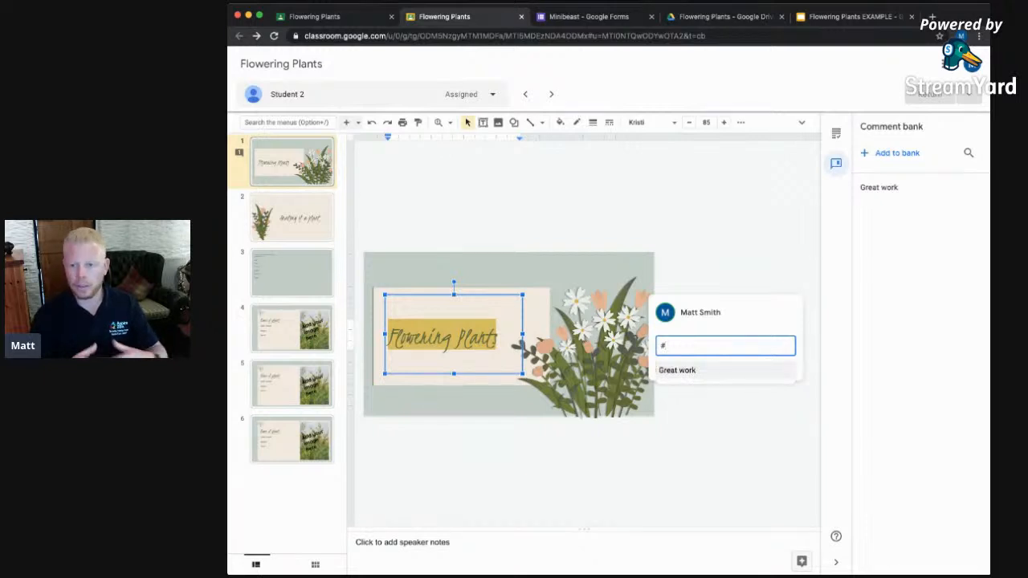
key(Return)
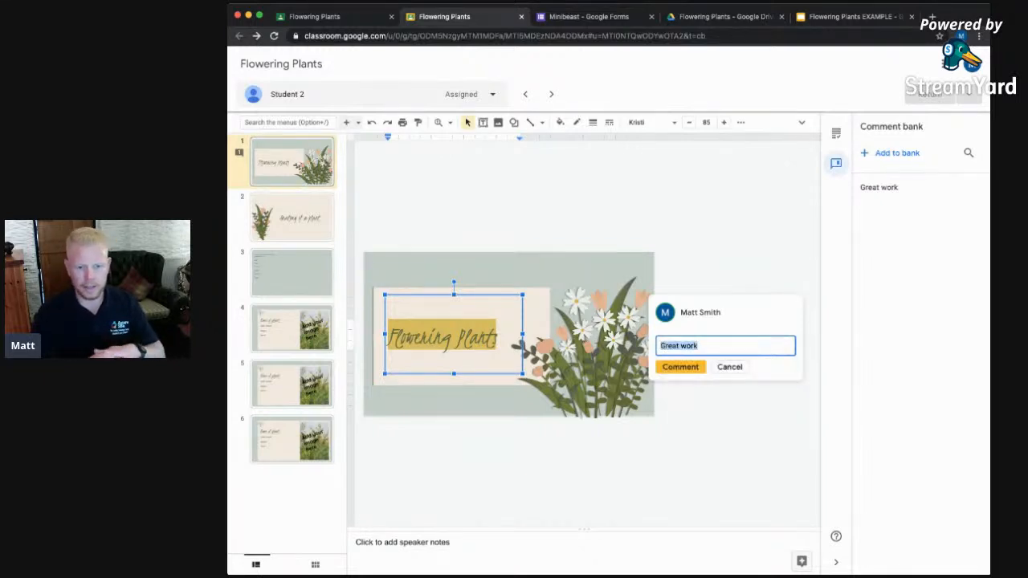
key(super+Return)
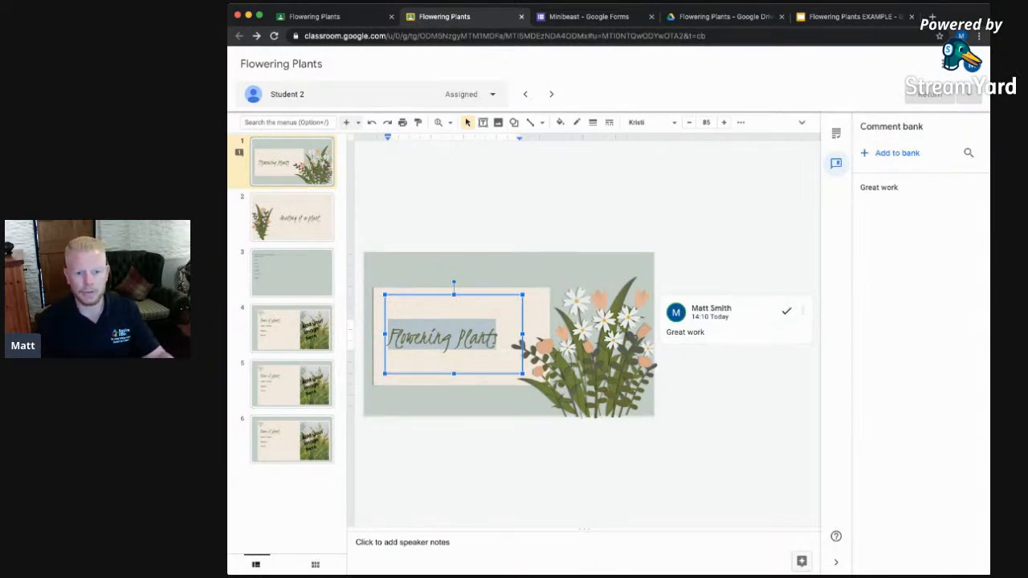
key(Escape)
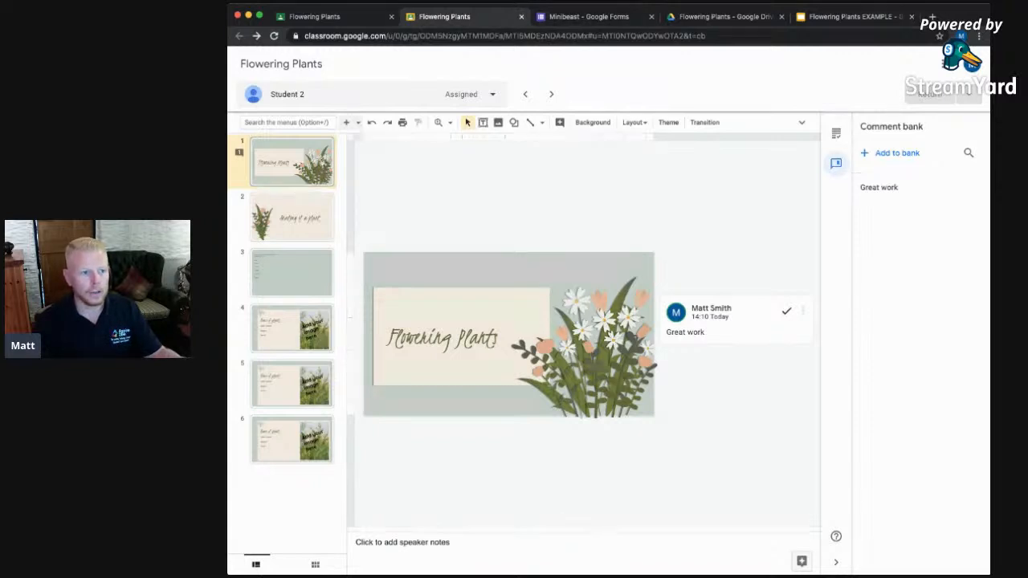
Close the marking view and change the Flowering Plants assignment's points to Unmarked, saving the update.
click(522, 16)
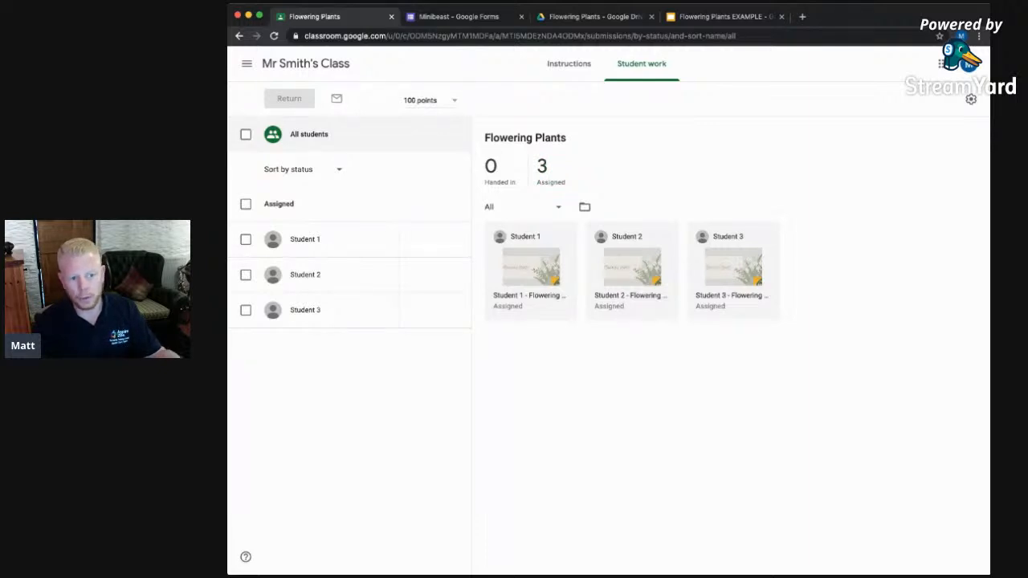
click(569, 63)
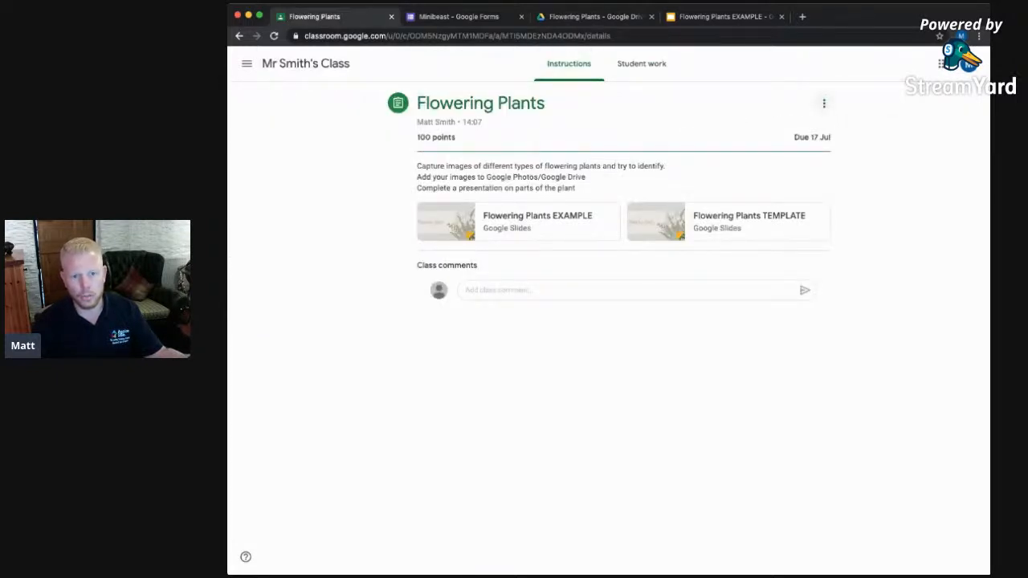
click(823, 103)
click(781, 128)
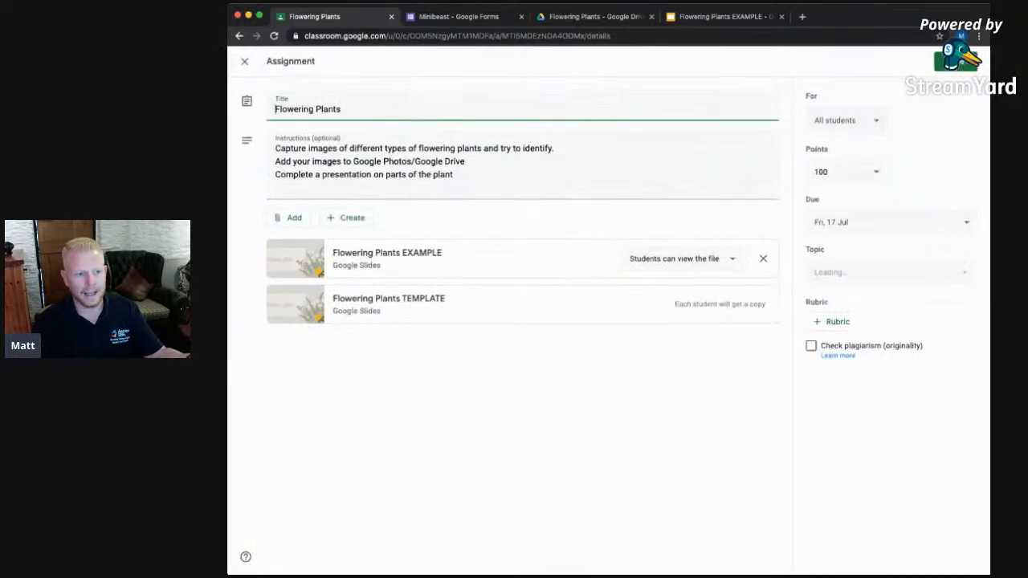
click(842, 172)
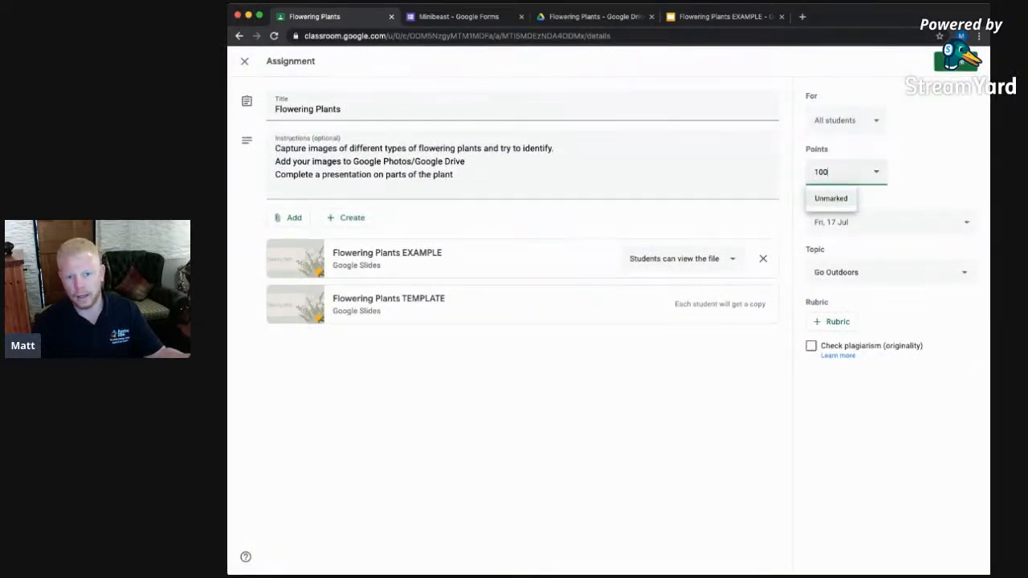
click(831, 198)
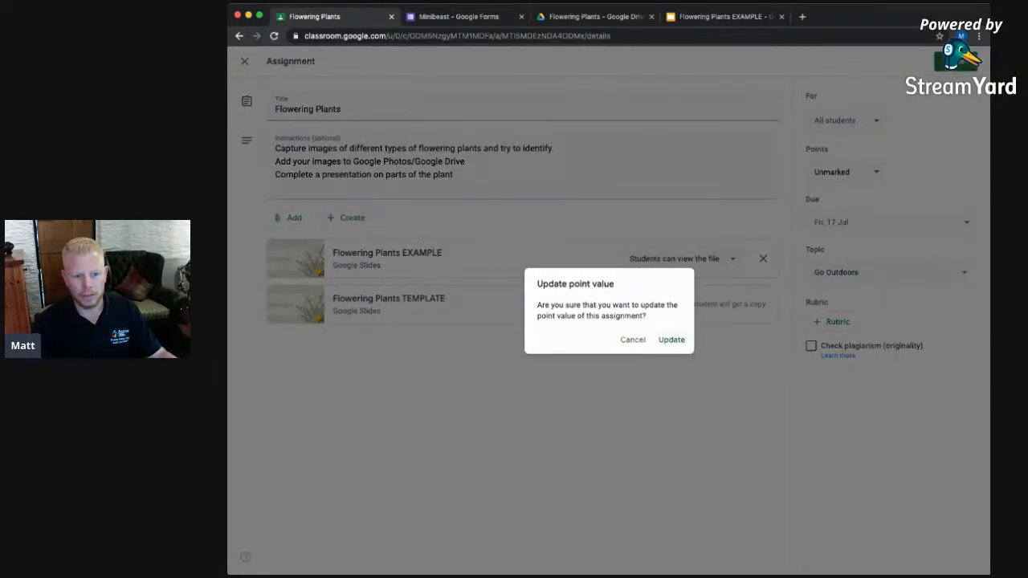
click(672, 340)
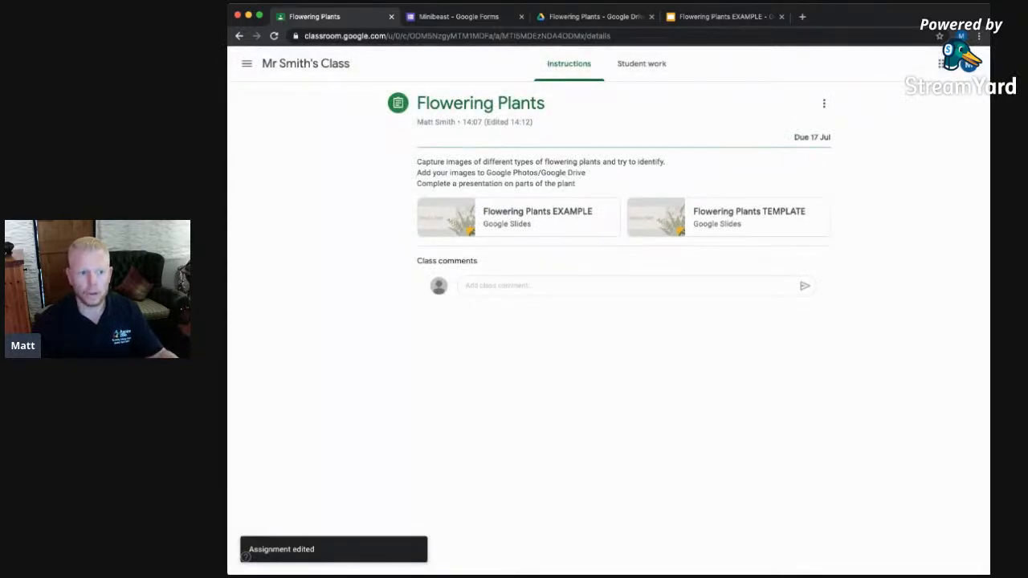
Check how the class's assignments appear on the Stream, Classwork and Marks pages.
click(611, 286)
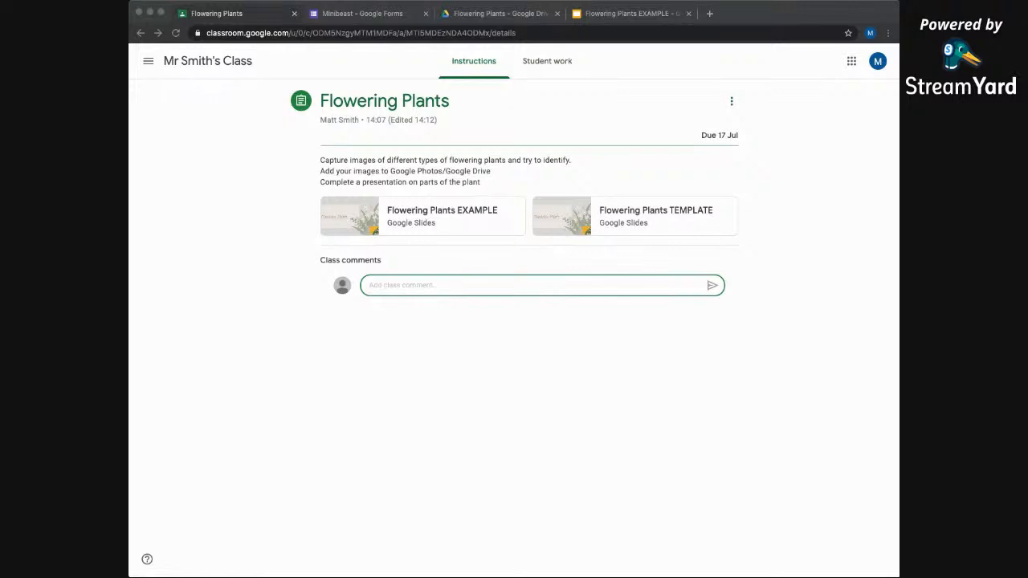
click(207, 61)
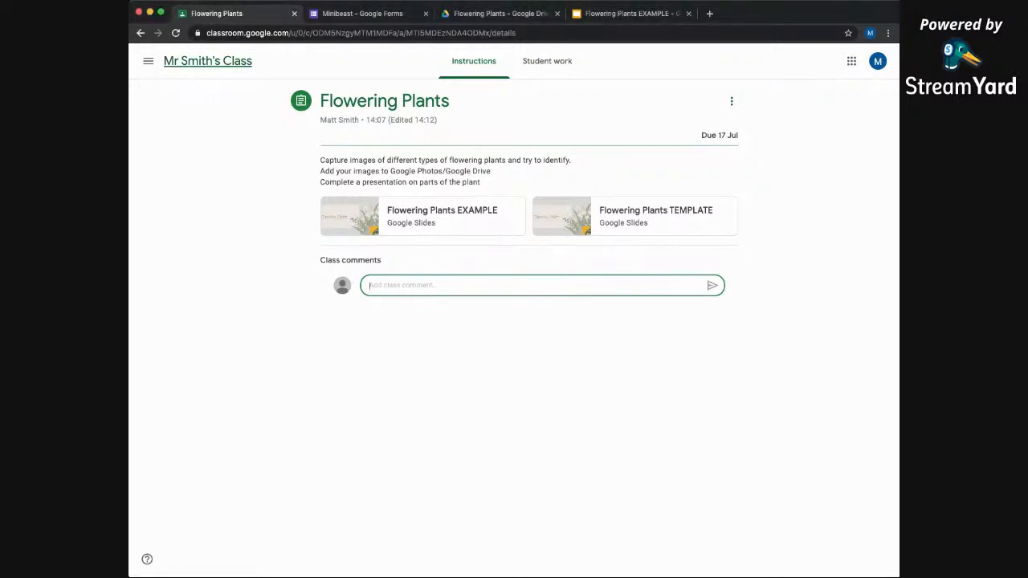
click(207, 61)
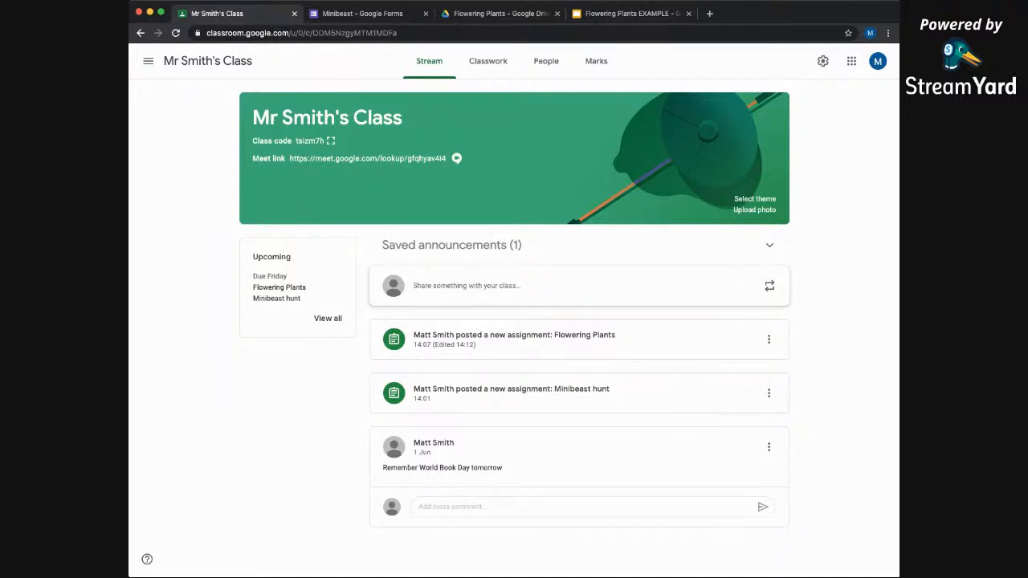
click(487, 61)
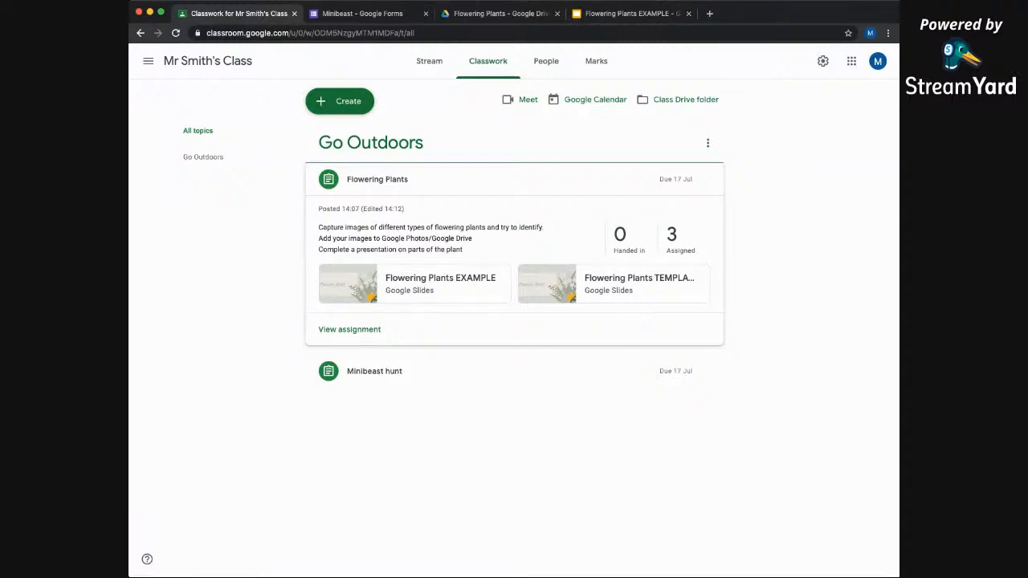
click(596, 61)
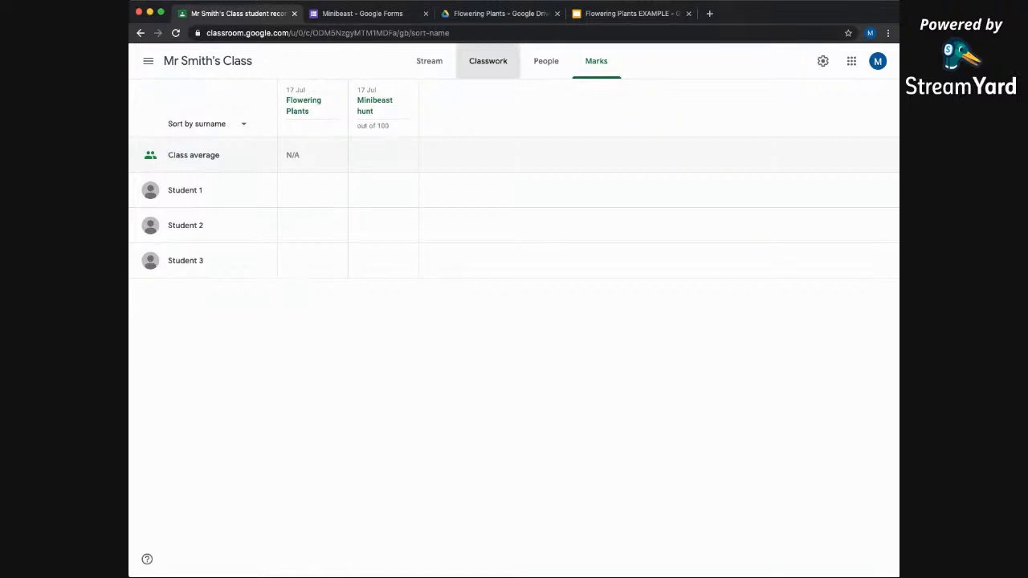
Return to the classwork list, view the types of classwork that can be created, and expand the Minibeast hunt assignment.
click(488, 61)
click(339, 101)
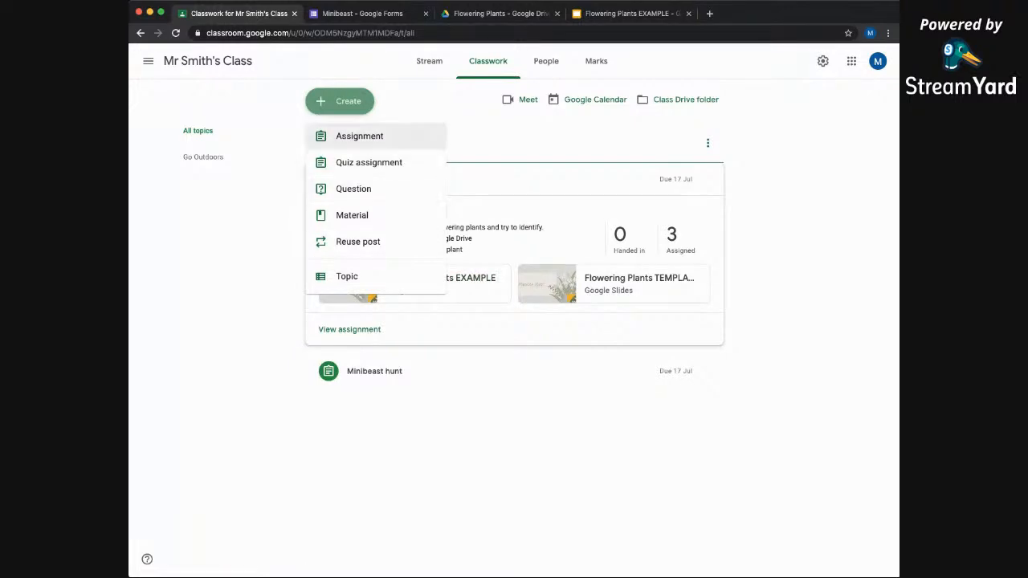
key(Escape)
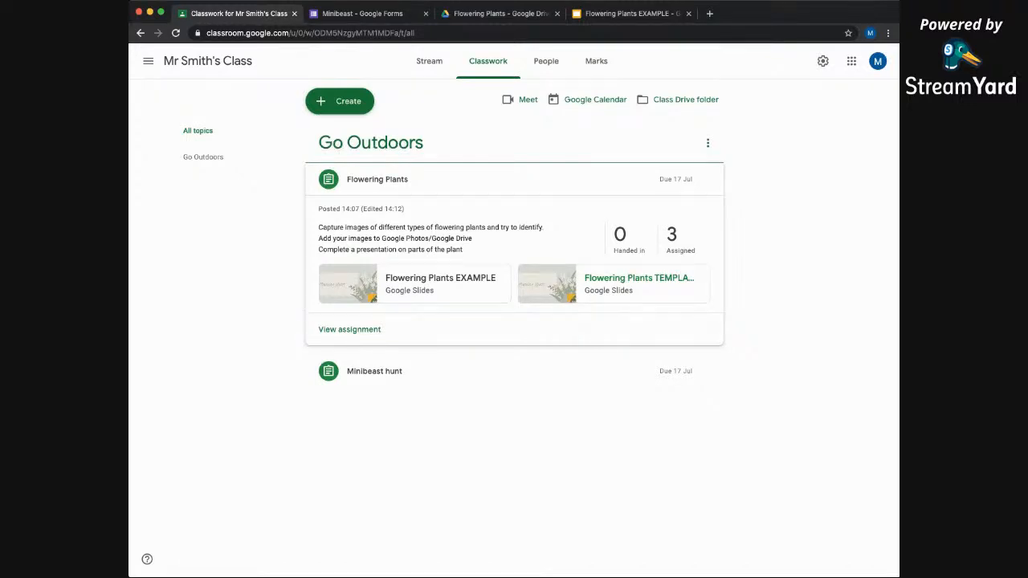
click(375, 371)
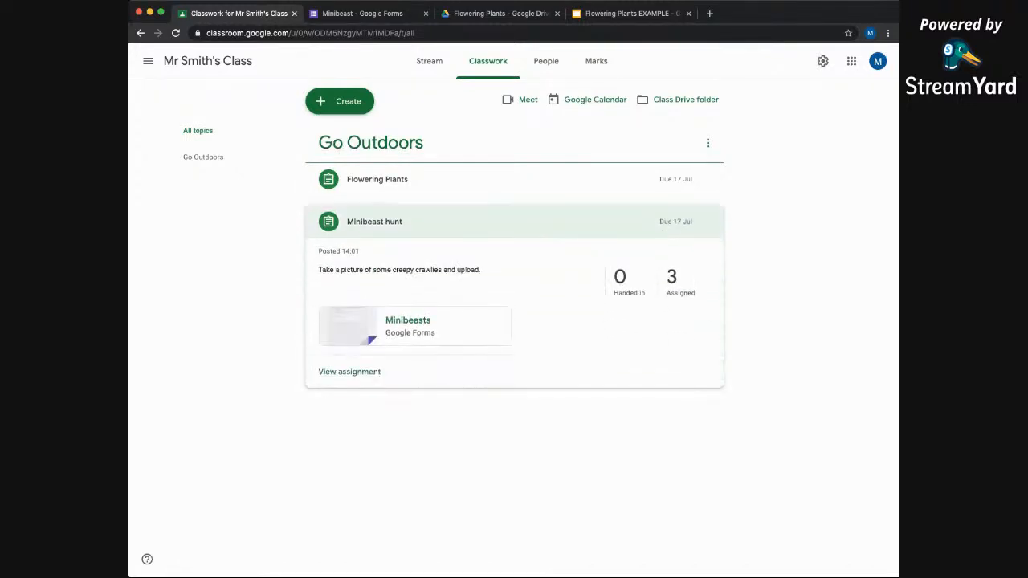